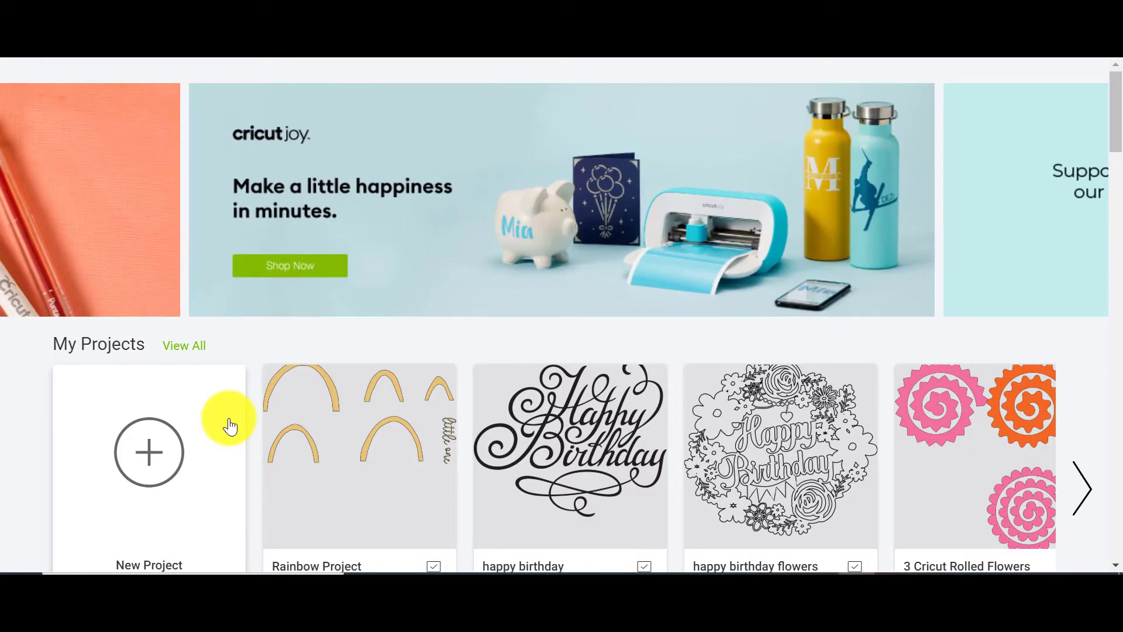
Step: Start a new project, add the text "Hello There!" and place it near the top of the canvas
{"action": "left_click", "coordinate": [229, 426]}
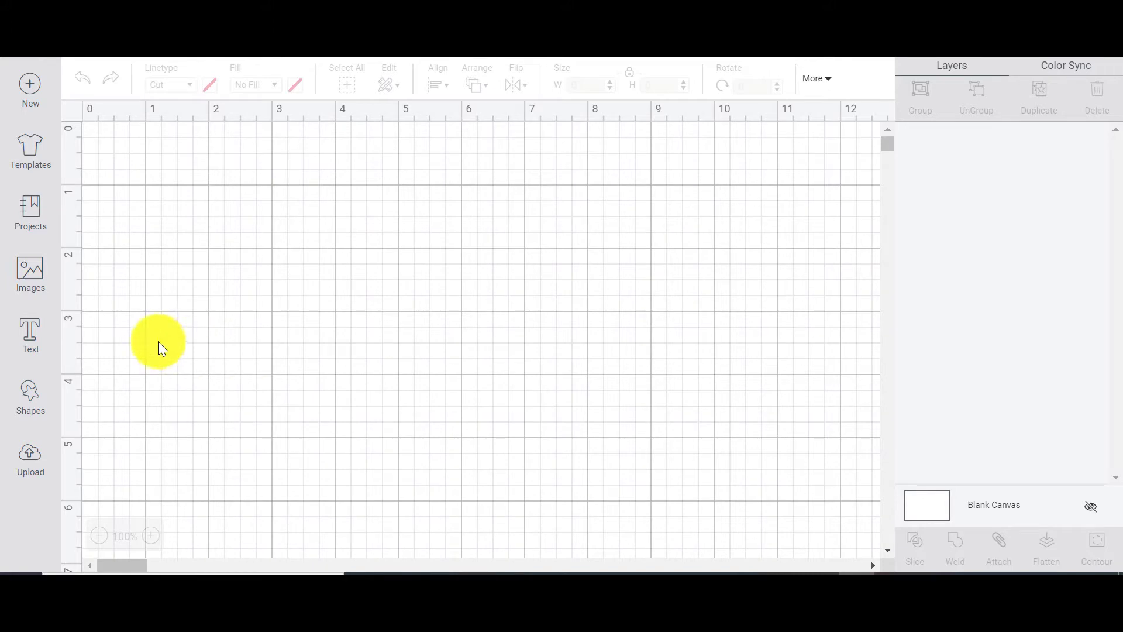
{"action": "left_click", "coordinate": [31, 331]}
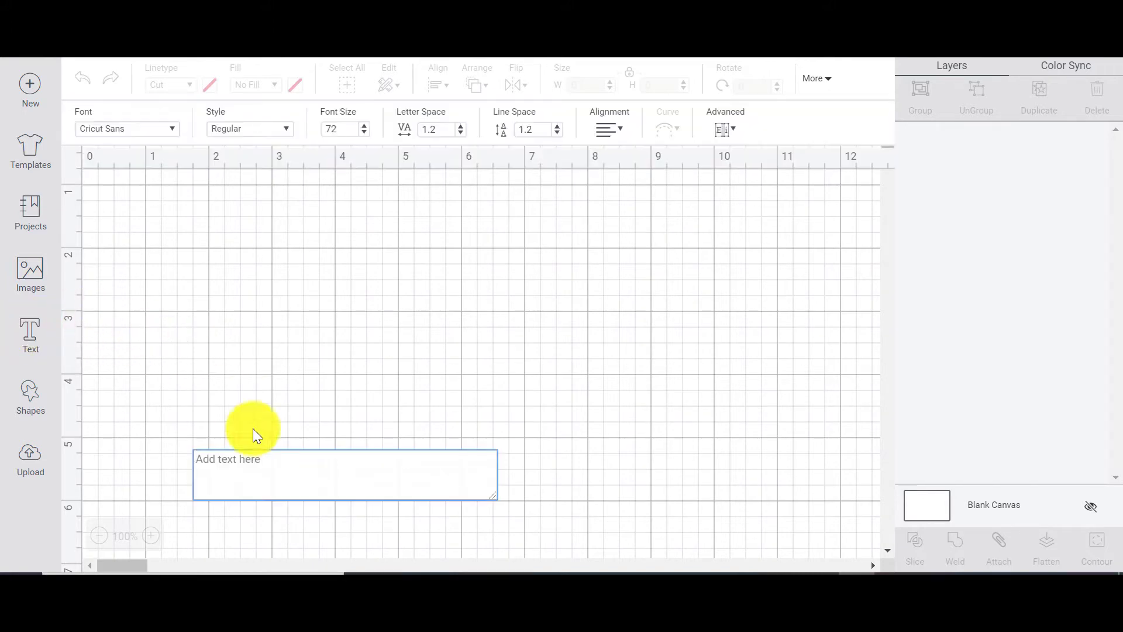
{"action": "type", "text": "He"}
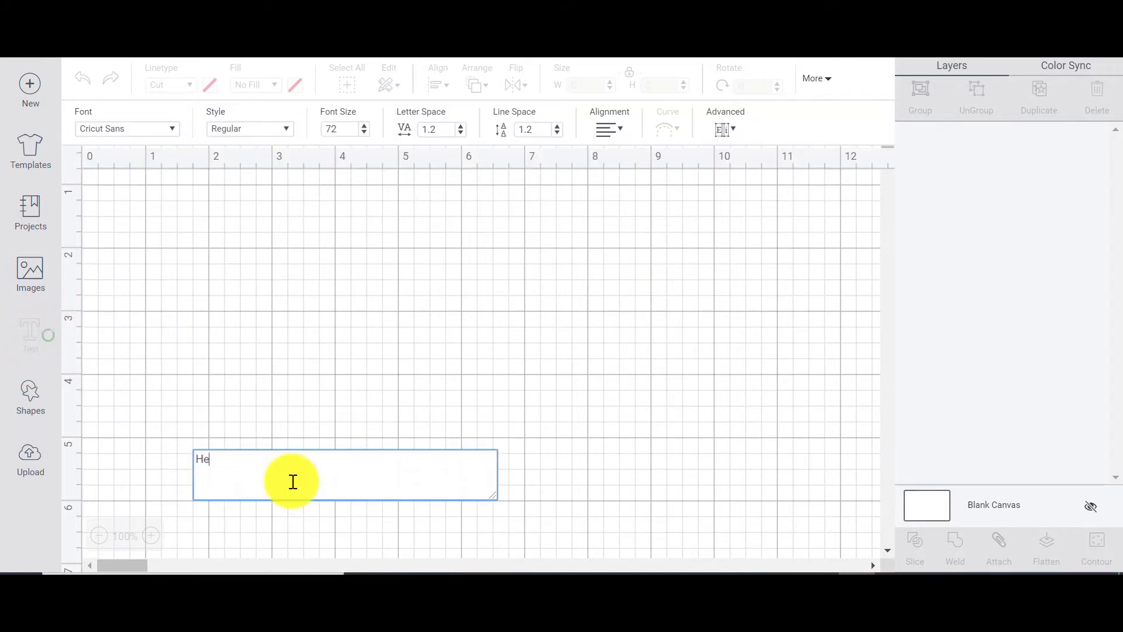
{"action": "type", "text": "llo There!"}
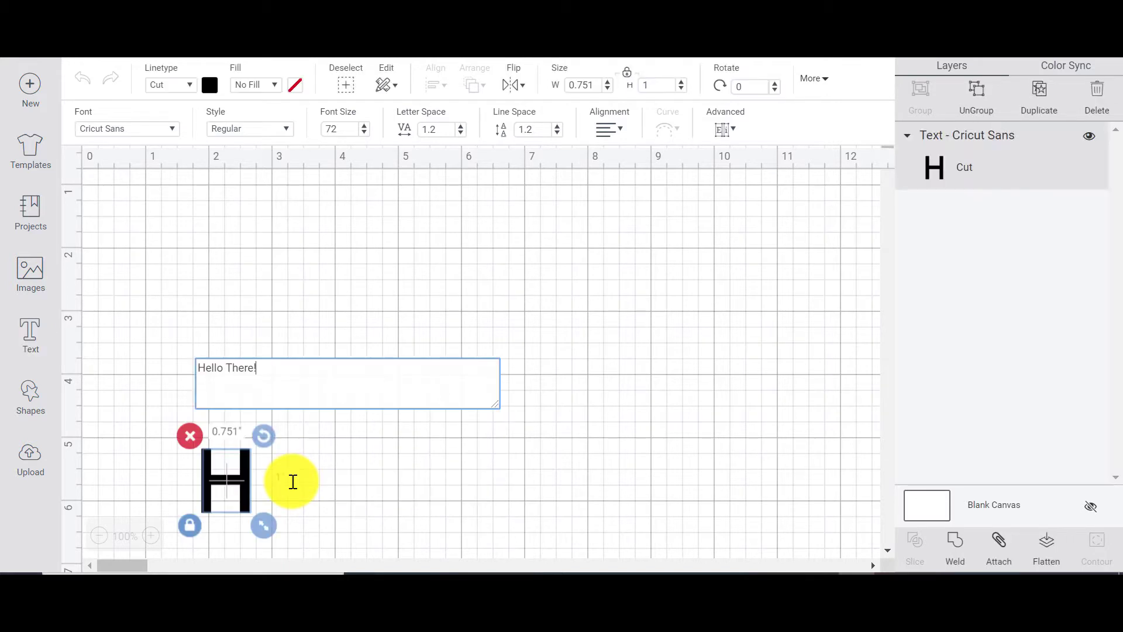
{"action": "left_click_drag", "start_coordinate": [502, 485], "coordinate": [472, 268]}
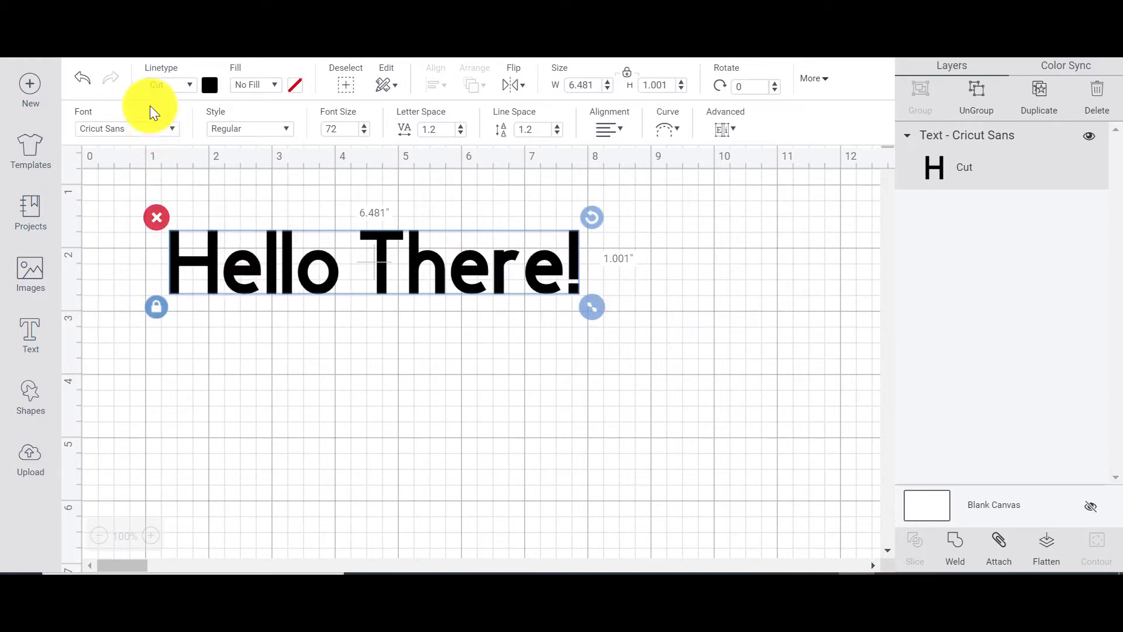
Step: Change the text's font to Valerie Upright and enlarge it to about 7.36 in wide by 2.59 in high
{"action": "left_click", "coordinate": [128, 127]}
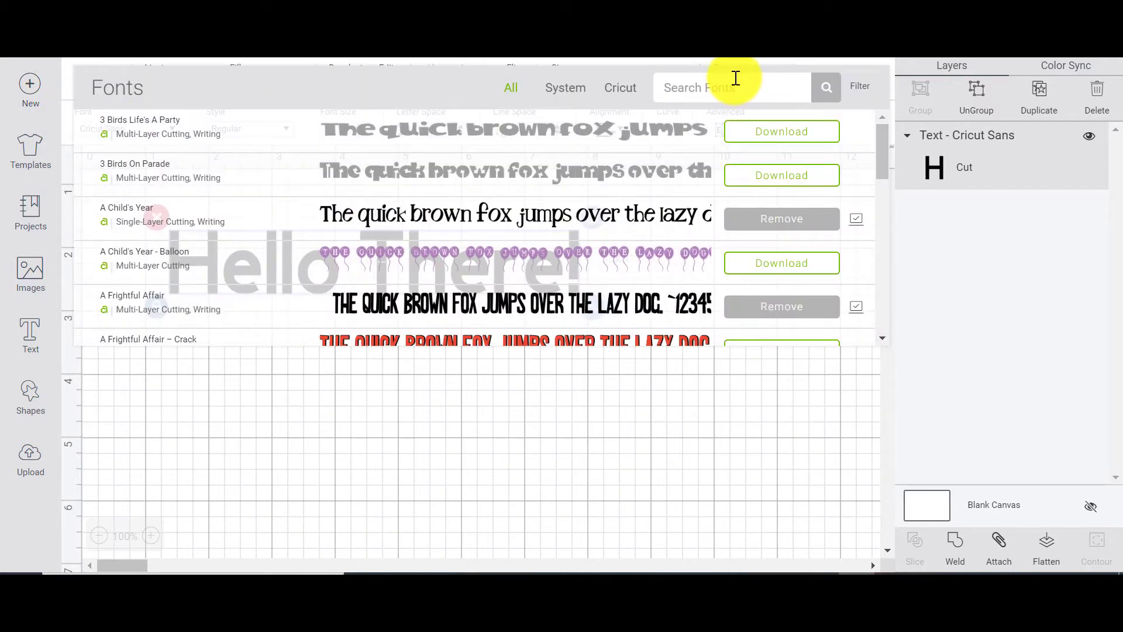
{"action": "left_click", "coordinate": [736, 78]}
{"action": "type", "text": "valerie"}
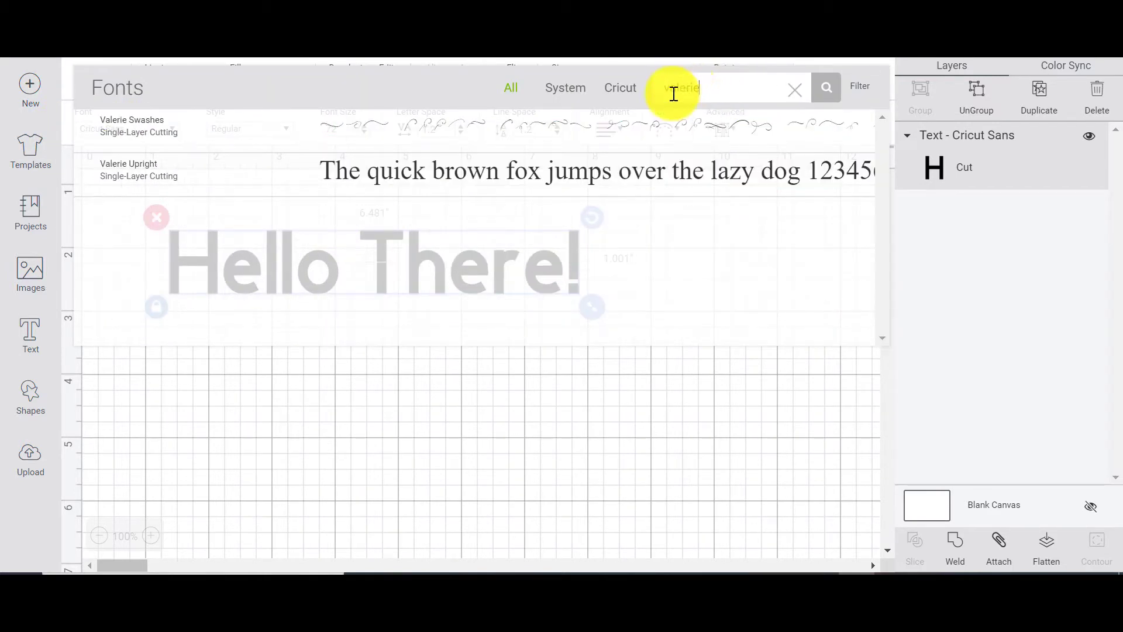
{"action": "left_click", "coordinate": [175, 179]}
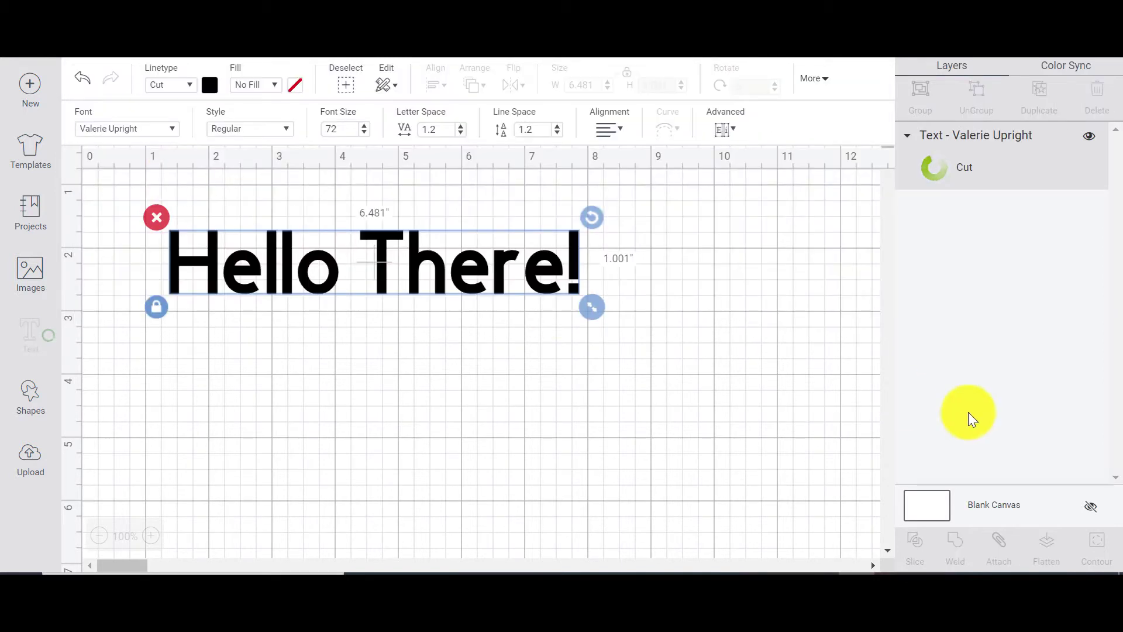
{"action": "left_click_drag", "start_coordinate": [378, 313], "coordinate": [644, 437]}
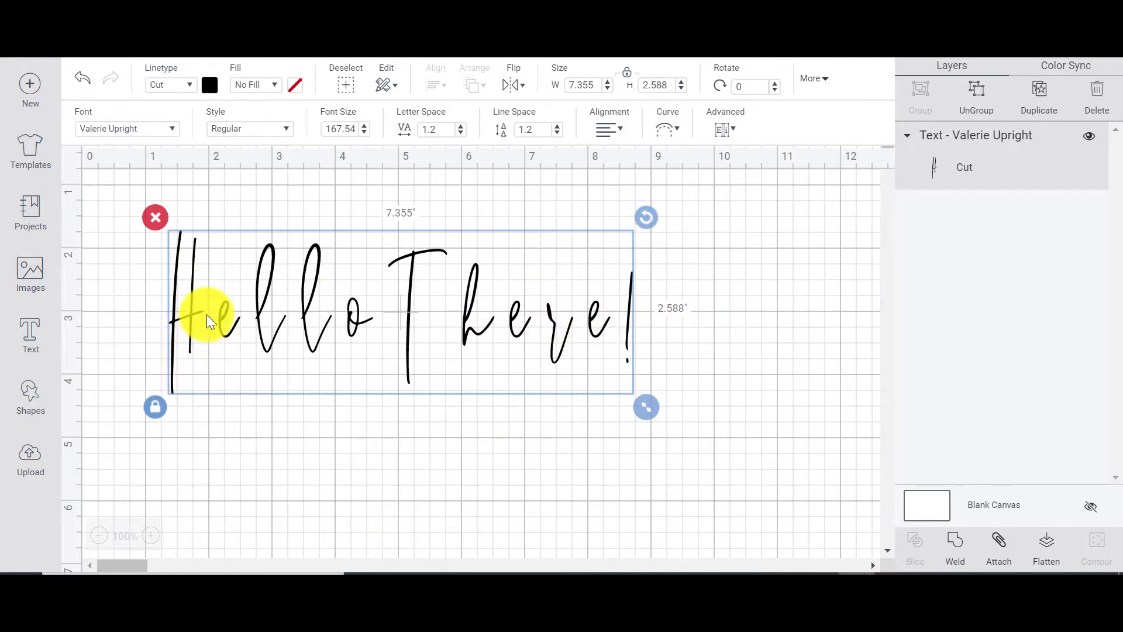
{"action": "left_click", "coordinate": [762, 392]}
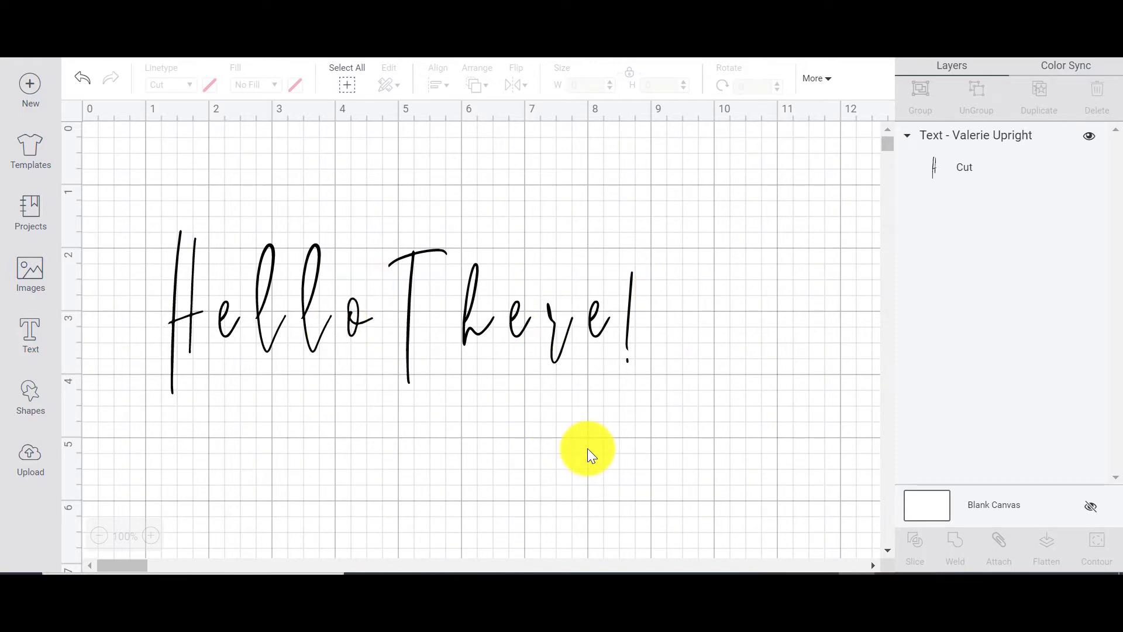
Step: Move the "Hello There!" text slightly higher on the canvas and hide the canvas grid
{"action": "left_click", "coordinate": [462, 278]}
{"action": "left_click", "coordinate": [342, 291]}
{"action": "left_click", "coordinate": [342, 291]}
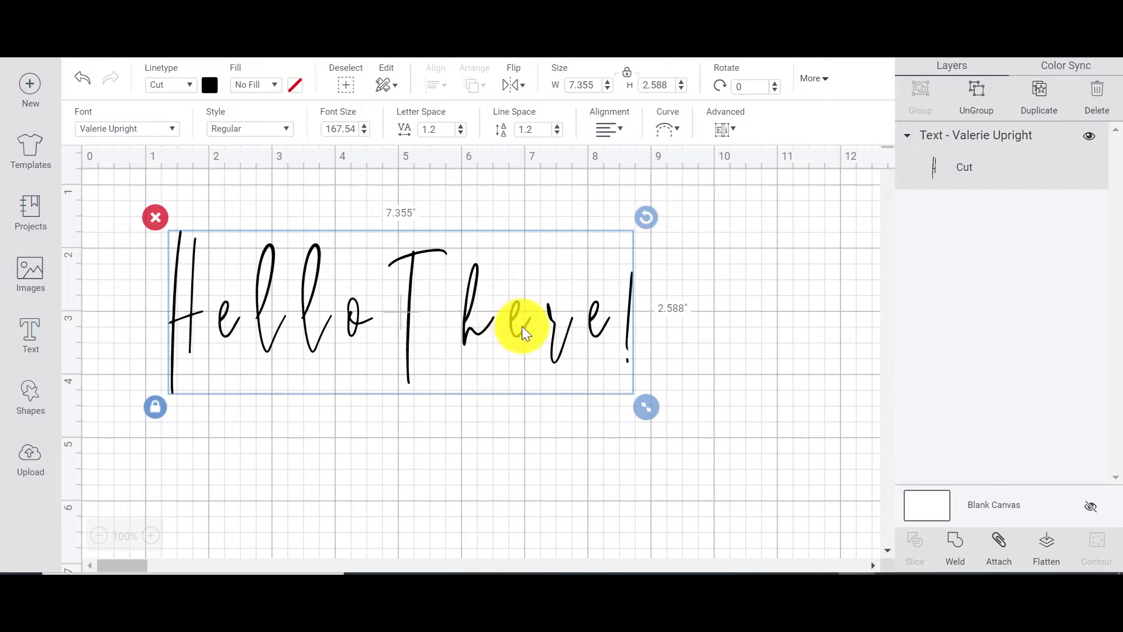
{"action": "left_click_drag", "start_coordinate": [519, 321], "coordinate": [507, 278]}
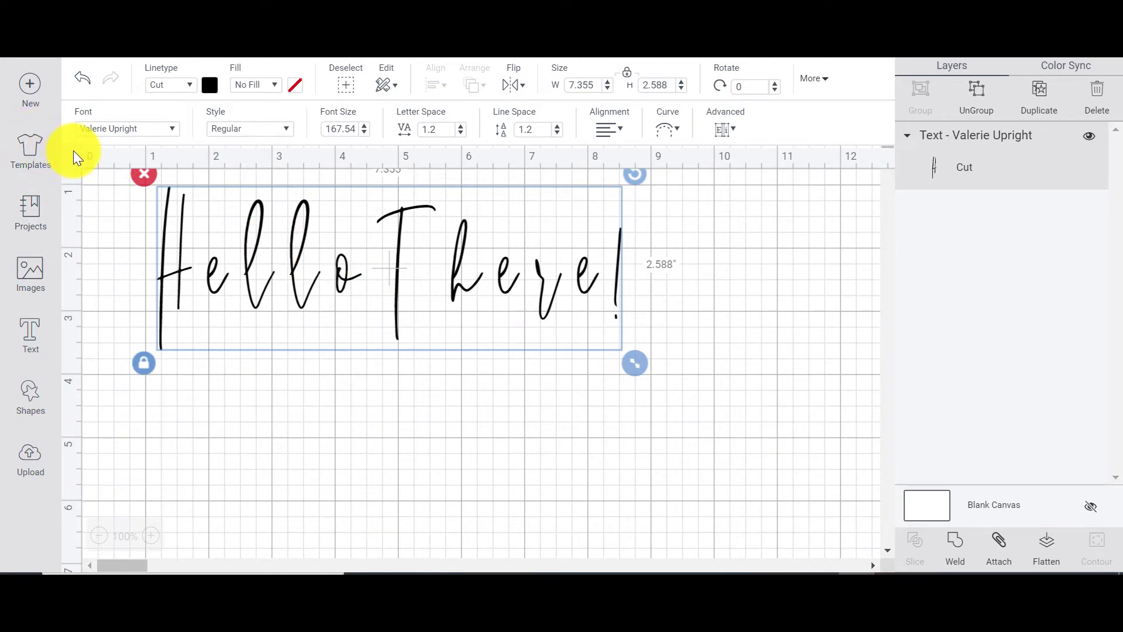
{"action": "left_click", "coordinate": [415, 434]}
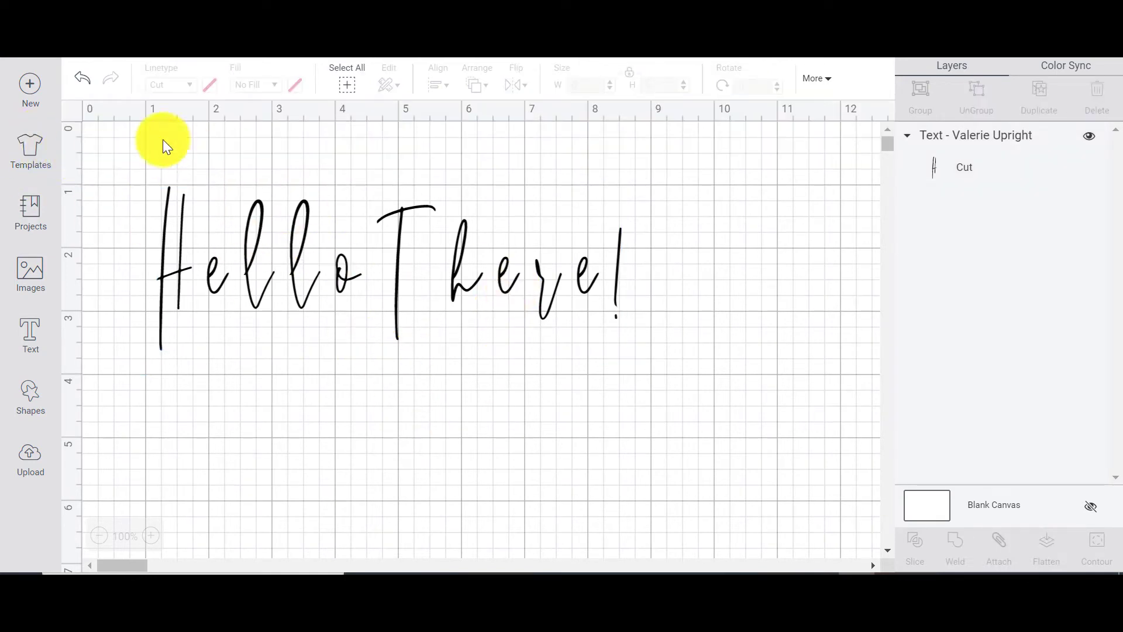
{"action": "left_click", "coordinate": [71, 112]}
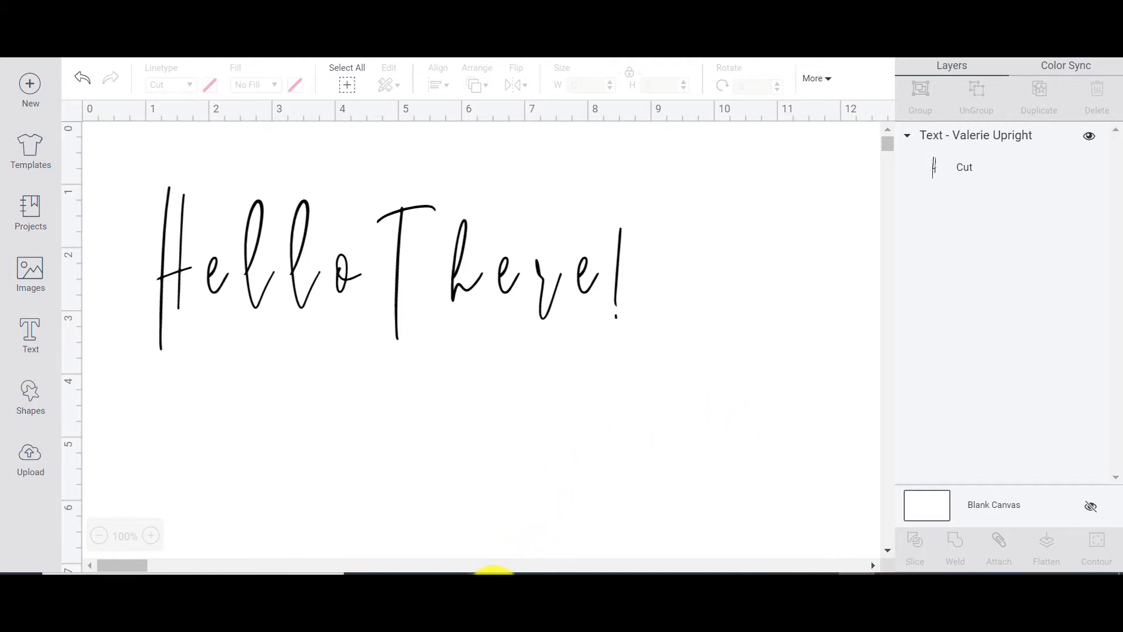
Step: Switch to the browser, search Google for "Fontlab Pad" and view the free download form on FontLab's page
{"action": "left_click", "coordinate": [501, 572]}
{"action": "left_click", "coordinate": [458, 325]}
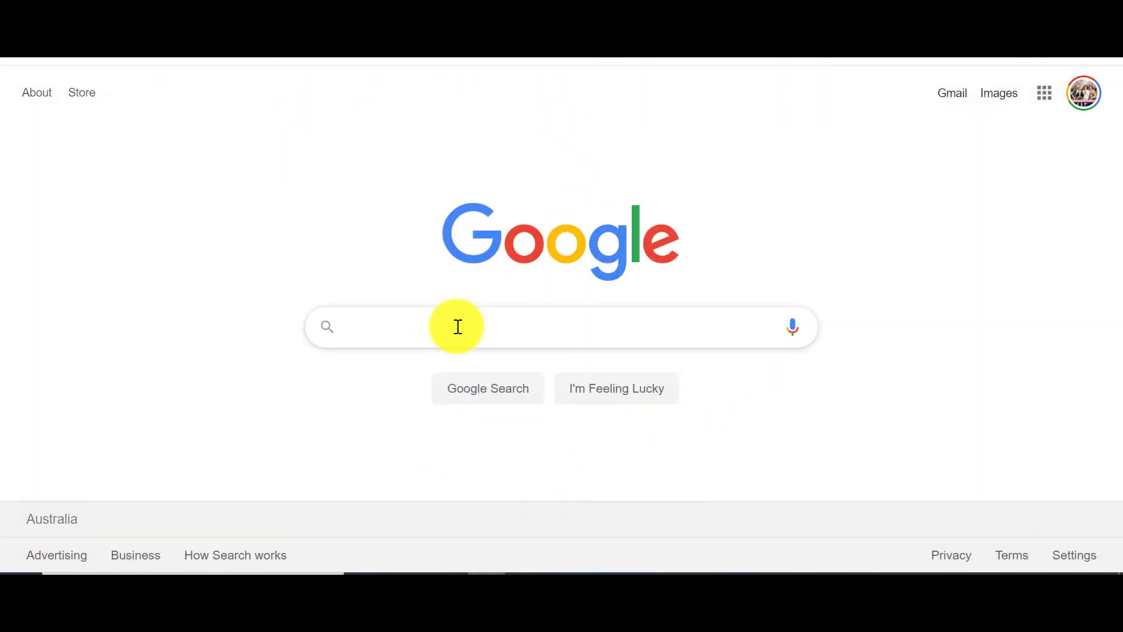
{"action": "type", "text": "Fontlab Pad"}
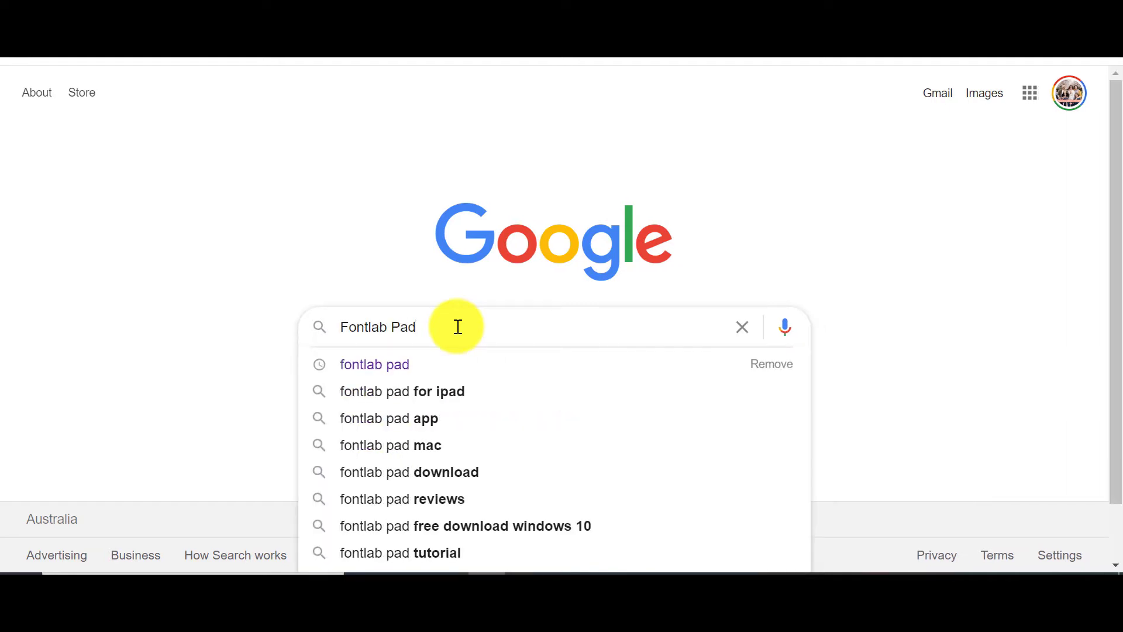
{"action": "key", "text": "Return"}
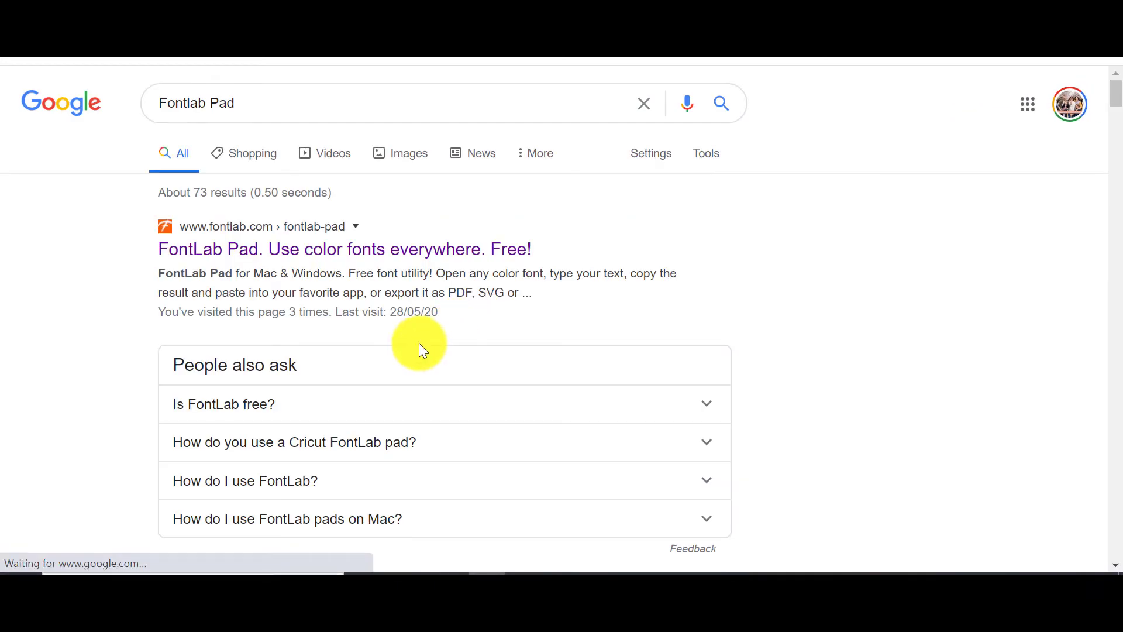
{"action": "left_click", "coordinate": [321, 258]}
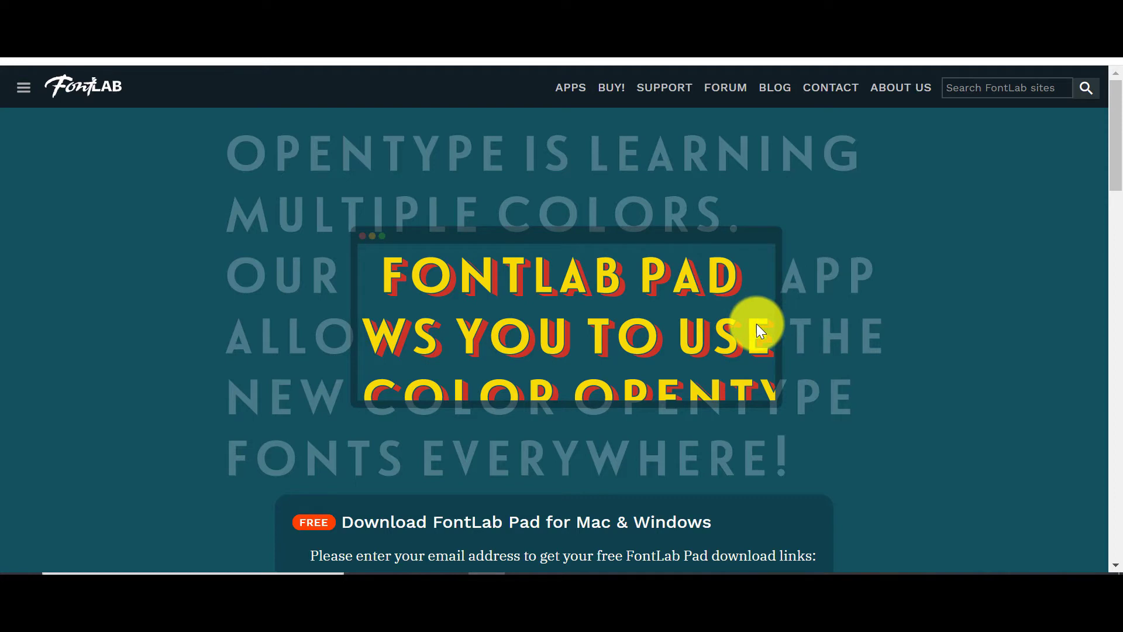
{"action": "scroll", "coordinate": [756, 324], "scroll_direction": "down", "scroll_amount": 5}
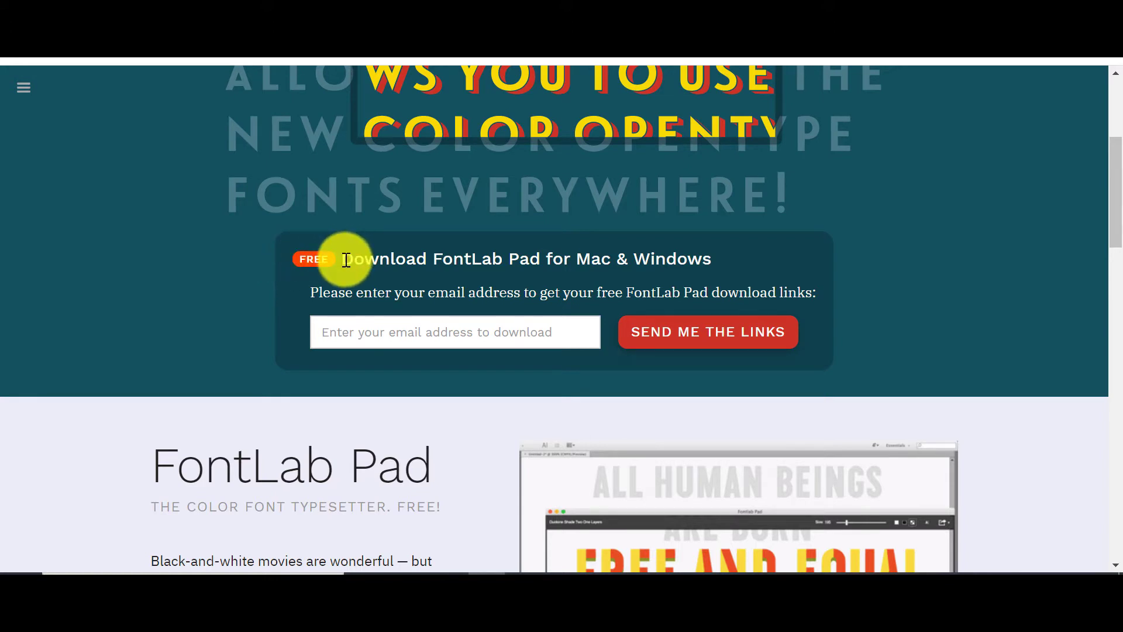
{"action": "left_click", "coordinate": [347, 339]}
{"action": "left_click", "coordinate": [285, 326]}
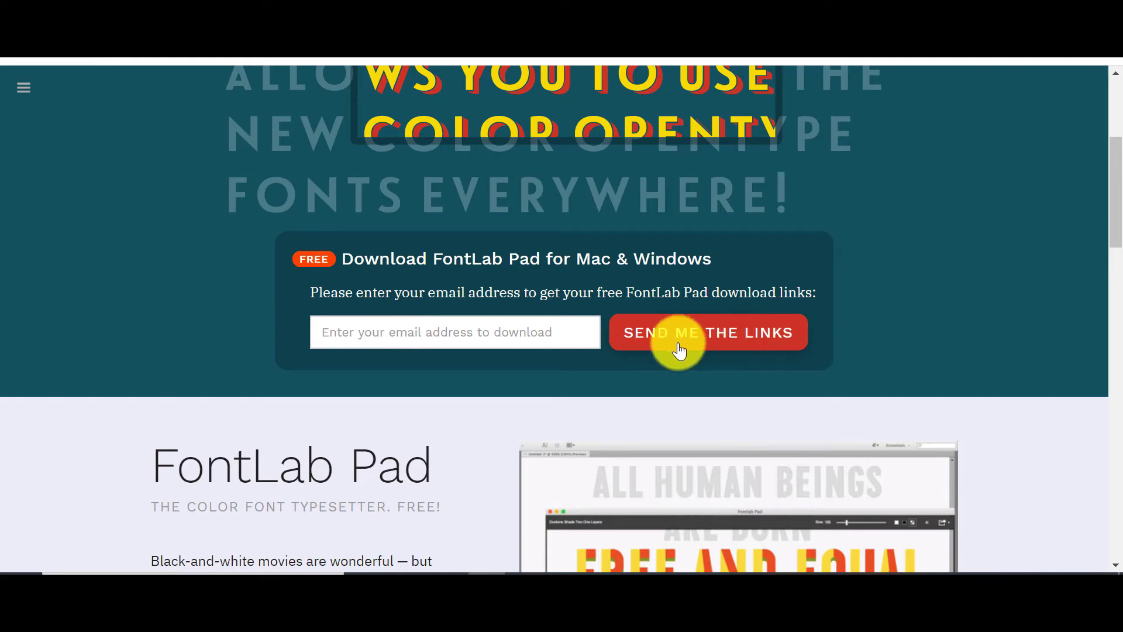
{"action": "scroll", "coordinate": [290, 445], "scroll_direction": "down", "scroll_amount": 13}
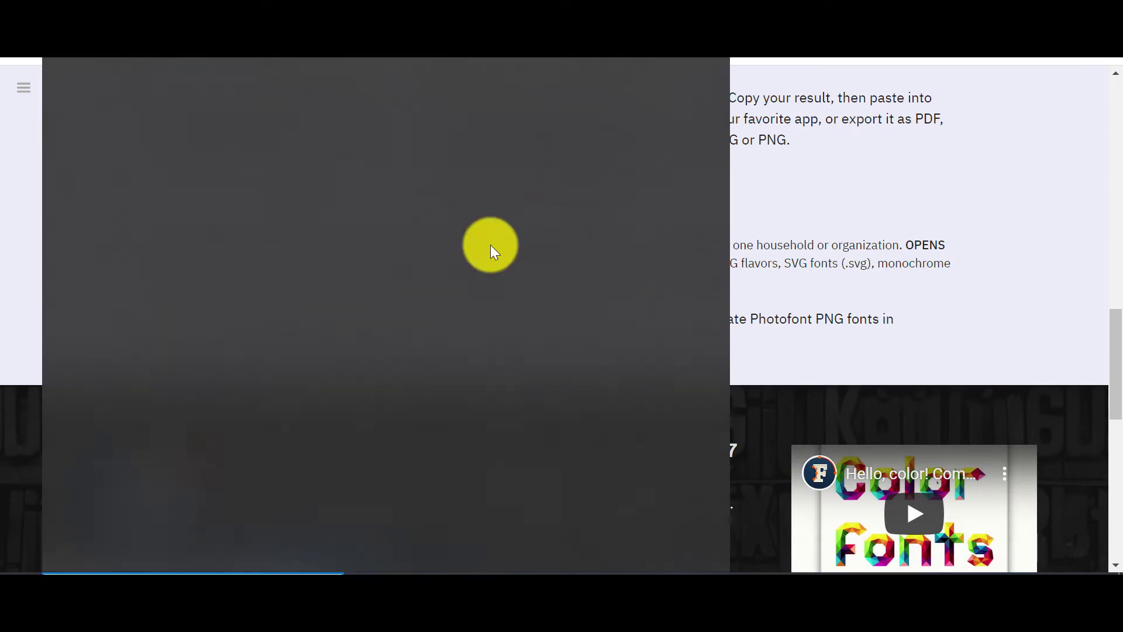
Step: Launch FontLab Pad and open the inner Handwritten Font Bundle V2 folder from Downloads in File Explorer
{"action": "type", "text": "fontlab"}
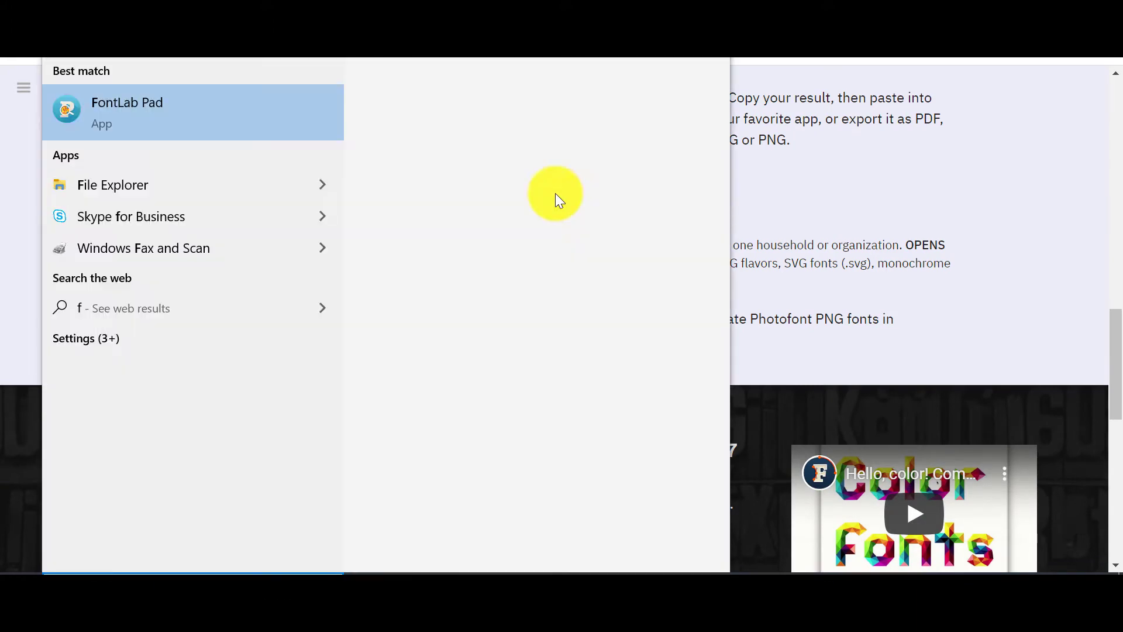
{"action": "left_click", "coordinate": [295, 108]}
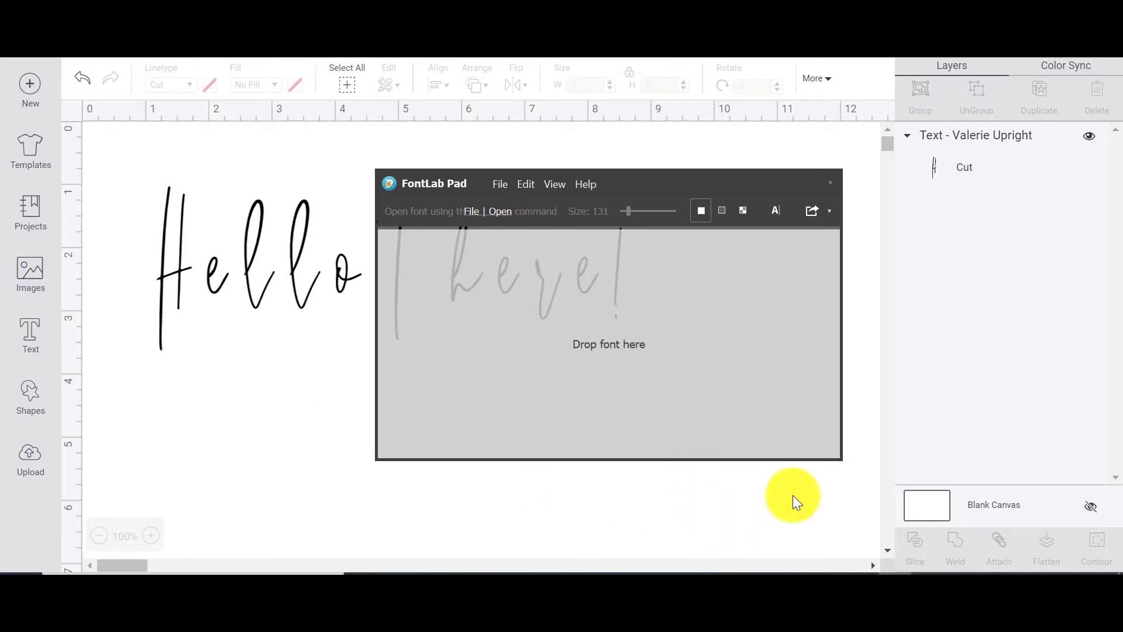
{"action": "left_click", "coordinate": [547, 579]}
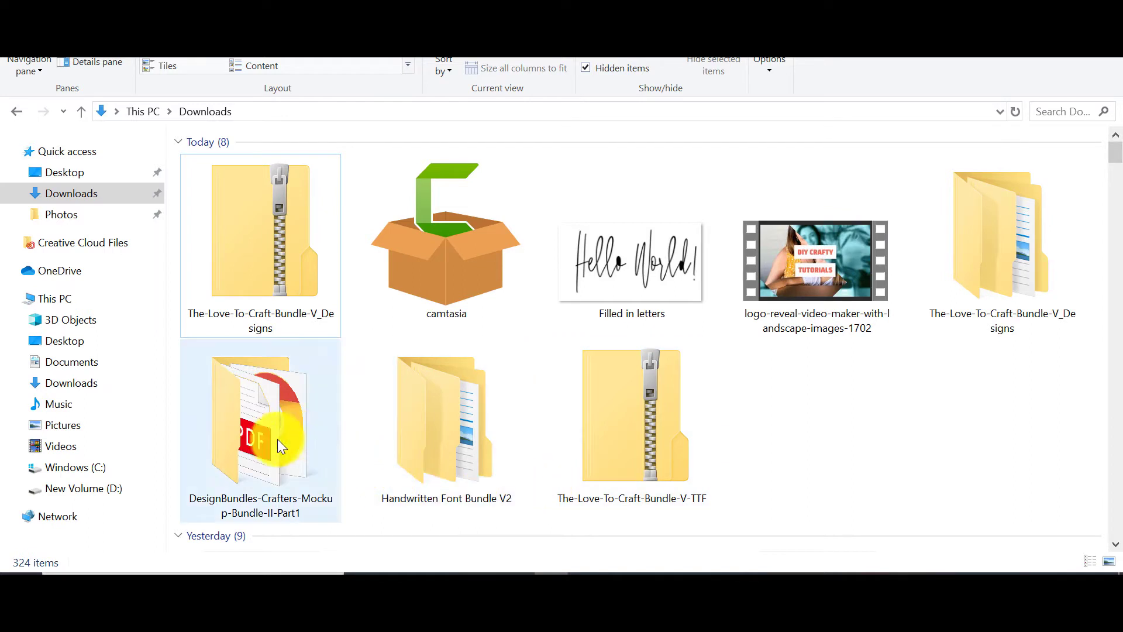
{"action": "double_click", "coordinate": [466, 461]}
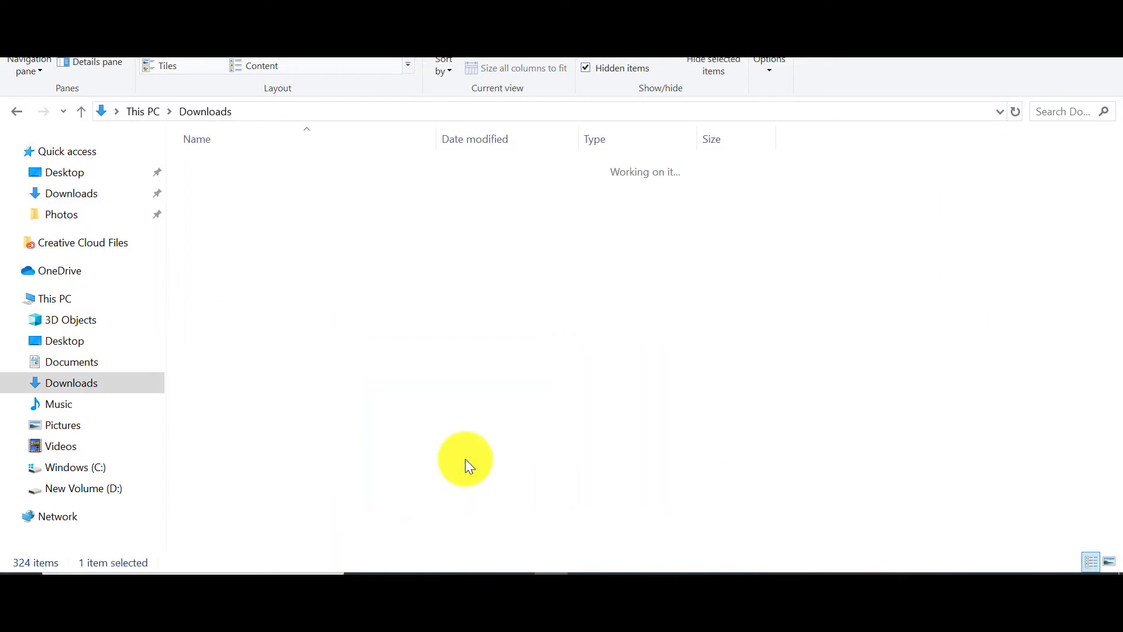
{"action": "double_click", "coordinate": [271, 184]}
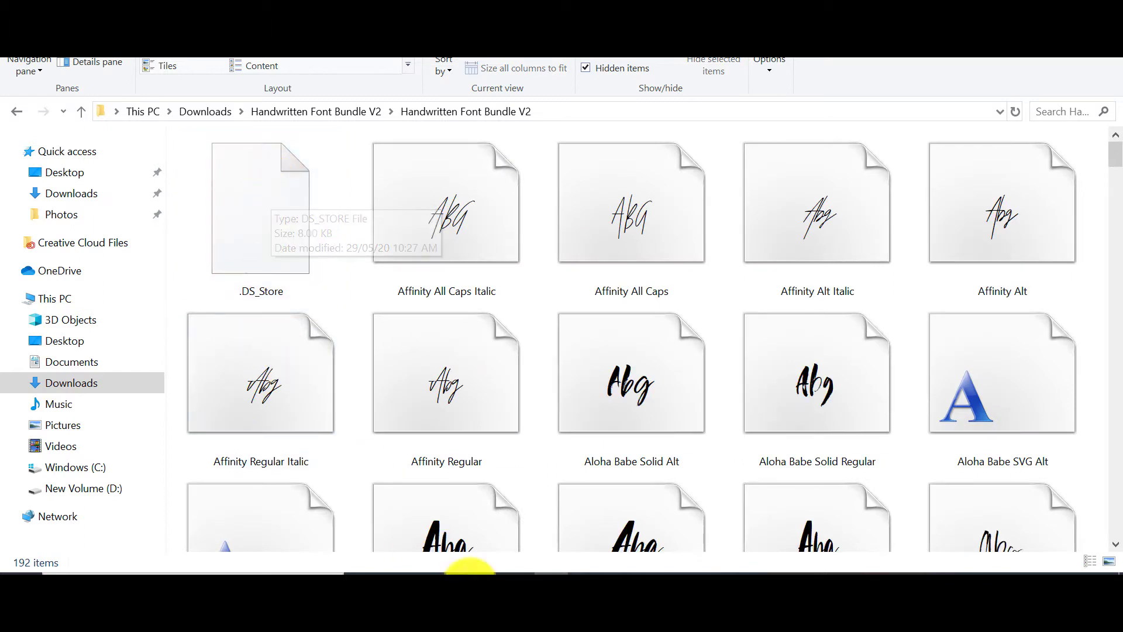
Step: Bring FontLab Pad in front of the font folder and shift its window aside to uncover the Affinity Regular file
{"action": "mouse_move", "coordinate": [896, 578]}
{"action": "left_click", "coordinate": [955, 556]}
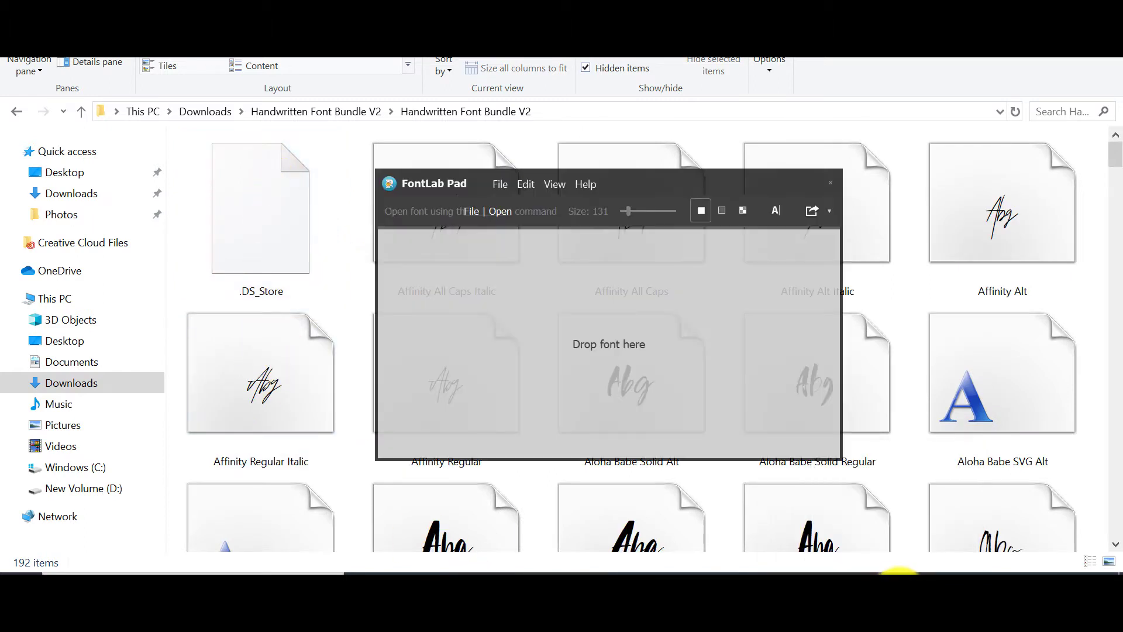
{"action": "left_click_drag", "start_coordinate": [623, 188], "coordinate": [885, 168]}
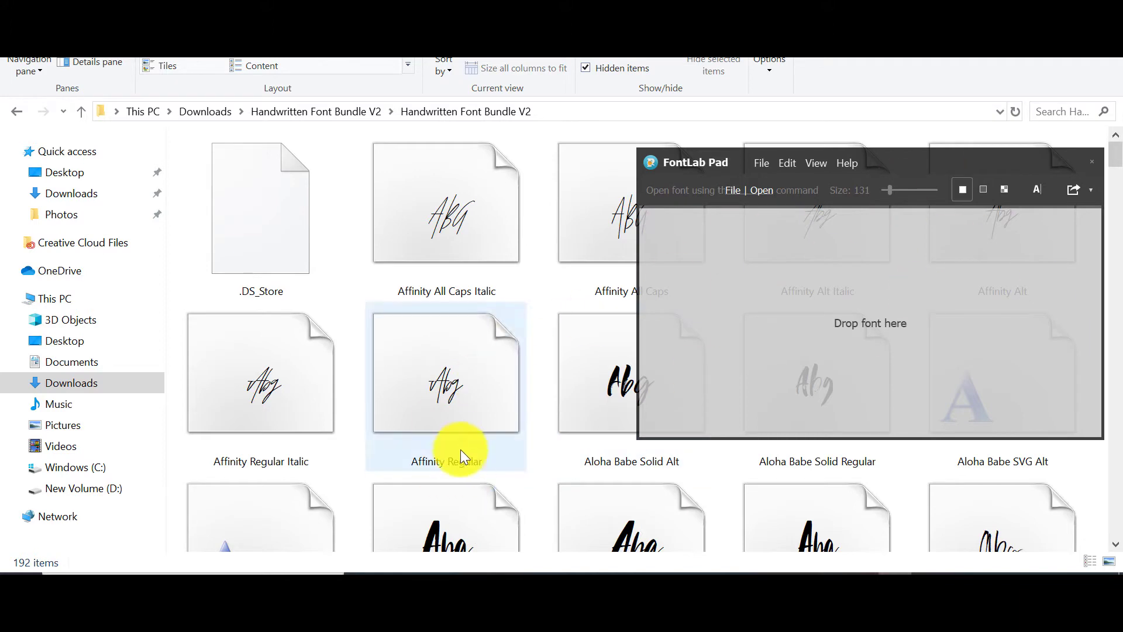
Step: Install the Affinity Regular font from the bundle folder and close its preview
{"action": "double_click", "coordinate": [418, 386]}
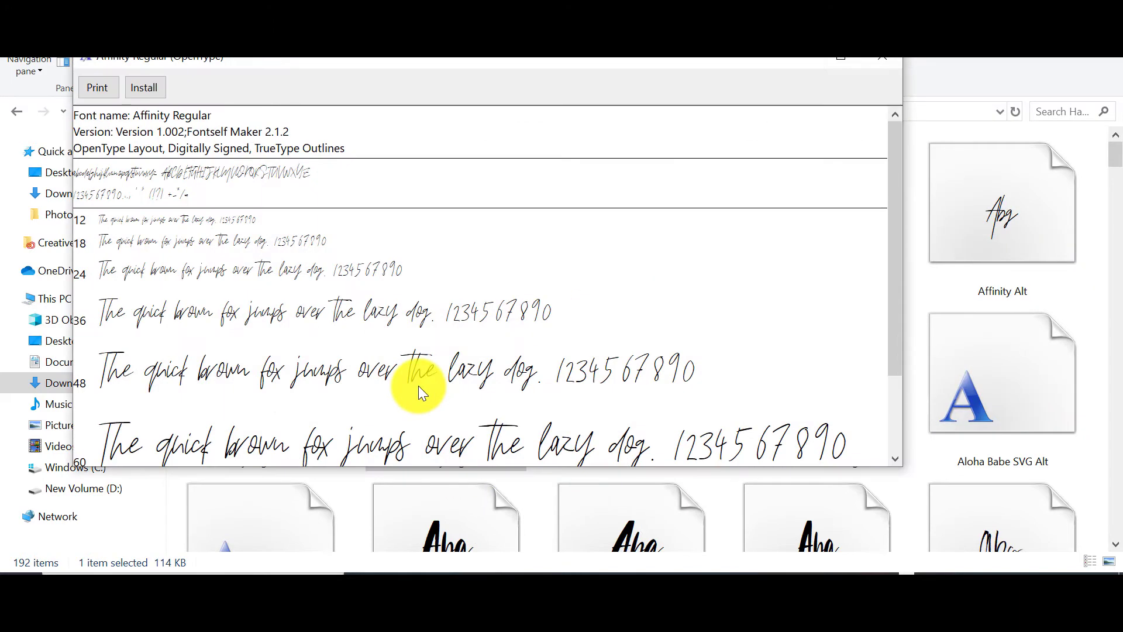
{"action": "left_click", "coordinate": [143, 85]}
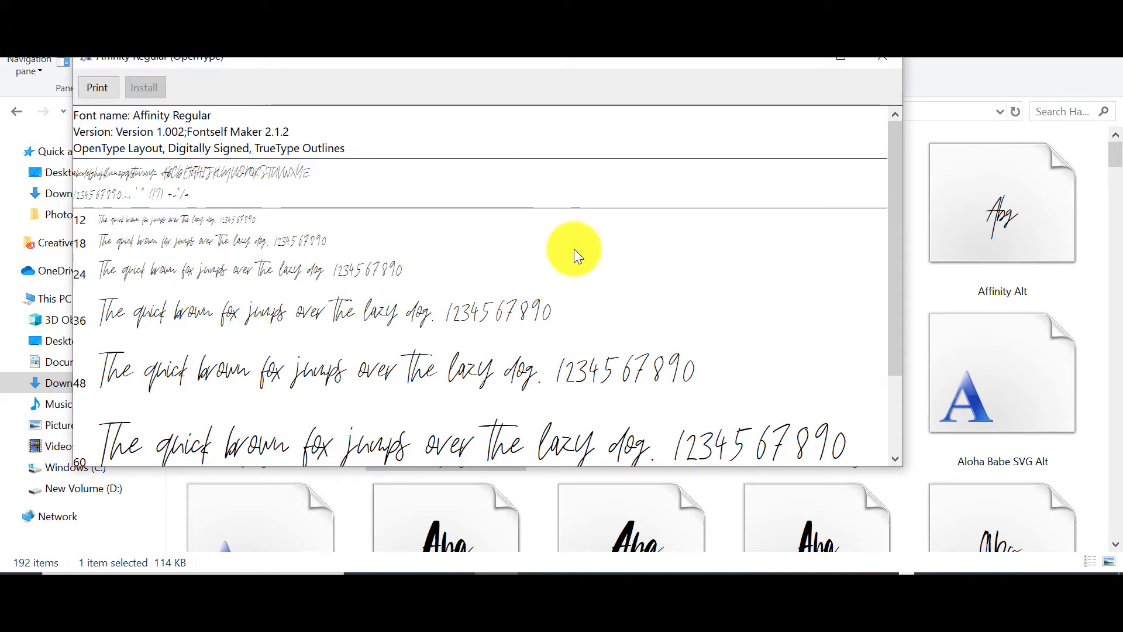
{"action": "left_click", "coordinate": [882, 59]}
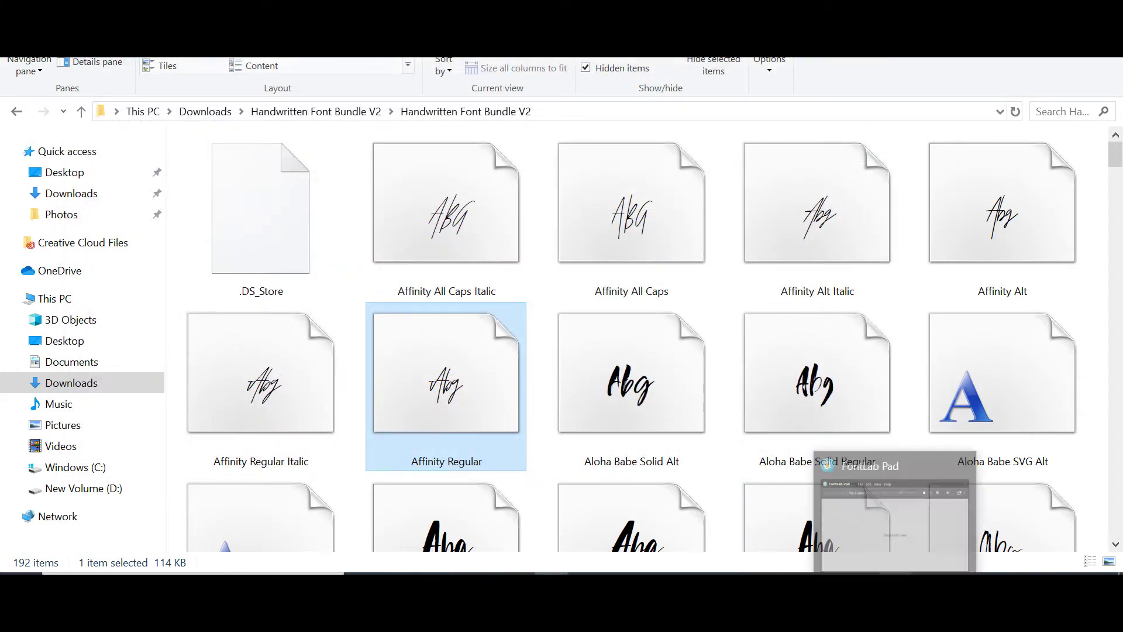
Step: Locate the Valerie fonts in the folder and place the FontLab Pad window beside the Valerie Upright file
{"action": "left_click", "coordinate": [895, 585]}
{"action": "scroll", "coordinate": [456, 430], "scroll_direction": "down", "scroll_amount": 15}
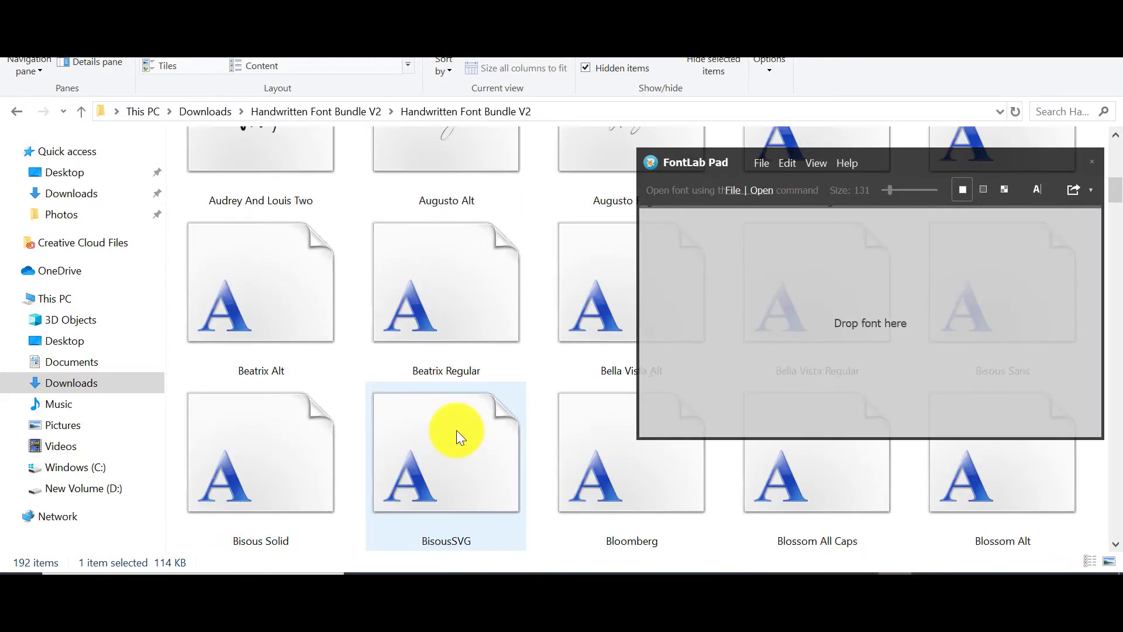
{"action": "left_click", "coordinate": [456, 430]}
{"action": "key", "text": "v"}
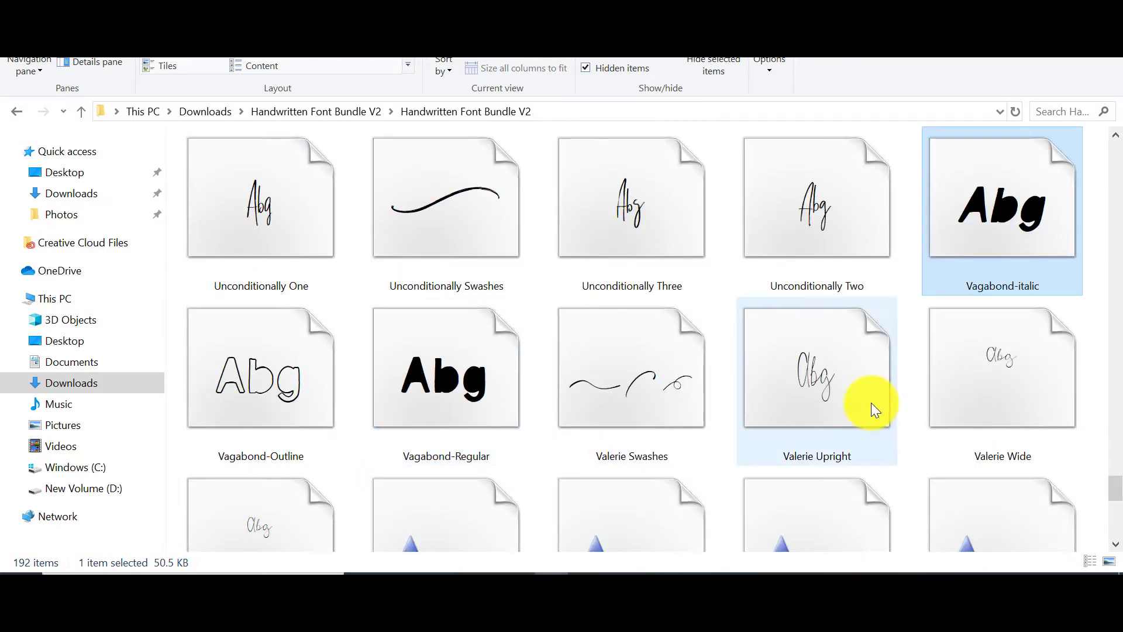
{"action": "scroll", "coordinate": [871, 402], "scroll_direction": "down", "scroll_amount": 1}
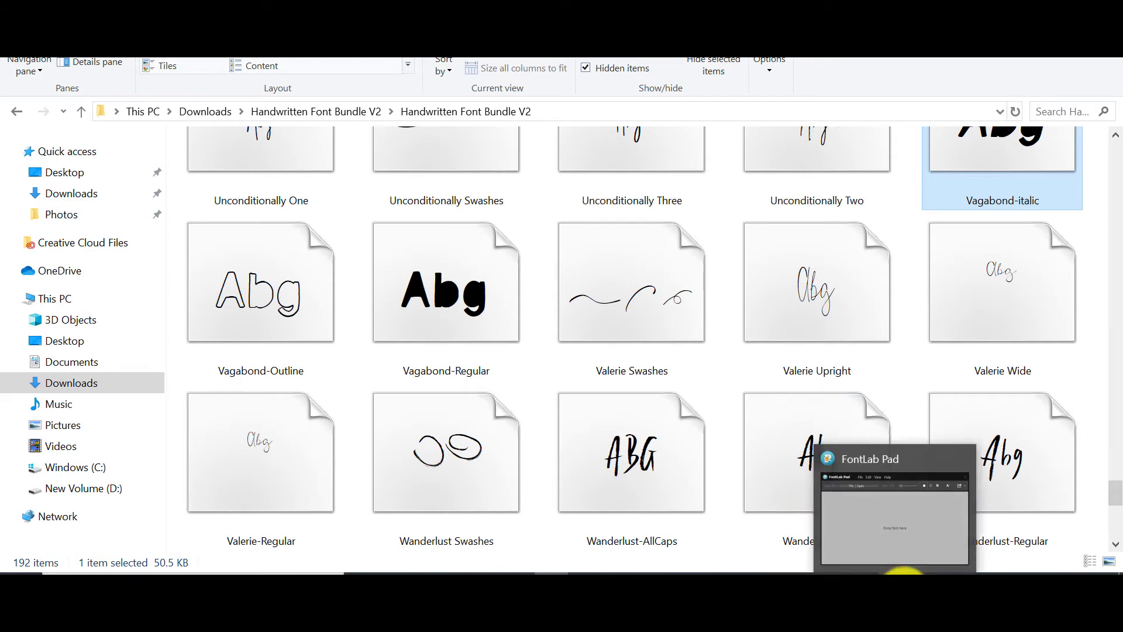
{"action": "left_click", "coordinate": [904, 577]}
{"action": "left_click_drag", "start_coordinate": [907, 168], "coordinate": [491, 155]}
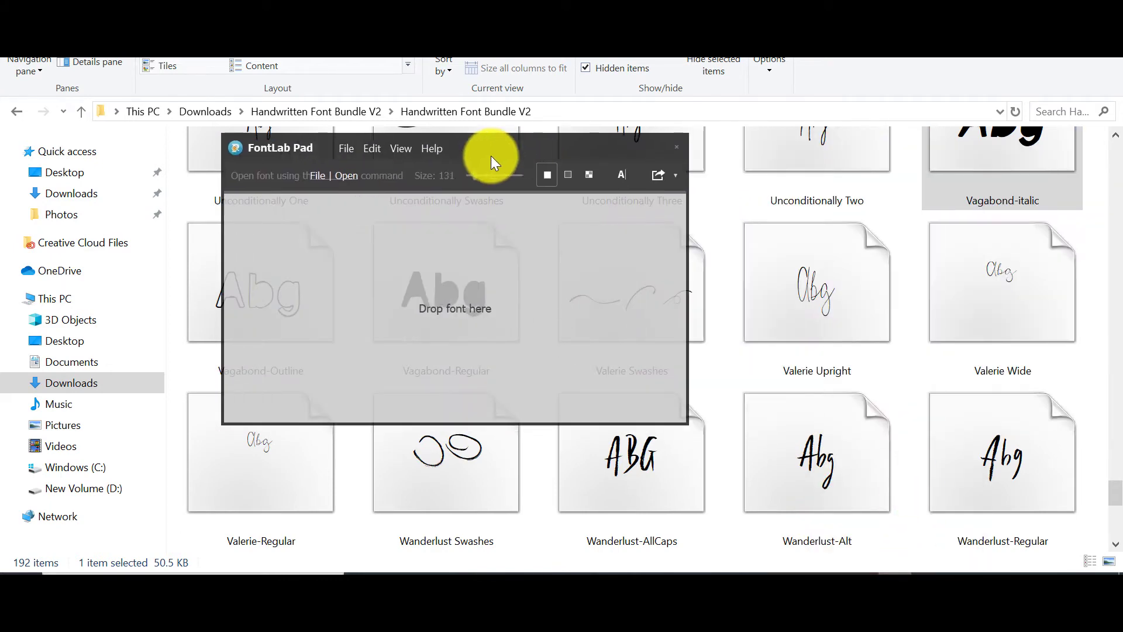
Step: Load the Valerie Upright font into FontLab Pad and replace the sample text with "Hello There!"
{"action": "left_click_drag", "start_coordinate": [847, 304], "coordinate": [418, 314]}
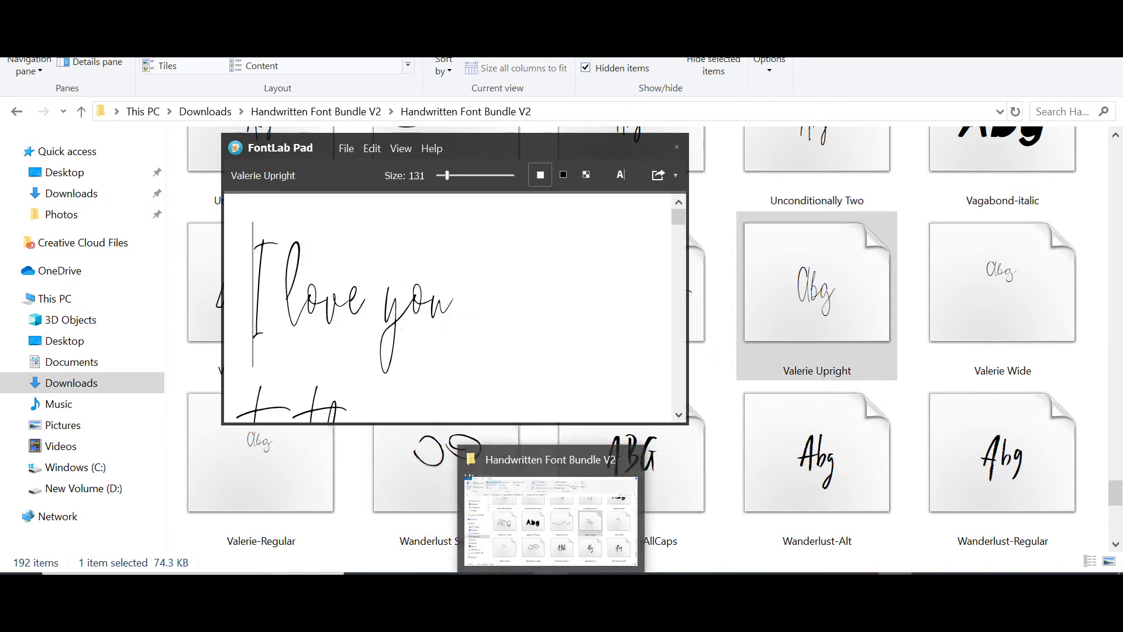
{"action": "key", "text": "ctrl+a"}
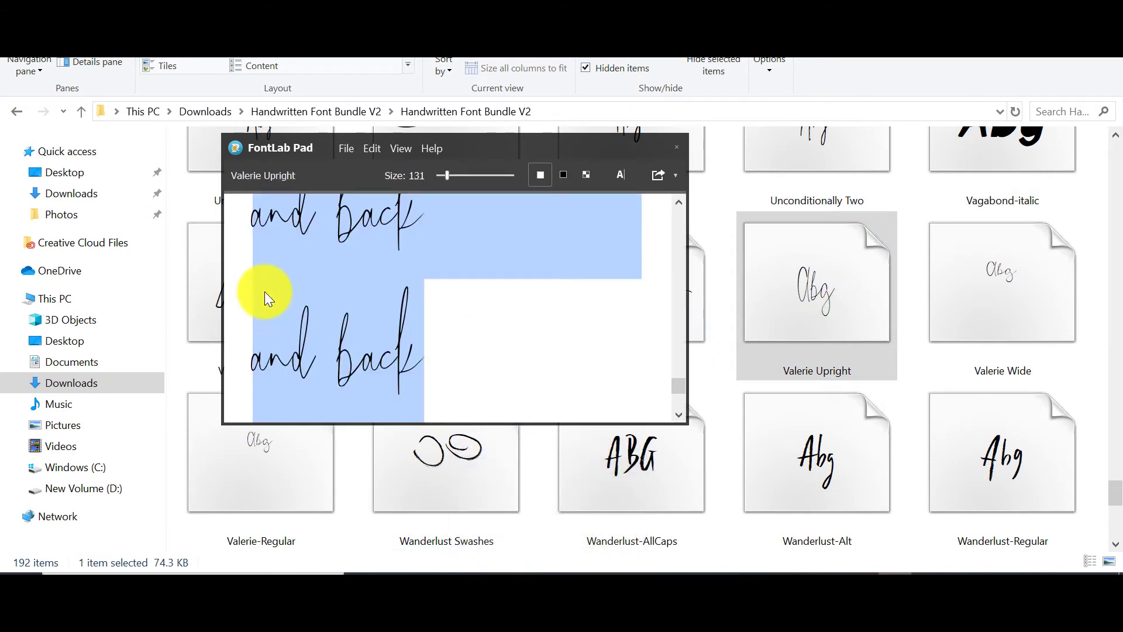
{"action": "type", "text": "Iello There"}
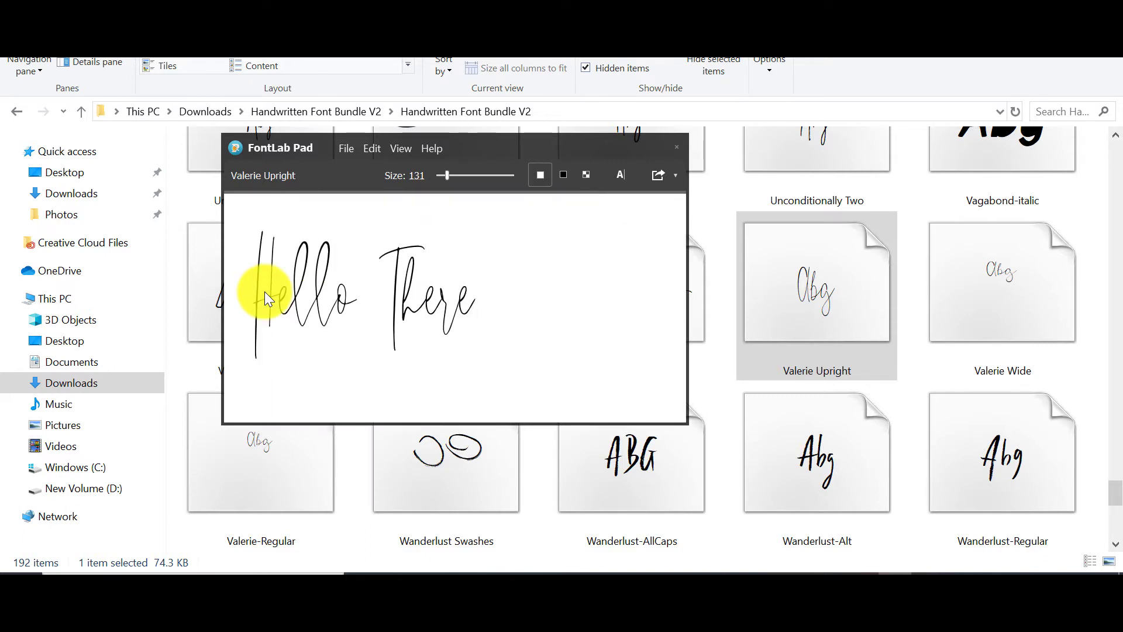
{"action": "type", "text": "!"}
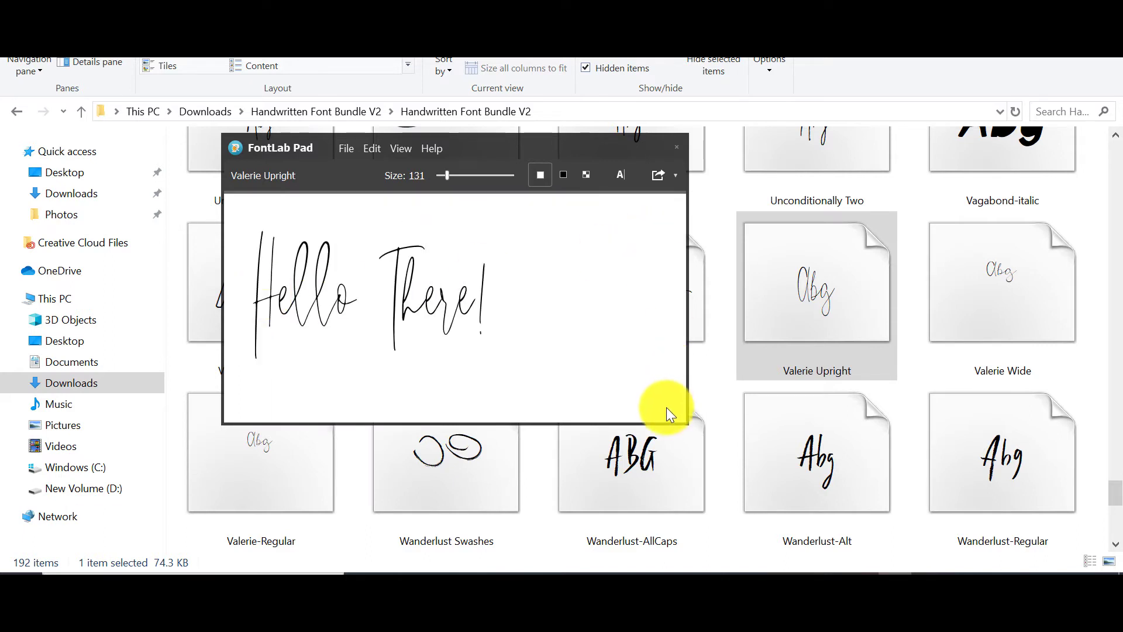
Step: Enlarge the FontLab Pad window downward and across most of the folder view for more writing space
{"action": "left_click_drag", "start_coordinate": [684, 422], "coordinate": [772, 555]}
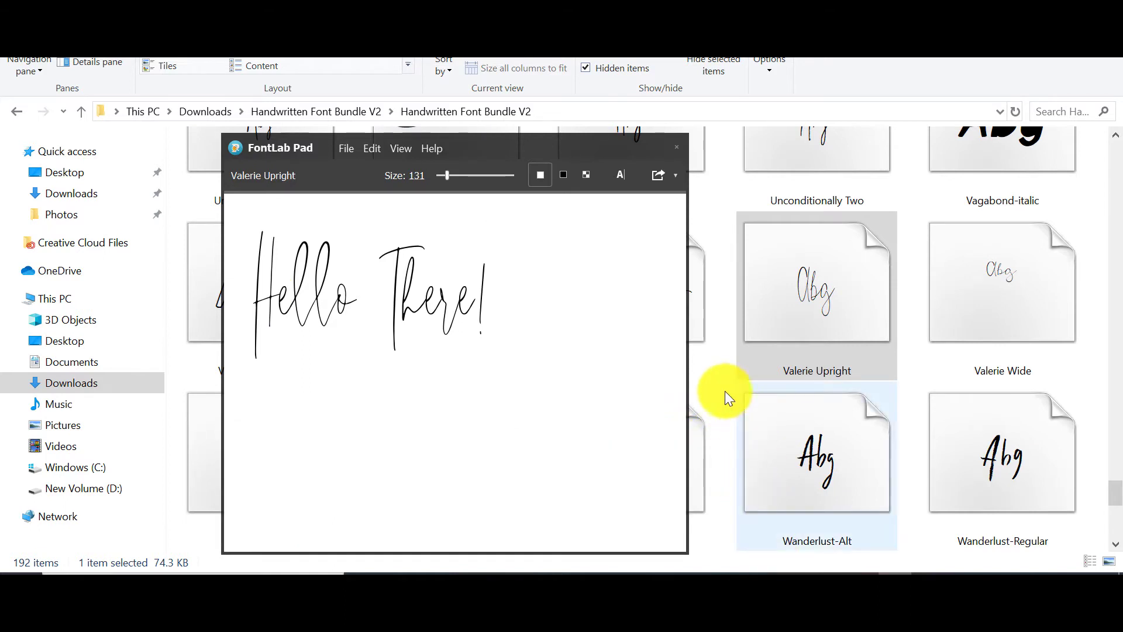
{"action": "left_click", "coordinate": [689, 350]}
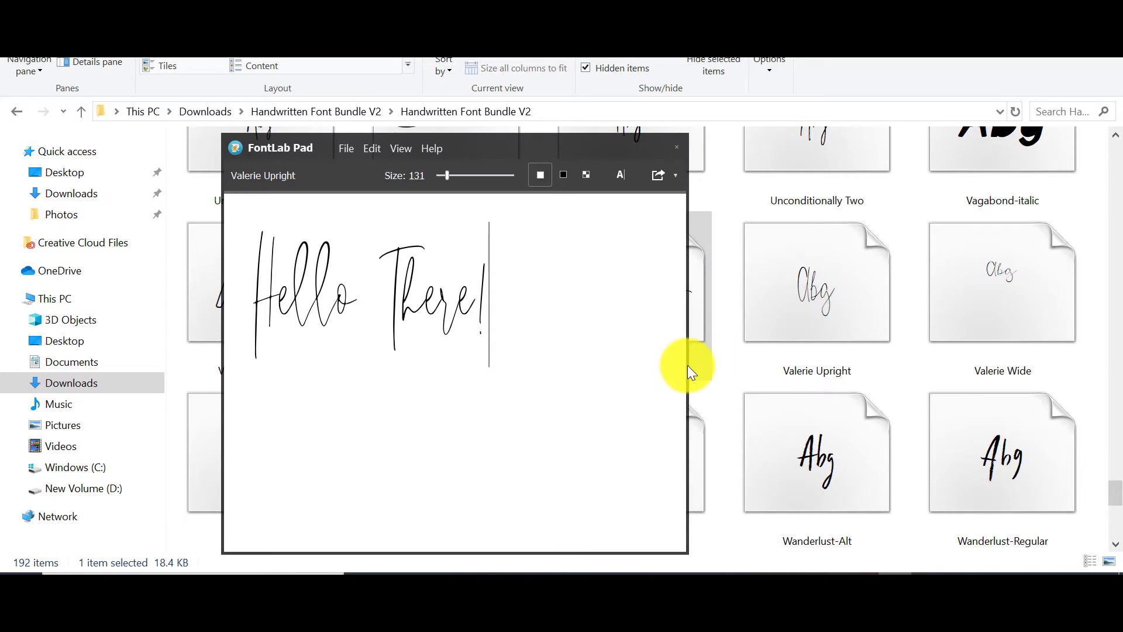
{"action": "left_click_drag", "start_coordinate": [687, 372], "coordinate": [1085, 377]}
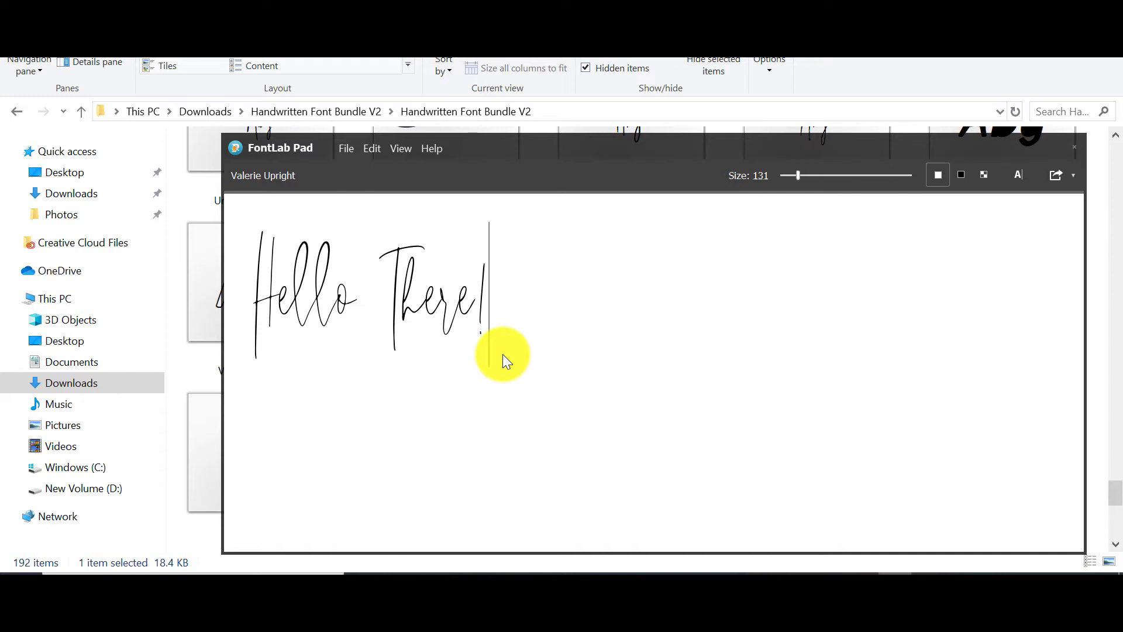
{"action": "left_click_drag", "start_coordinate": [247, 272], "coordinate": [669, 296]}
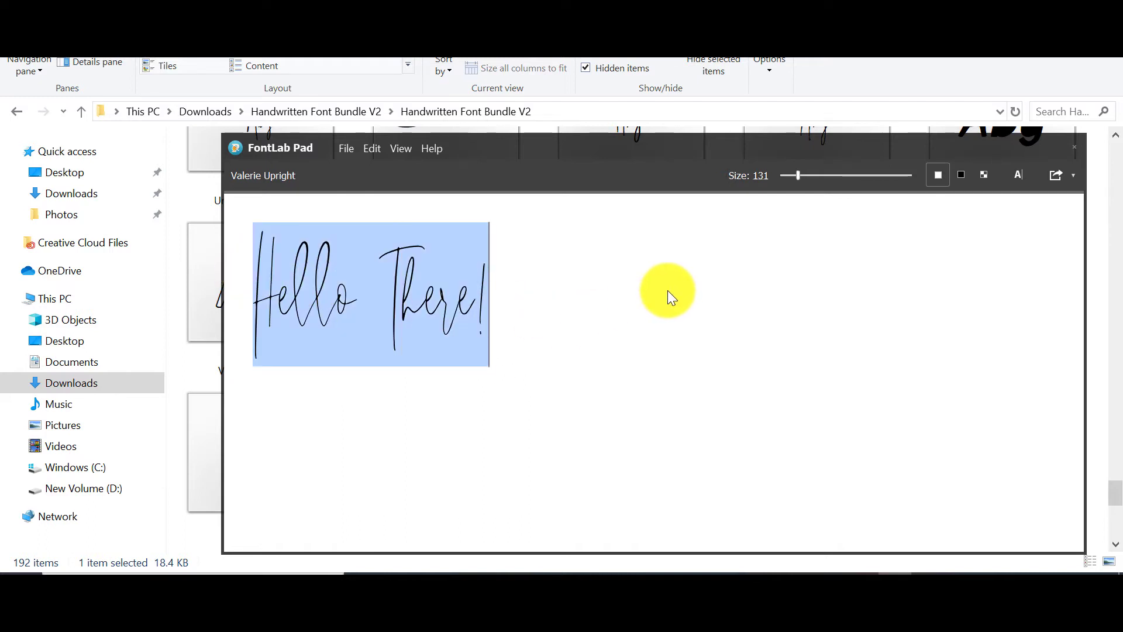
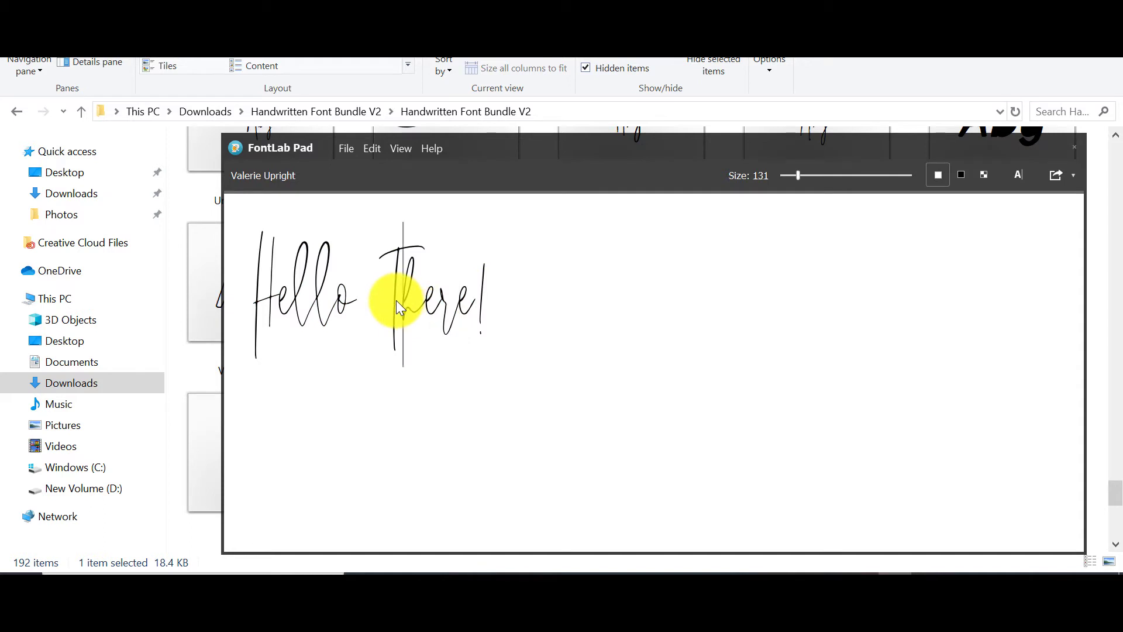
{"action": "left_click_drag", "start_coordinate": [396, 300], "coordinate": [523, 313]}
{"action": "left_click", "coordinate": [472, 309]}
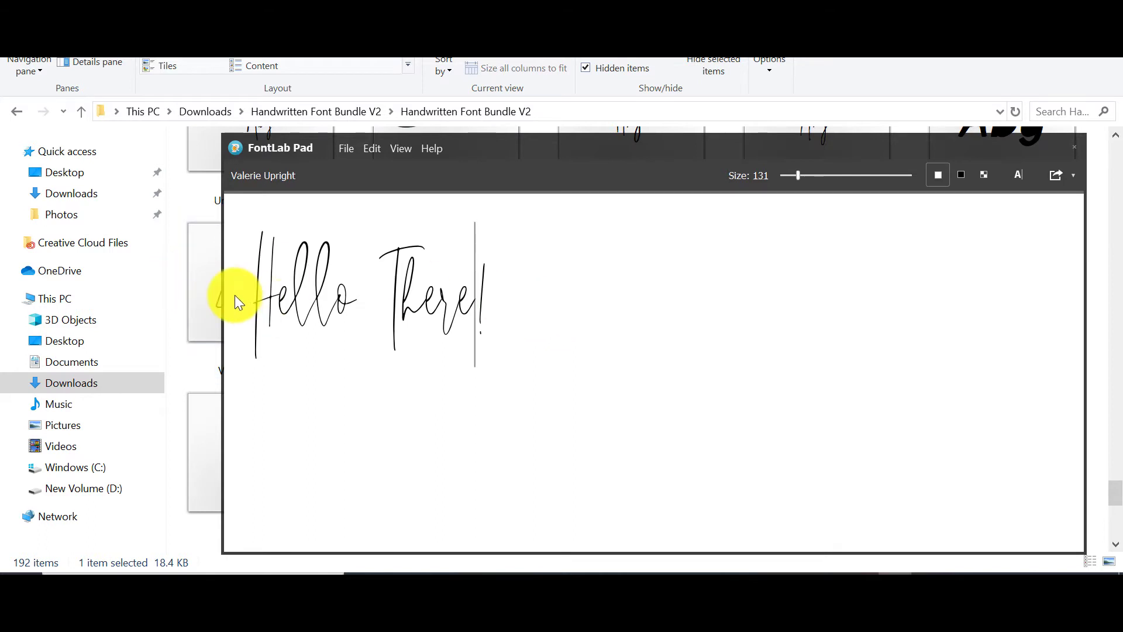
Step: Select the whole "Hello There!" text and increase its size to 286
{"action": "left_click_drag", "start_coordinate": [241, 295], "coordinate": [907, 279]}
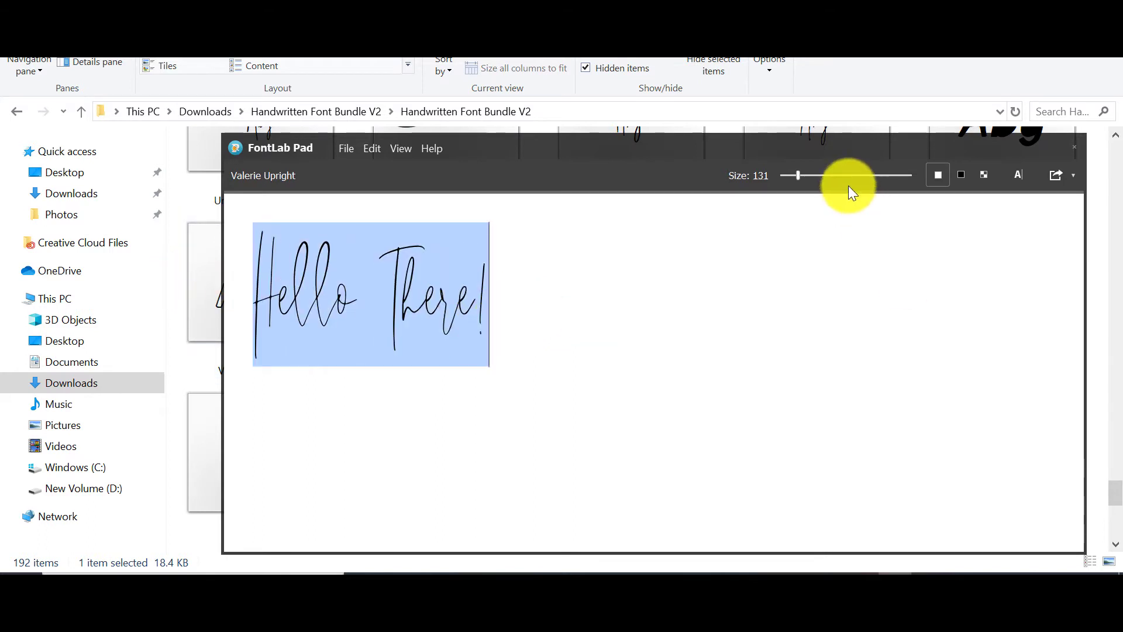
{"action": "left_click", "coordinate": [799, 177]}
{"action": "left_click_drag", "start_coordinate": [800, 178], "coordinate": [819, 179]}
{"action": "left_click", "coordinate": [873, 373]}
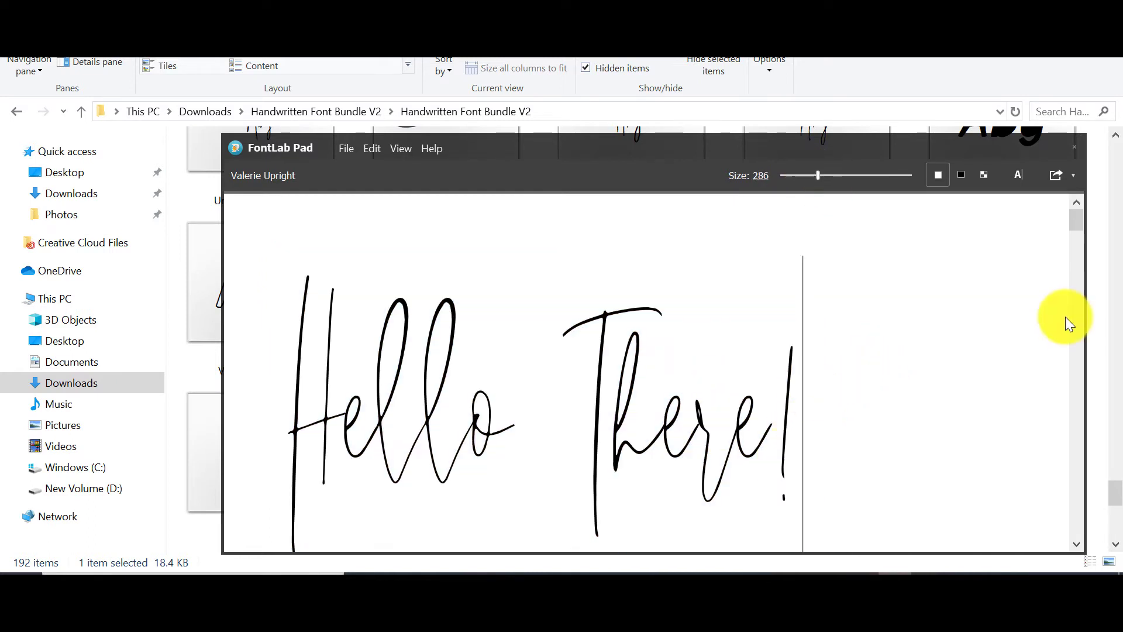
{"action": "left_click_drag", "start_coordinate": [1077, 226], "coordinate": [1075, 242]}
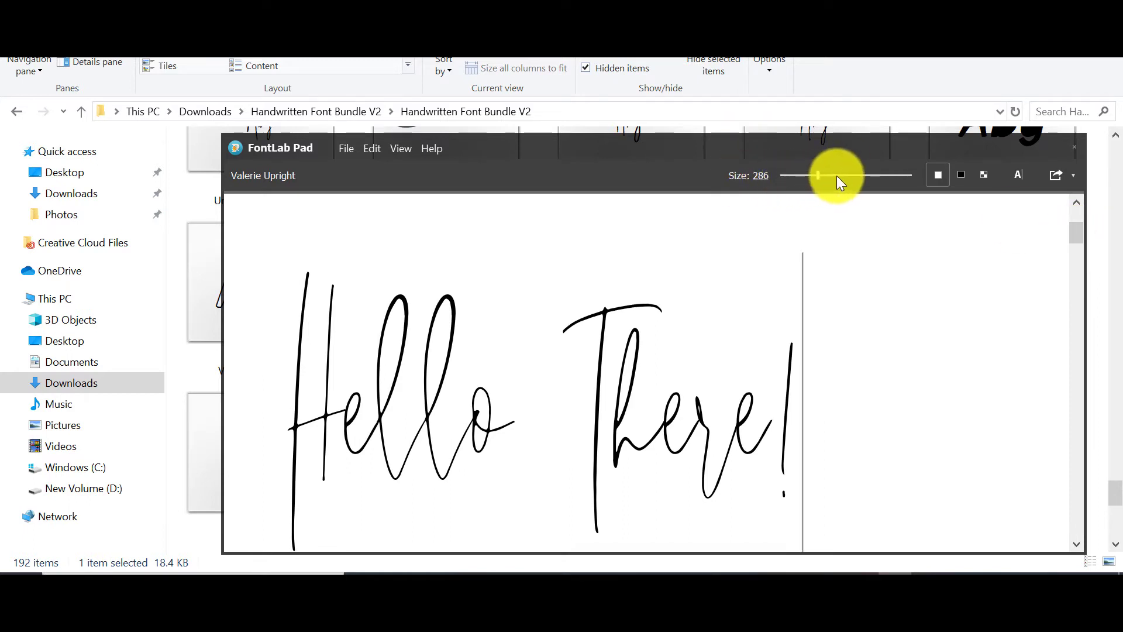
Step: Save the lettering in Downloads as an SVG file named "Hello There SVG"
{"action": "left_click", "coordinate": [348, 149]}
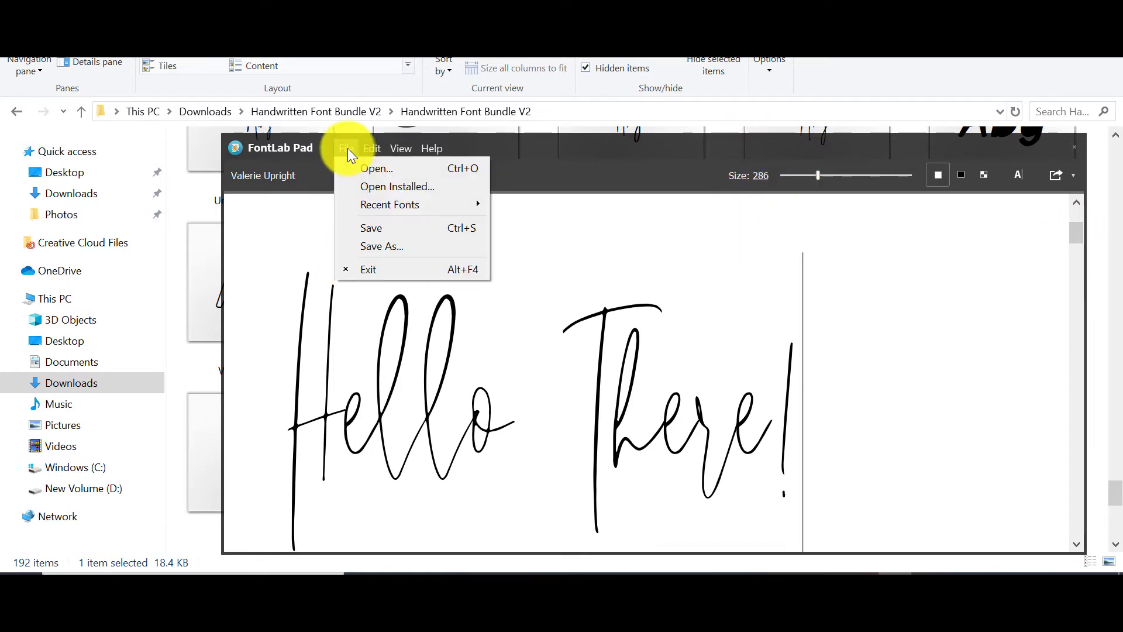
{"action": "left_click", "coordinate": [369, 246]}
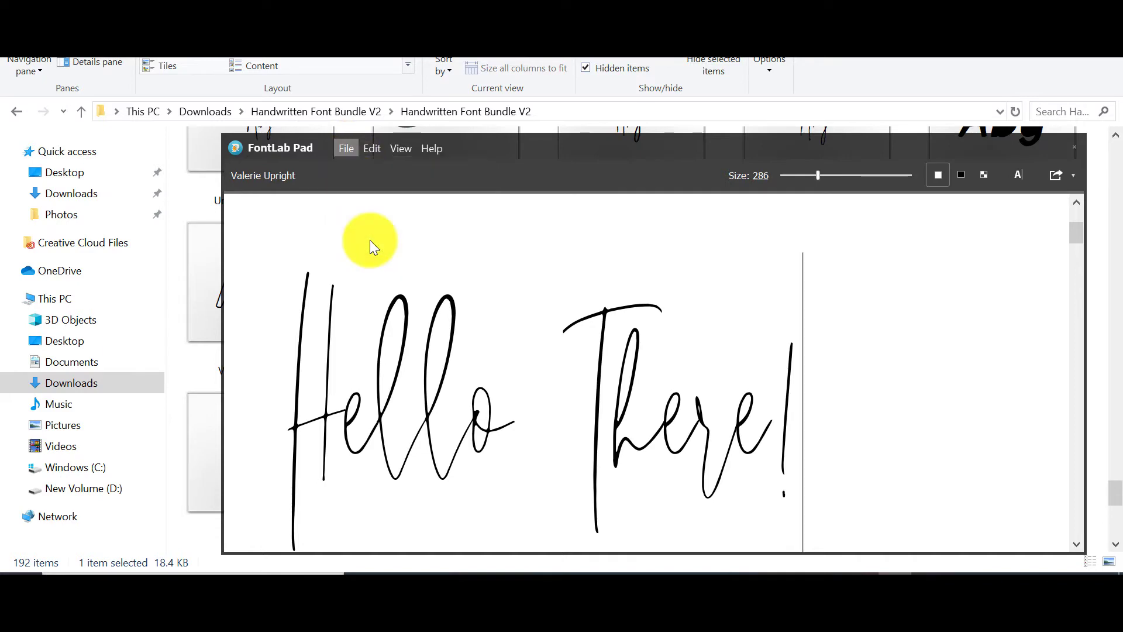
{"action": "type", "text": "Hel"}
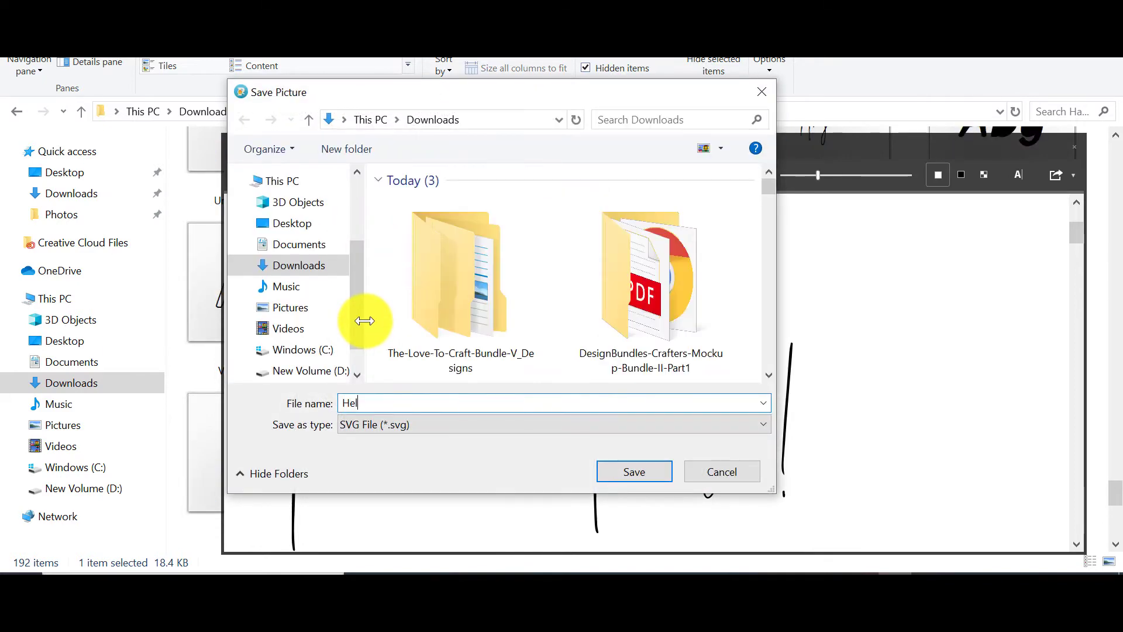
{"action": "type", "text": "lo There SVG"}
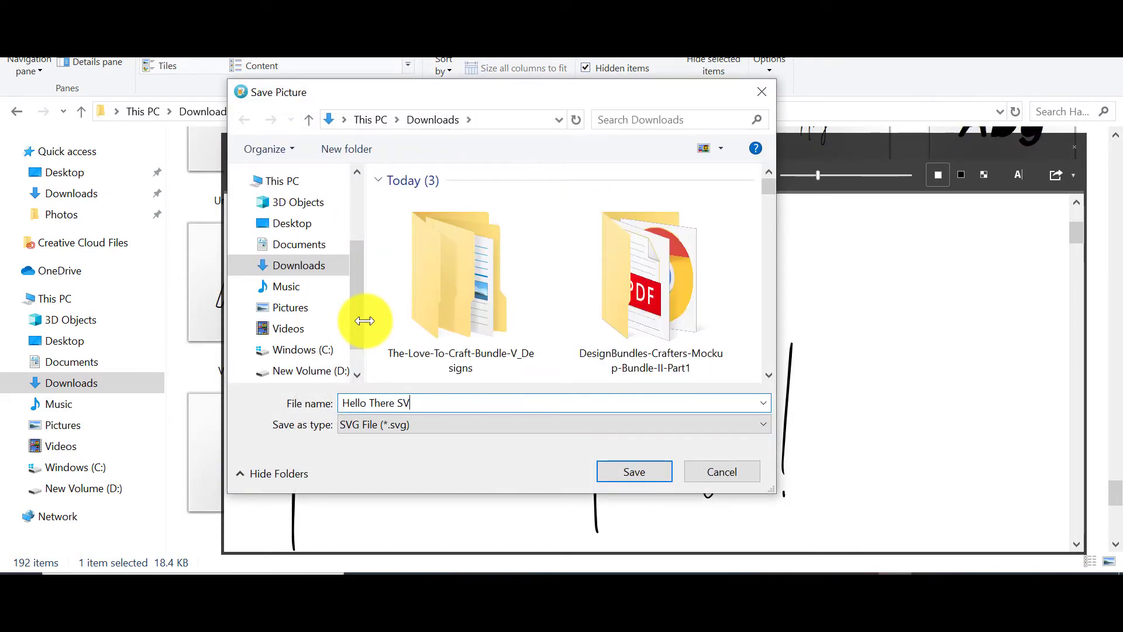
{"action": "left_click", "coordinate": [647, 471]}
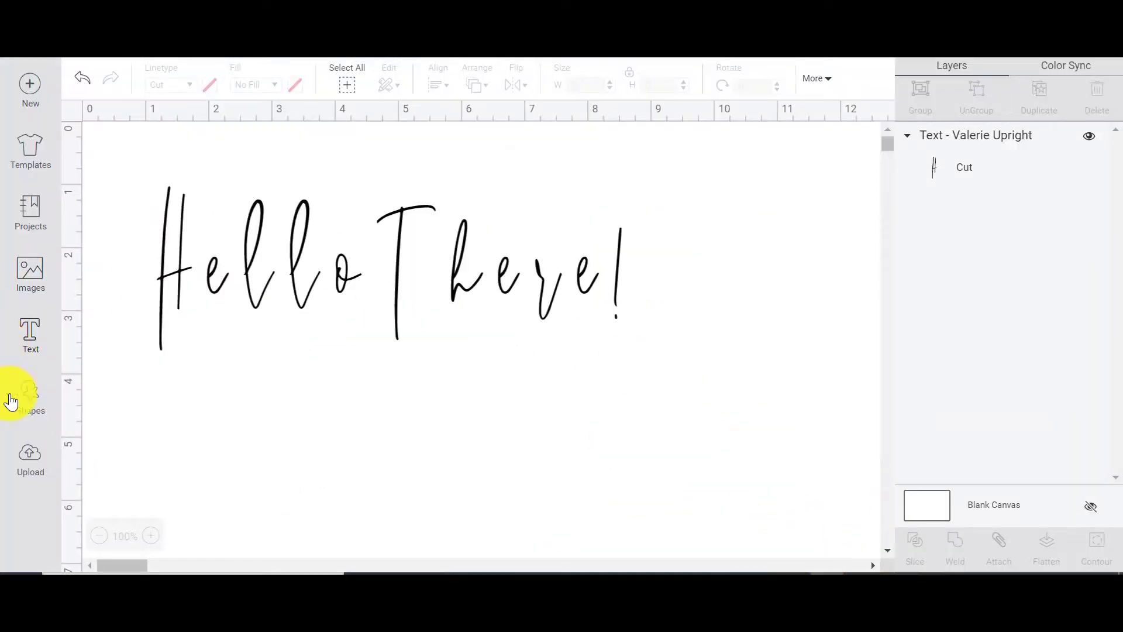
Step: Switch to Cricut Design Space and load the Hello There SVG file from Downloads as an image upload
{"action": "left_click", "coordinate": [26, 458]}
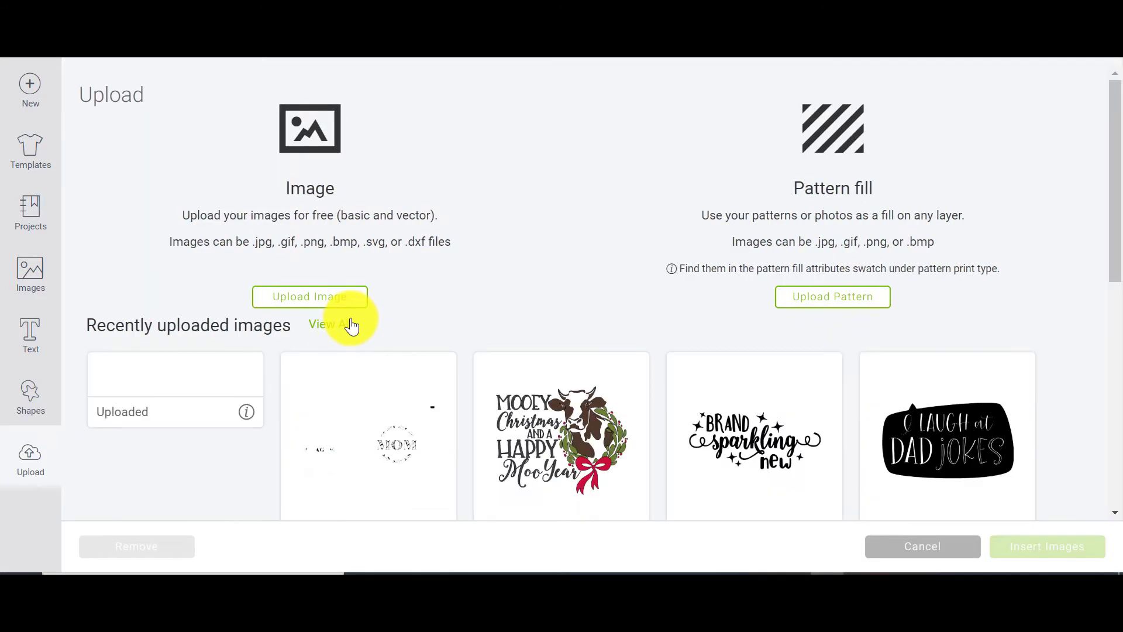
{"action": "left_click", "coordinate": [281, 303]}
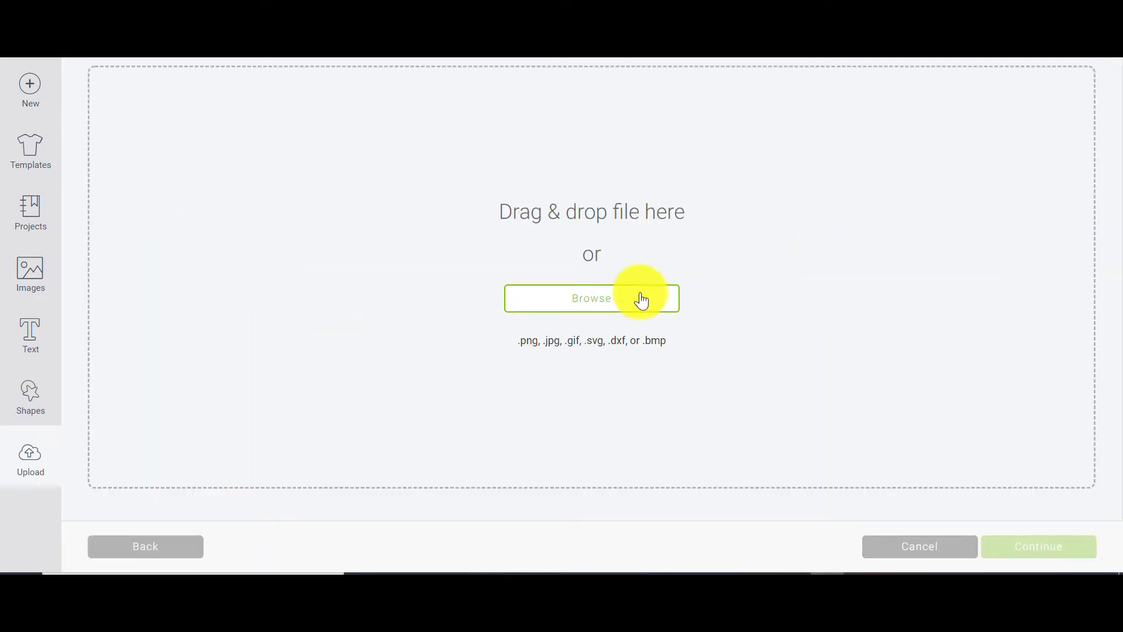
{"action": "left_click", "coordinate": [642, 299]}
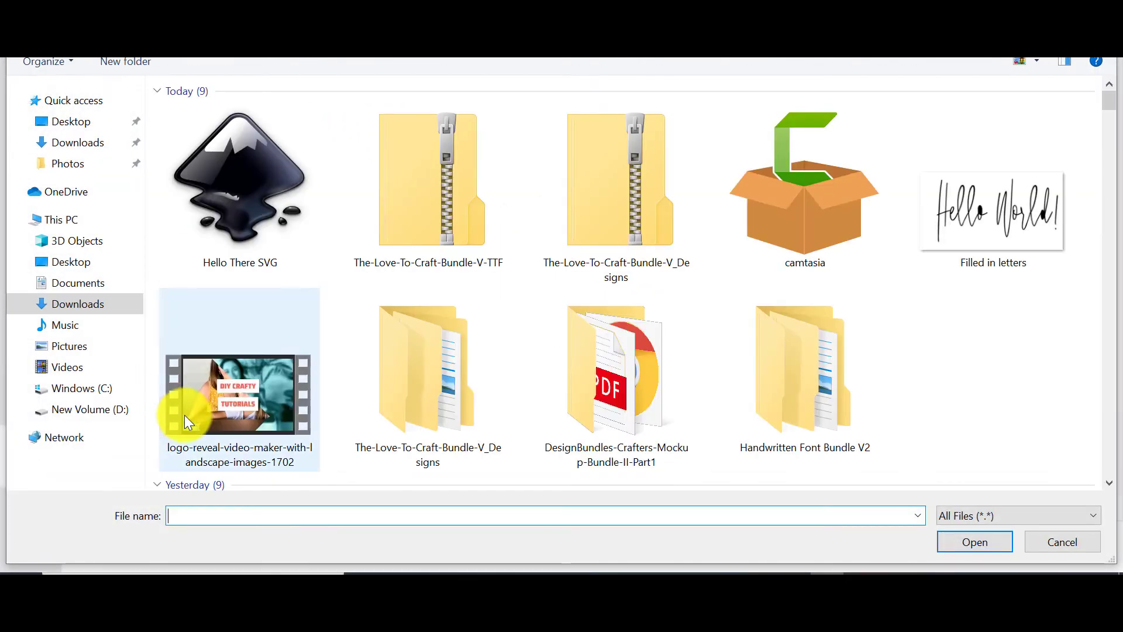
{"action": "left_click", "coordinate": [259, 193]}
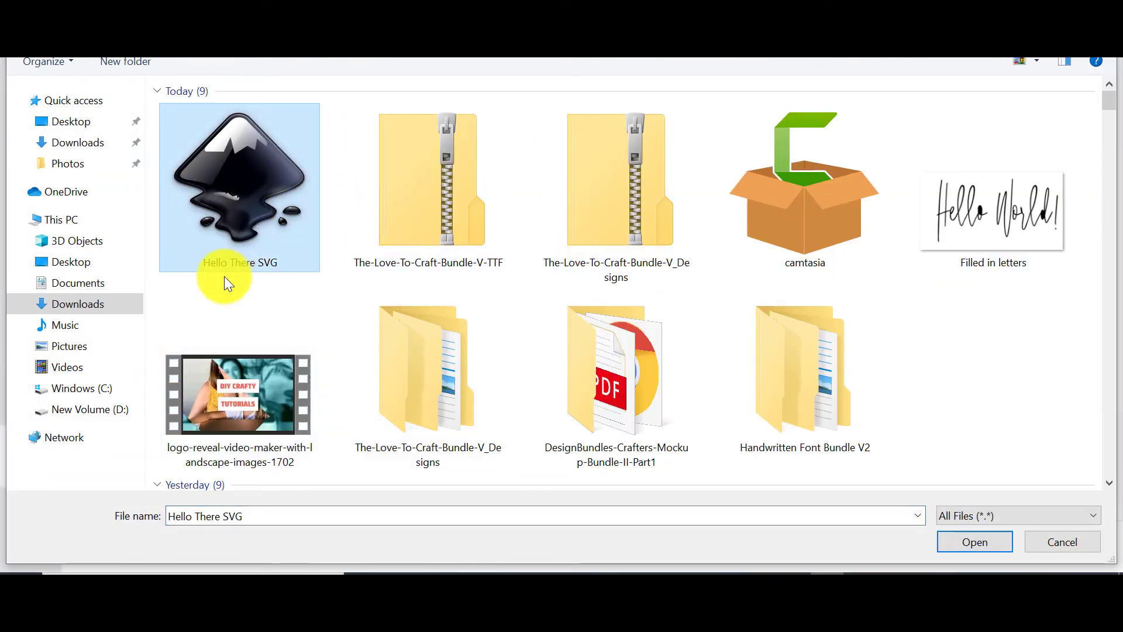
{"action": "left_click", "coordinate": [948, 543]}
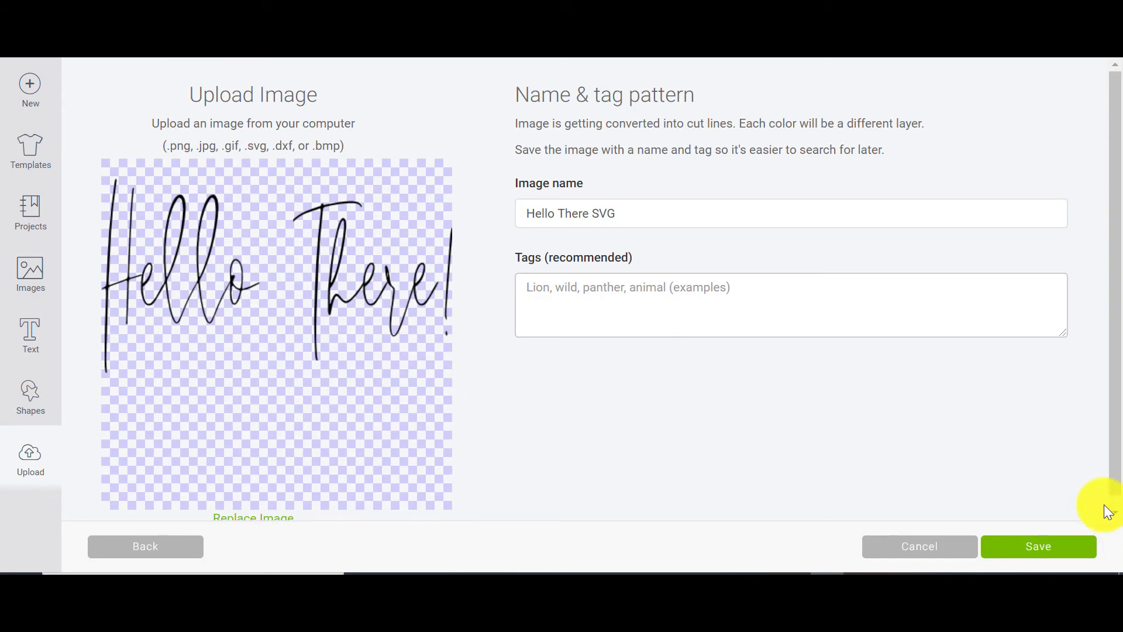
Step: Save the uploaded Hello There SVG image and insert it onto the canvas
{"action": "left_click", "coordinate": [1041, 559]}
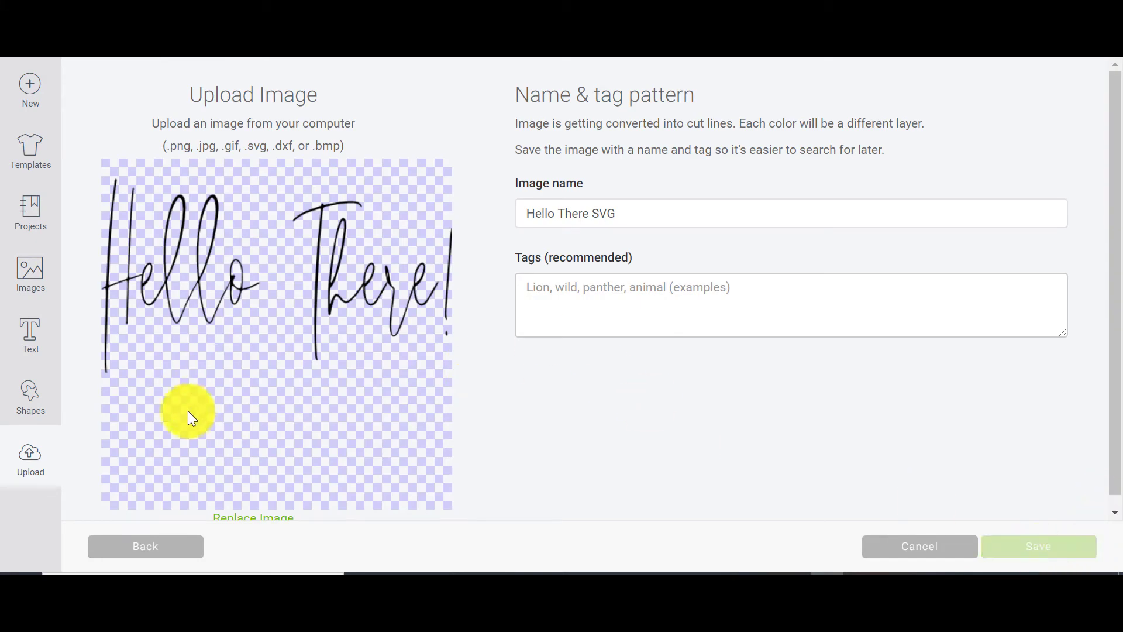
{"action": "left_click", "coordinate": [211, 424]}
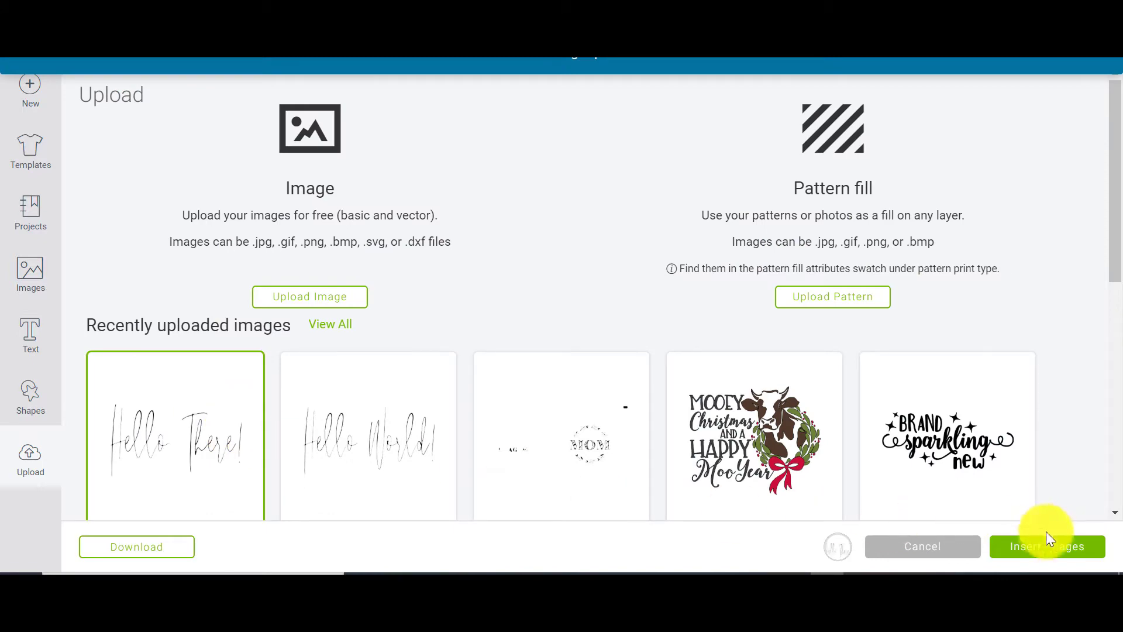
{"action": "left_click", "coordinate": [1047, 546]}
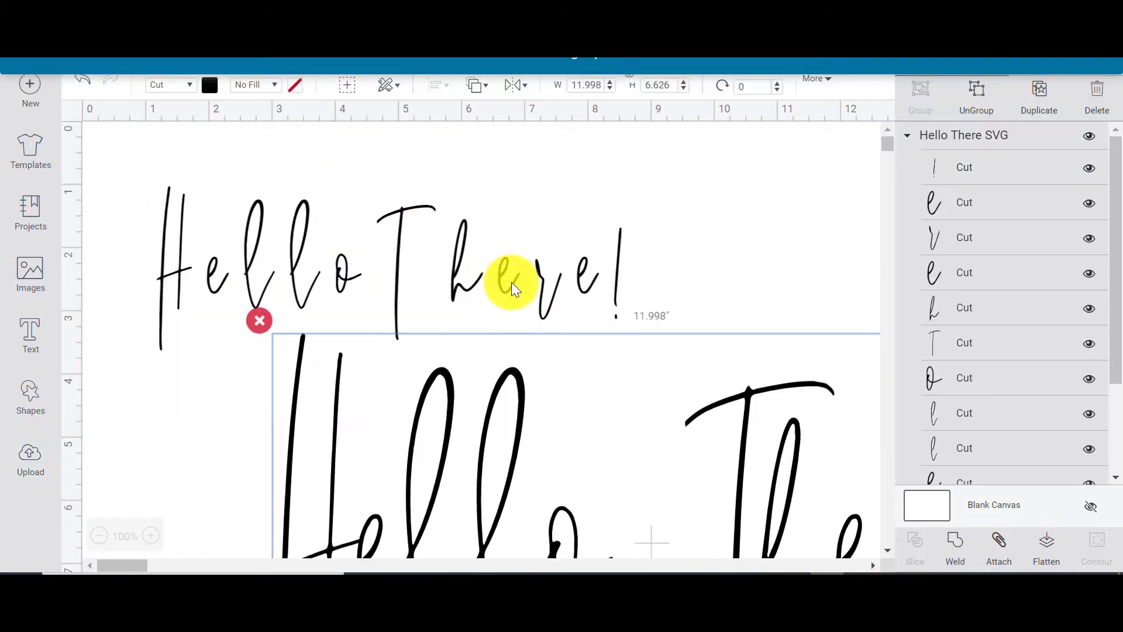
Step: Shrink the inserted Hello There SVG to about 5.6 in wide and place it beneath the original text
{"action": "left_click_drag", "start_coordinate": [732, 426], "coordinate": [544, 418]}
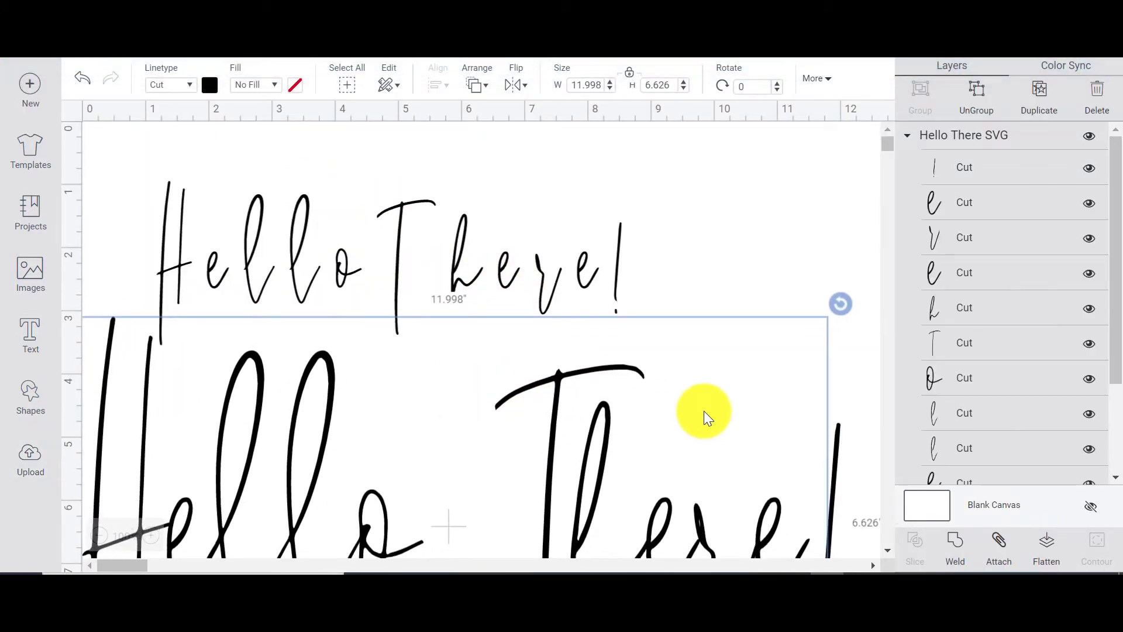
{"action": "scroll", "coordinate": [704, 410], "scroll_direction": "down", "scroll_amount": 5}
{"action": "left_click_drag", "start_coordinate": [854, 490], "coordinate": [449, 266]}
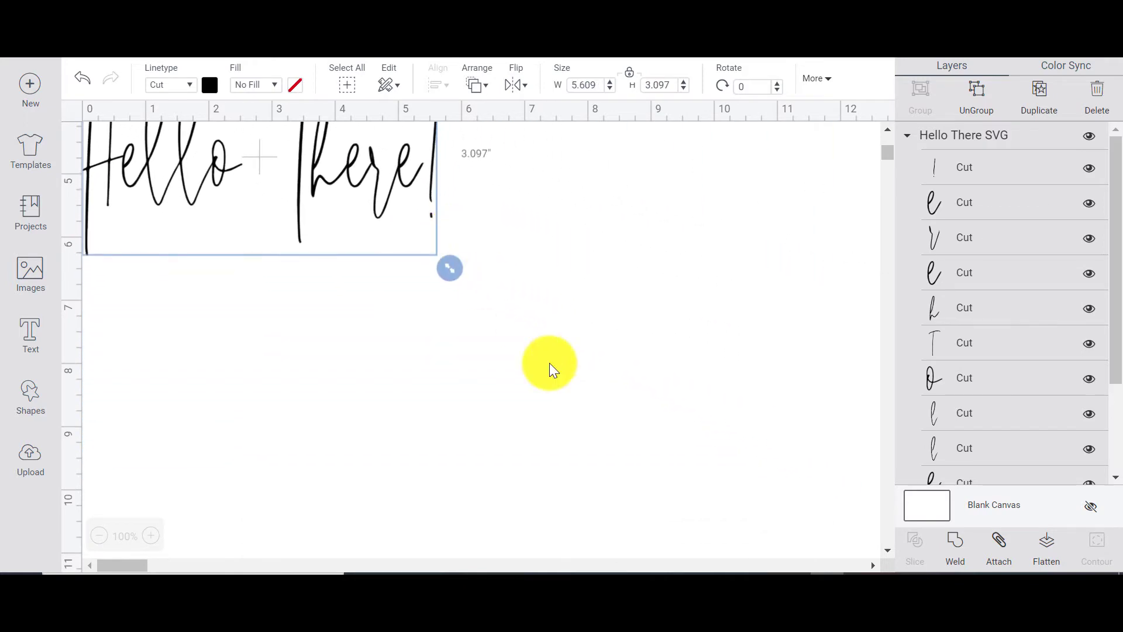
{"action": "scroll", "coordinate": [574, 435], "scroll_direction": "up", "scroll_amount": 5}
{"action": "left_click_drag", "start_coordinate": [381, 431], "coordinate": [437, 478]}
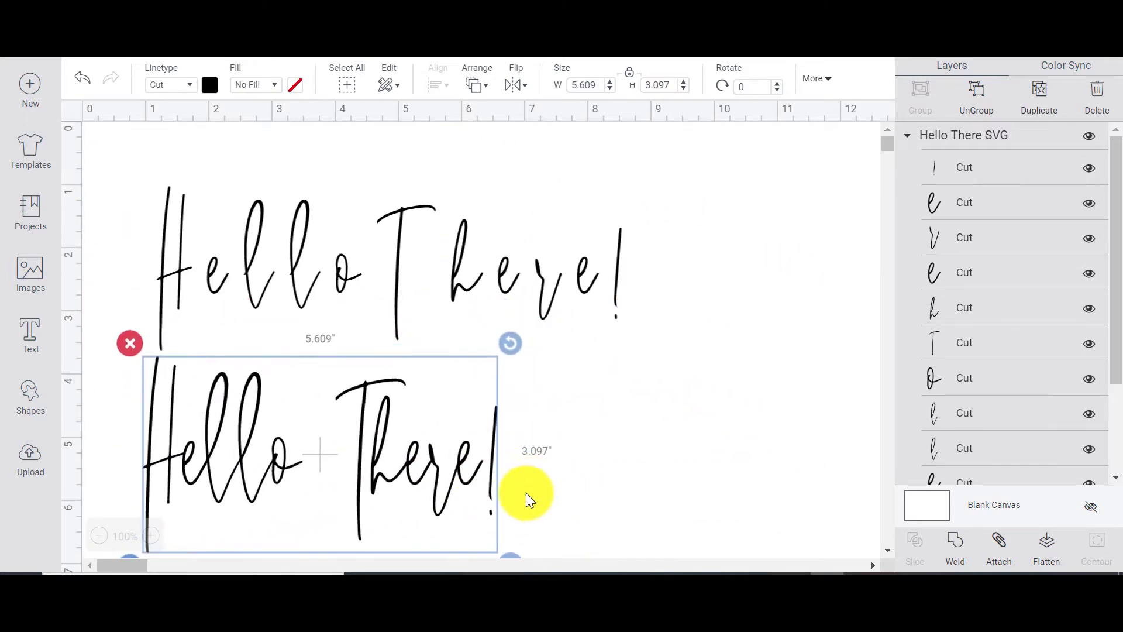
Step: Scale the original text down to roughly the SVG's width and align the SVG closely beneath it
{"action": "left_click", "coordinate": [546, 280]}
{"action": "left_click_drag", "start_coordinate": [632, 368], "coordinate": [527, 327]}
{"action": "left_click", "coordinate": [557, 442]}
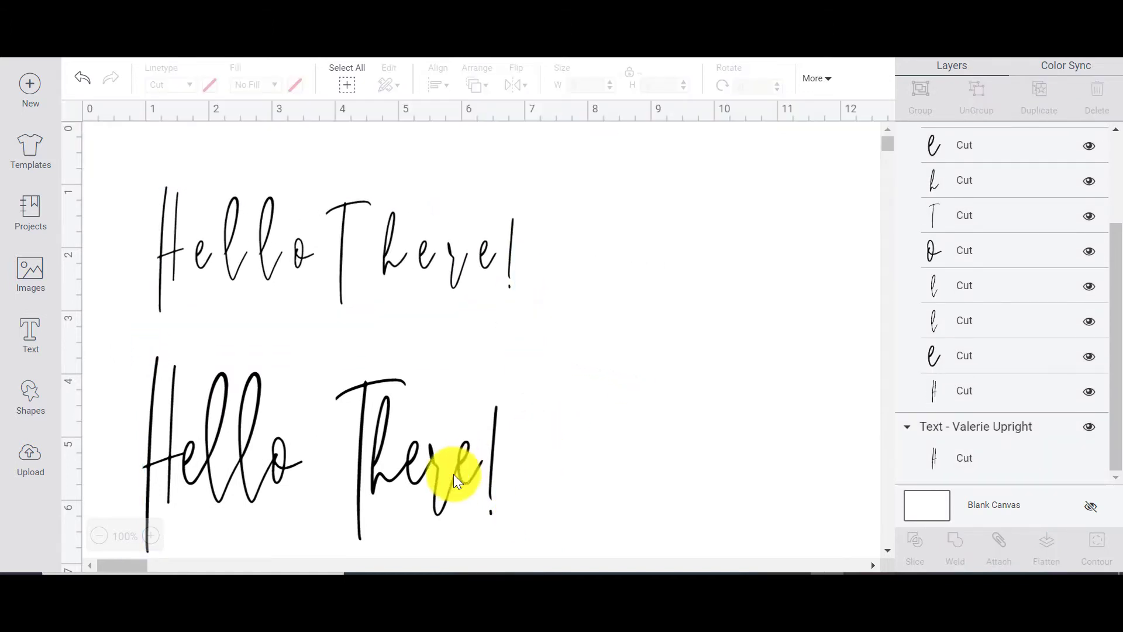
{"action": "mouse_move", "coordinate": [453, 473]}
{"action": "left_mouse_down"}
{"action": "mouse_move", "coordinate": [458, 453]}
{"action": "mouse_move", "coordinate": [447, 455]}
{"action": "left_mouse_up"}
{"action": "left_click", "coordinate": [642, 435]}
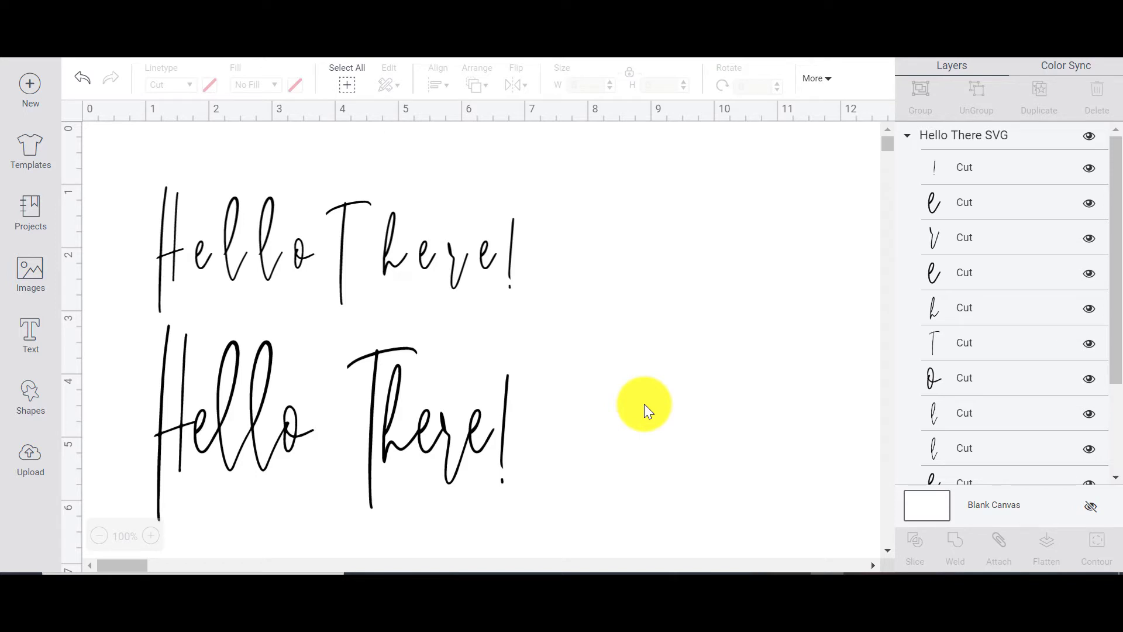
Step: Ungroup the Hello There SVG and select the separate letters r, e and h in "There" individually
{"action": "left_click", "coordinate": [471, 448]}
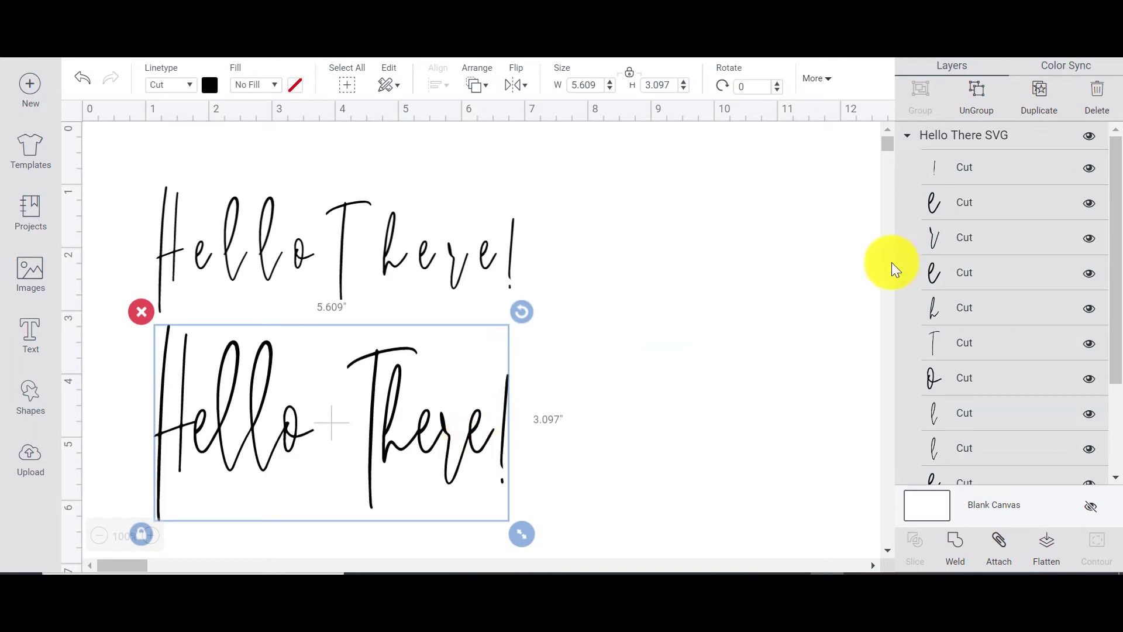
{"action": "left_click", "coordinate": [980, 99]}
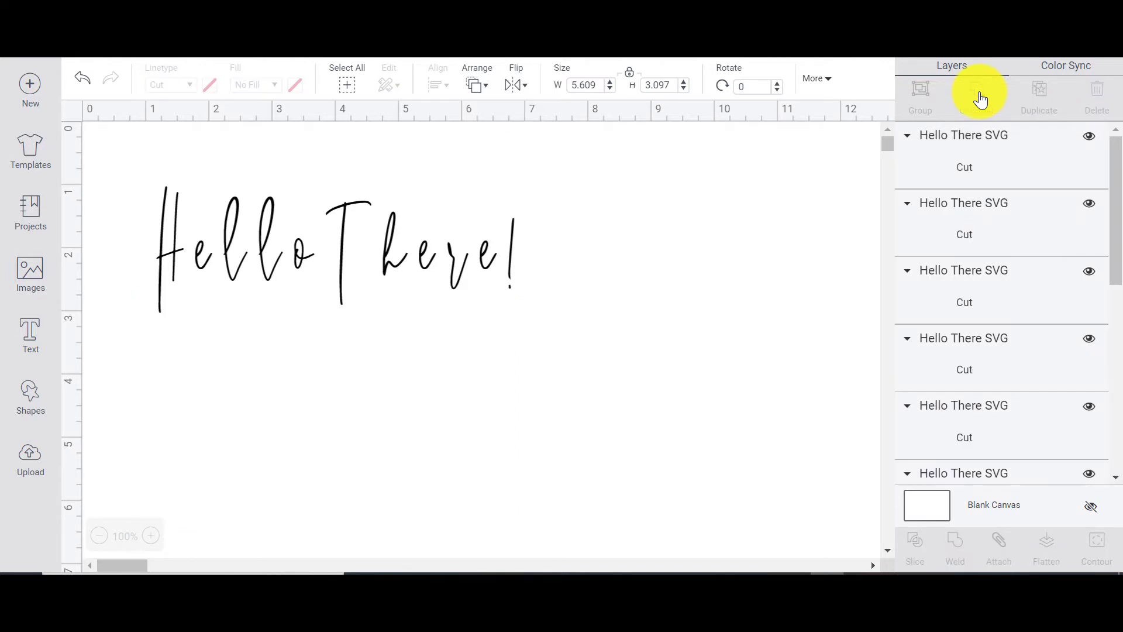
{"action": "left_click", "coordinate": [455, 447]}
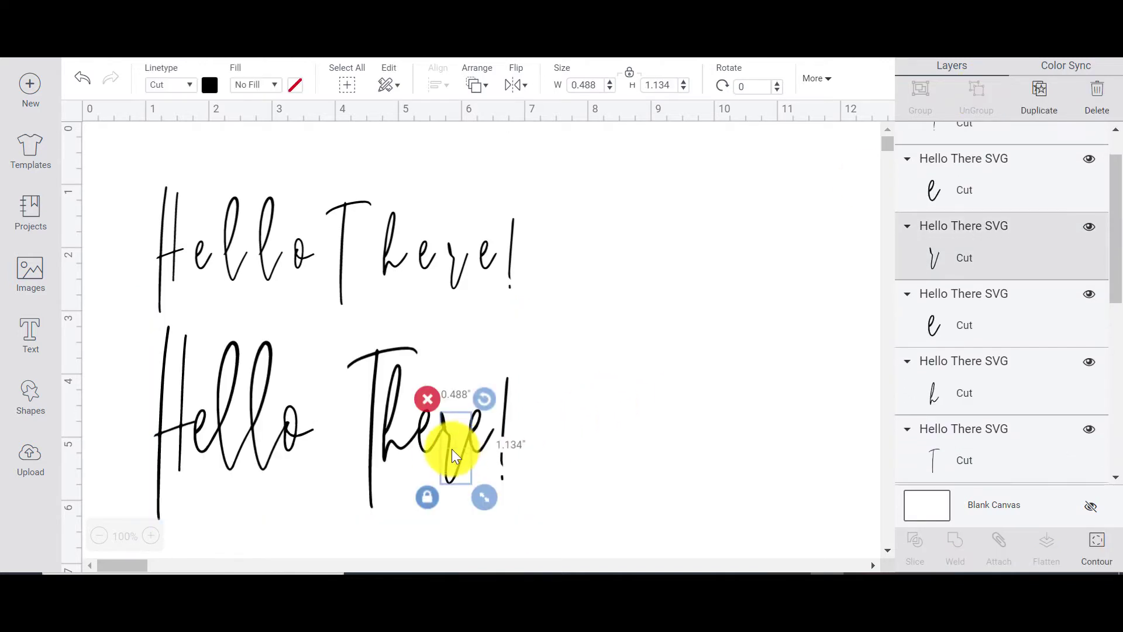
{"action": "left_click", "coordinate": [431, 439]}
{"action": "left_click", "coordinate": [386, 442]}
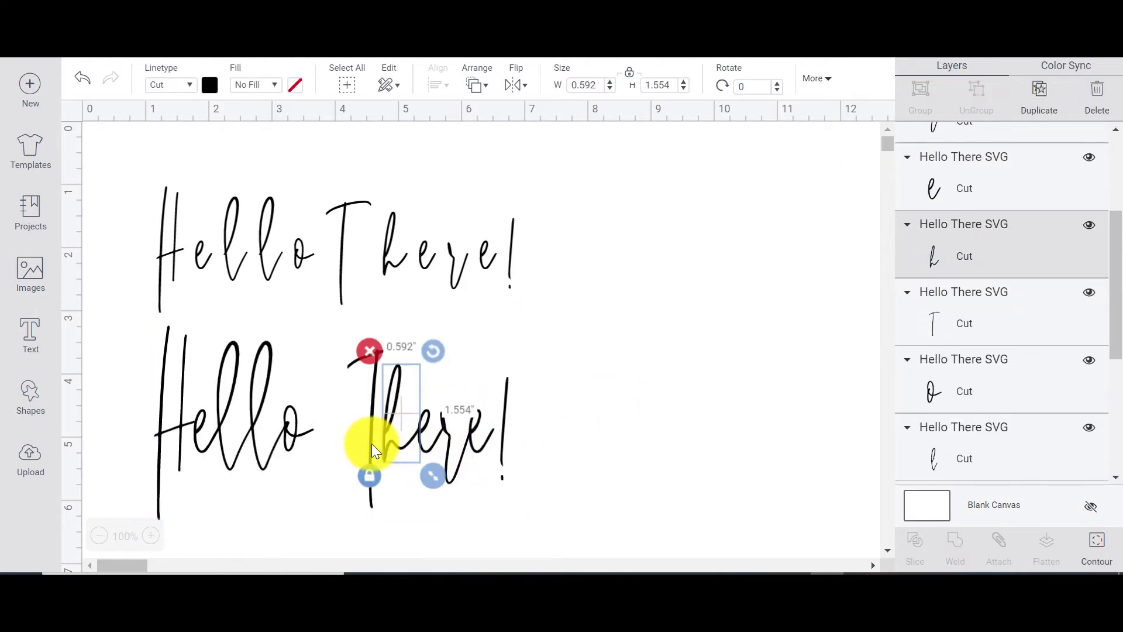
Step: Select the T of the ungrouped SVG "There!" on its own, and all letters of that word together
{"action": "left_click", "coordinate": [372, 443]}
{"action": "left_click", "coordinate": [560, 496]}
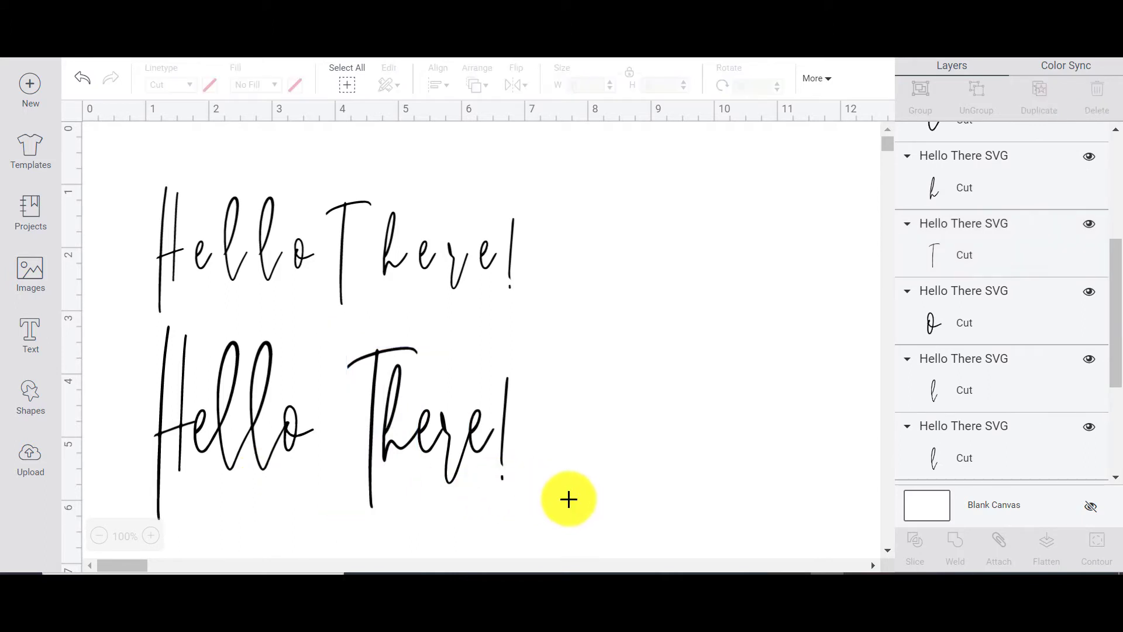
{"action": "left_click_drag", "start_coordinate": [569, 499], "coordinate": [341, 345]}
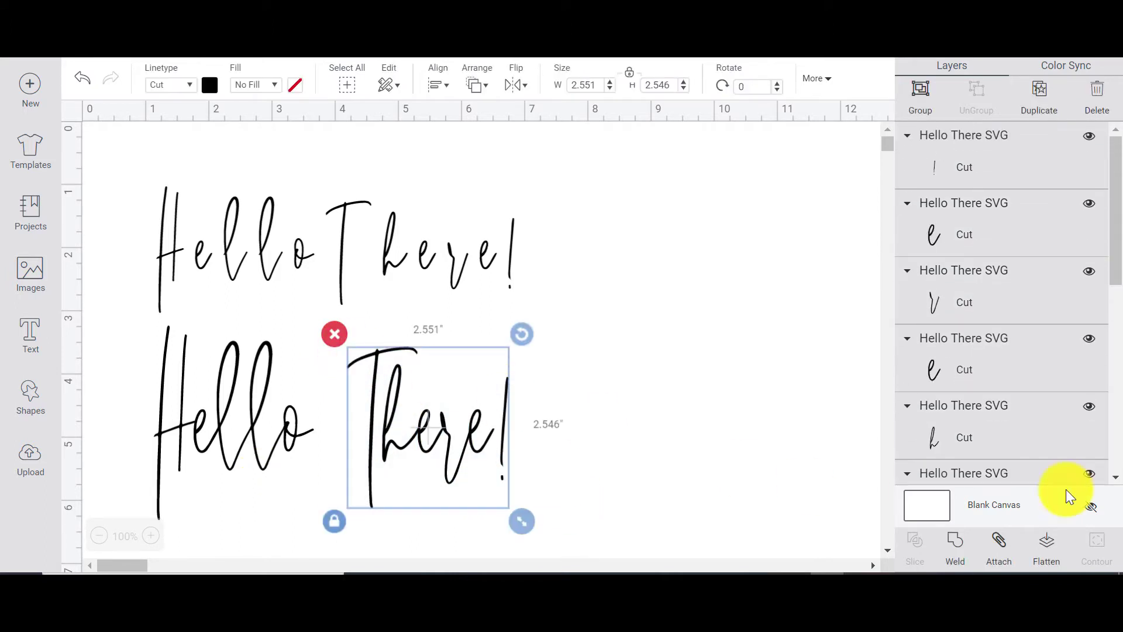
Step: Hide the o, both l's and the e of the SVG "Hello"
{"action": "scroll", "coordinate": [1012, 404], "scroll_direction": "down", "scroll_amount": 5}
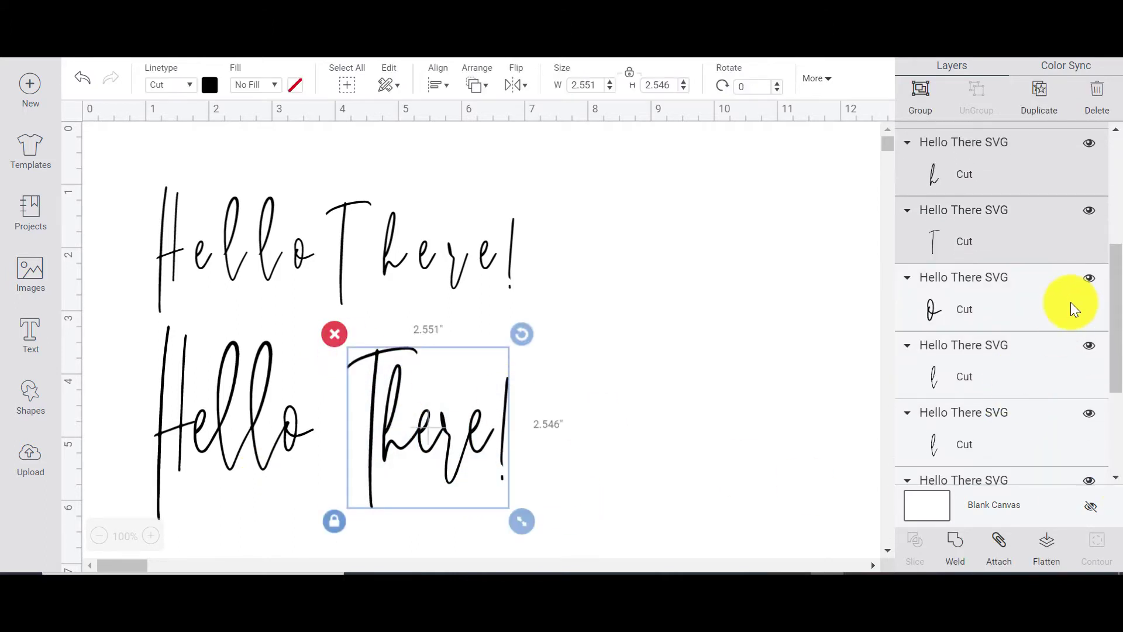
{"action": "left_click", "coordinate": [1089, 278]}
{"action": "left_click", "coordinate": [1088, 346]}
{"action": "left_click", "coordinate": [1089, 414]}
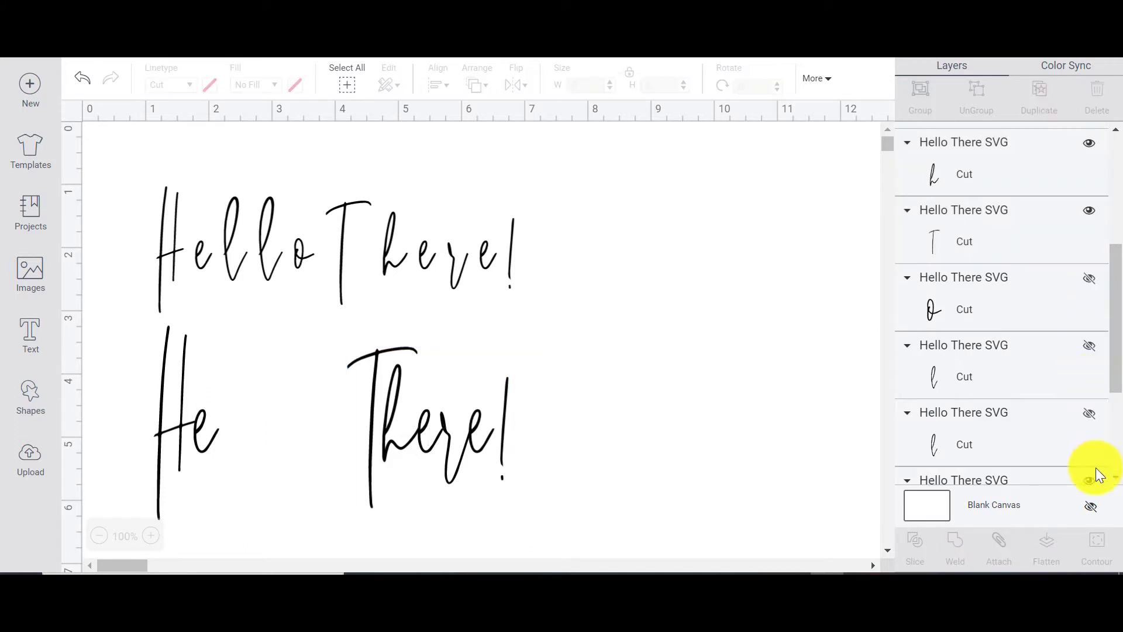
{"action": "left_click", "coordinate": [1089, 480]}
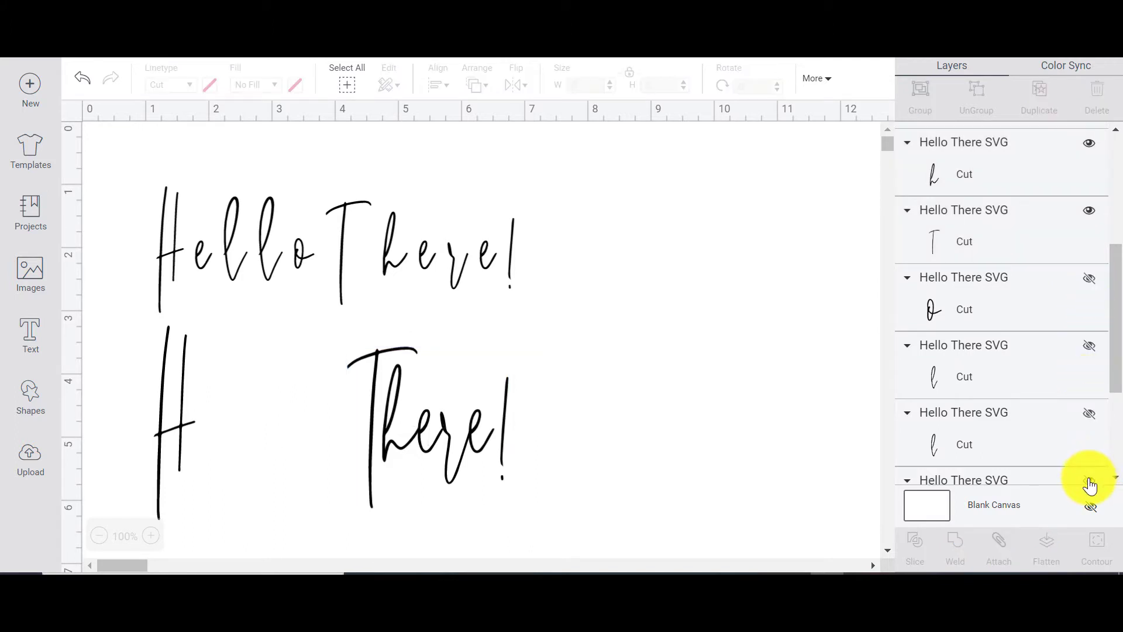
Step: Show the hidden o, both l's and the e of the SVG "Hello" again
{"action": "left_click", "coordinate": [1091, 282]}
{"action": "left_click", "coordinate": [1089, 345]}
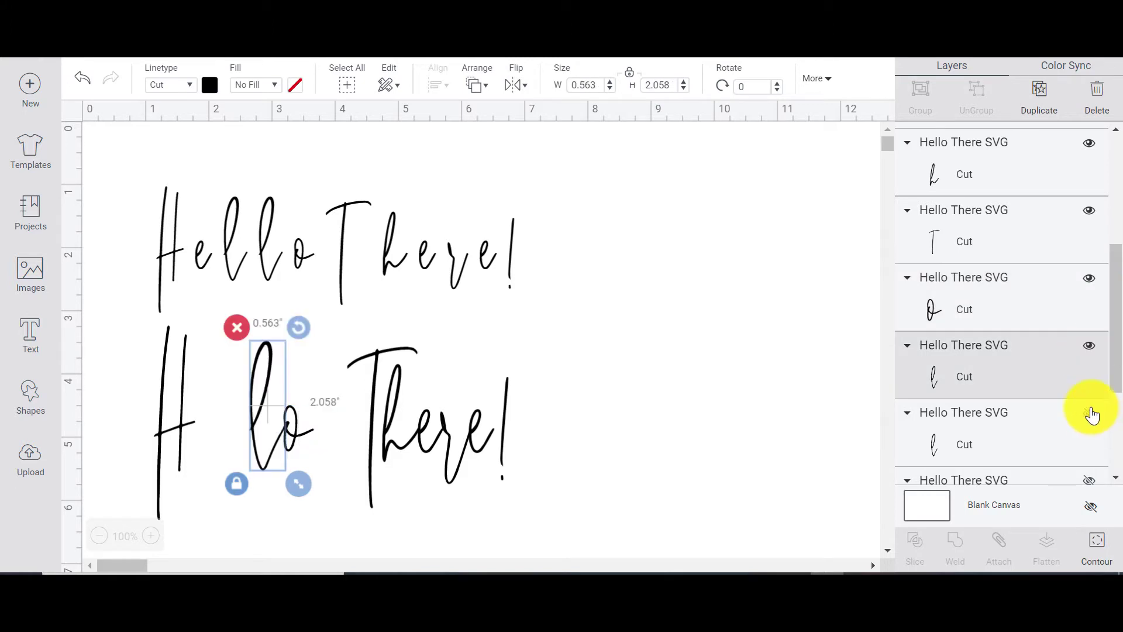
{"action": "left_click", "coordinate": [1089, 414]}
{"action": "left_click", "coordinate": [1088, 480]}
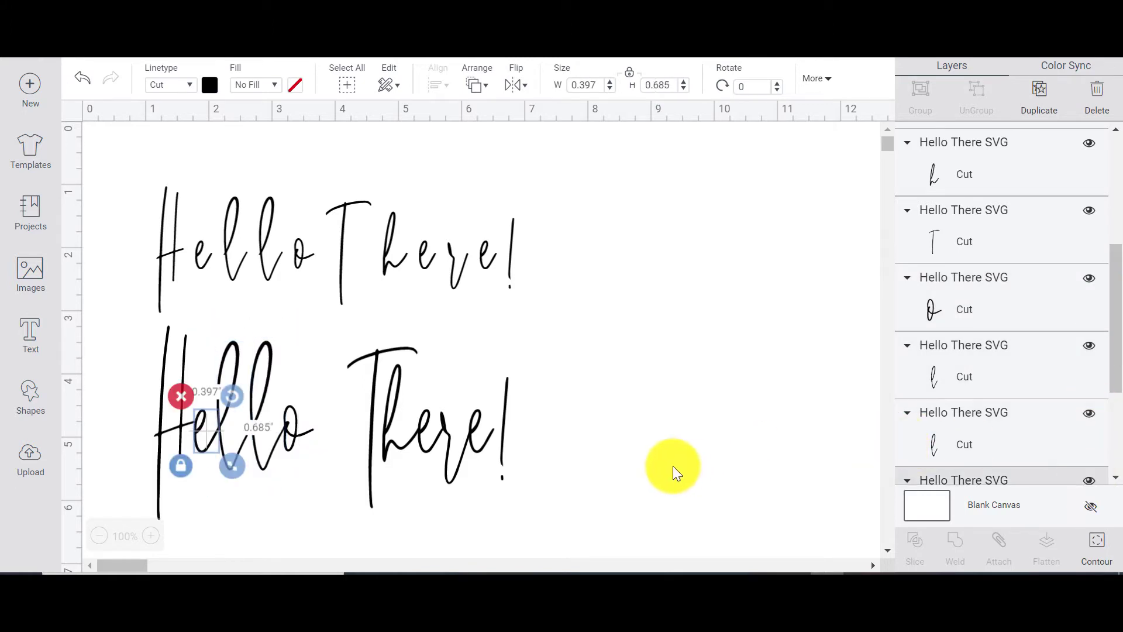
Step: Select all the separate Hello There SVG letters and group them into one object
{"action": "left_click", "coordinate": [673, 467]}
{"action": "left_click_drag", "start_coordinate": [660, 496], "coordinate": [130, 360]}
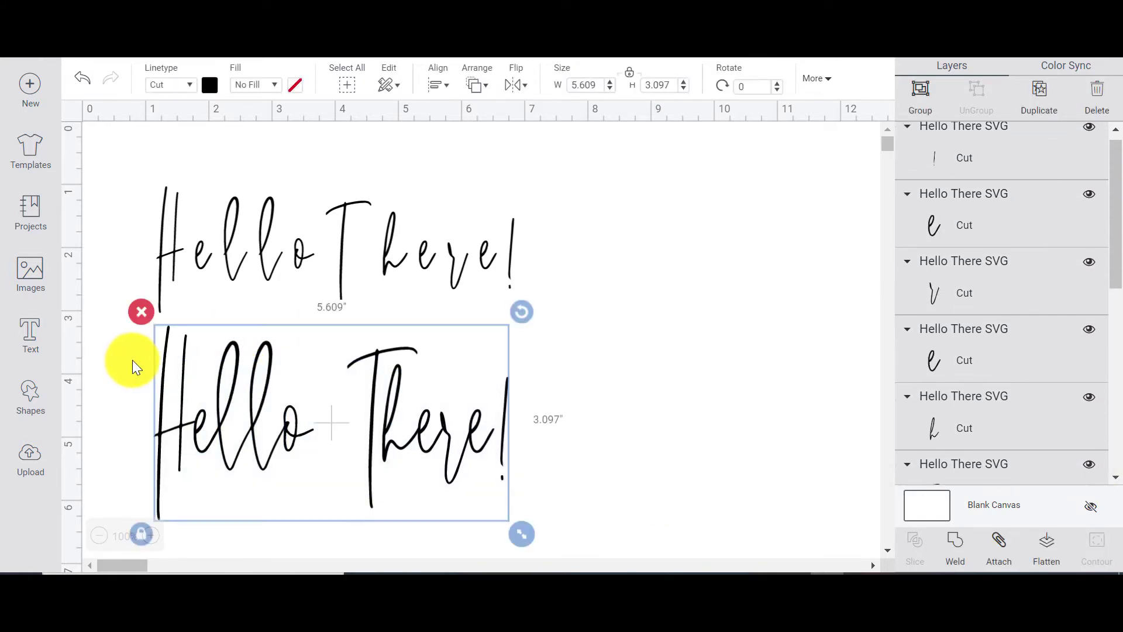
{"action": "left_click", "coordinate": [920, 93]}
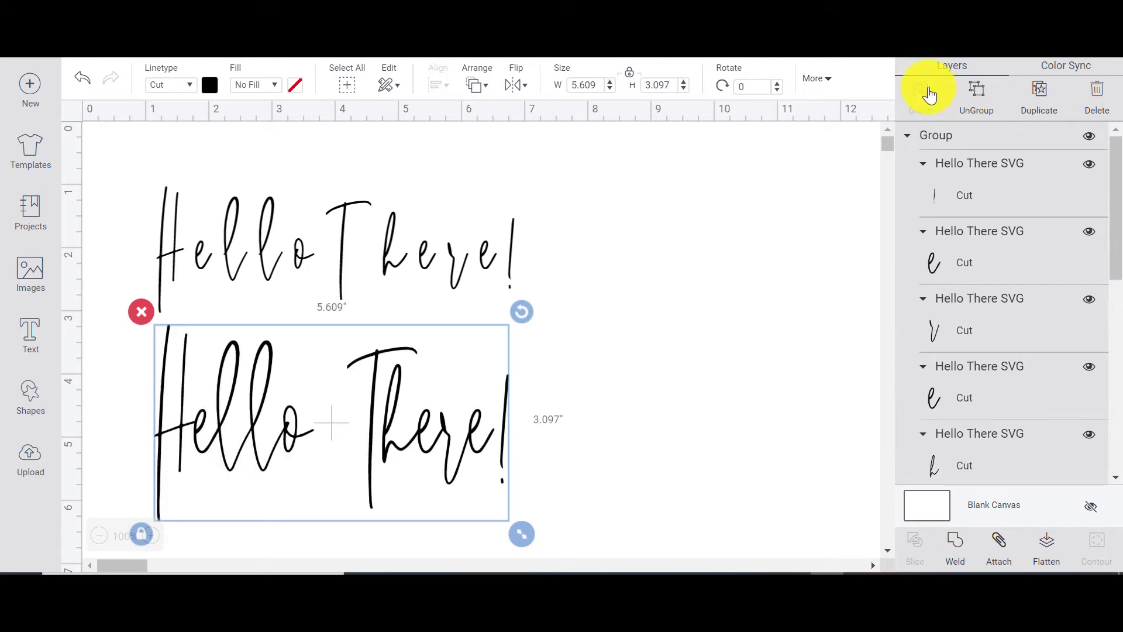
{"action": "left_click", "coordinate": [623, 413]}
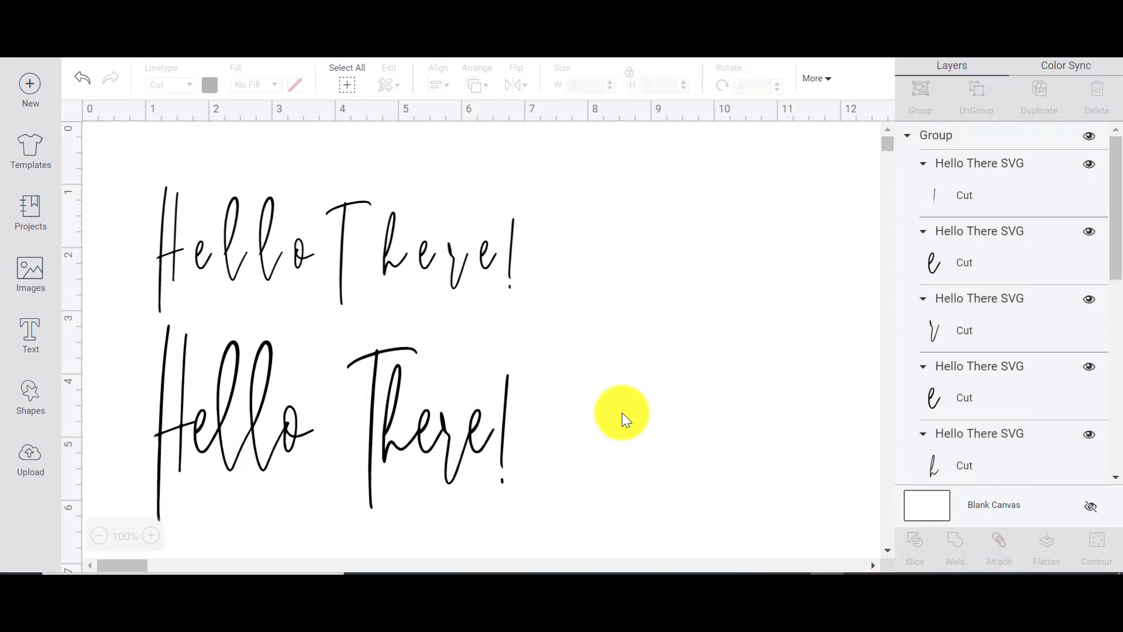
{"action": "left_click", "coordinate": [417, 445]}
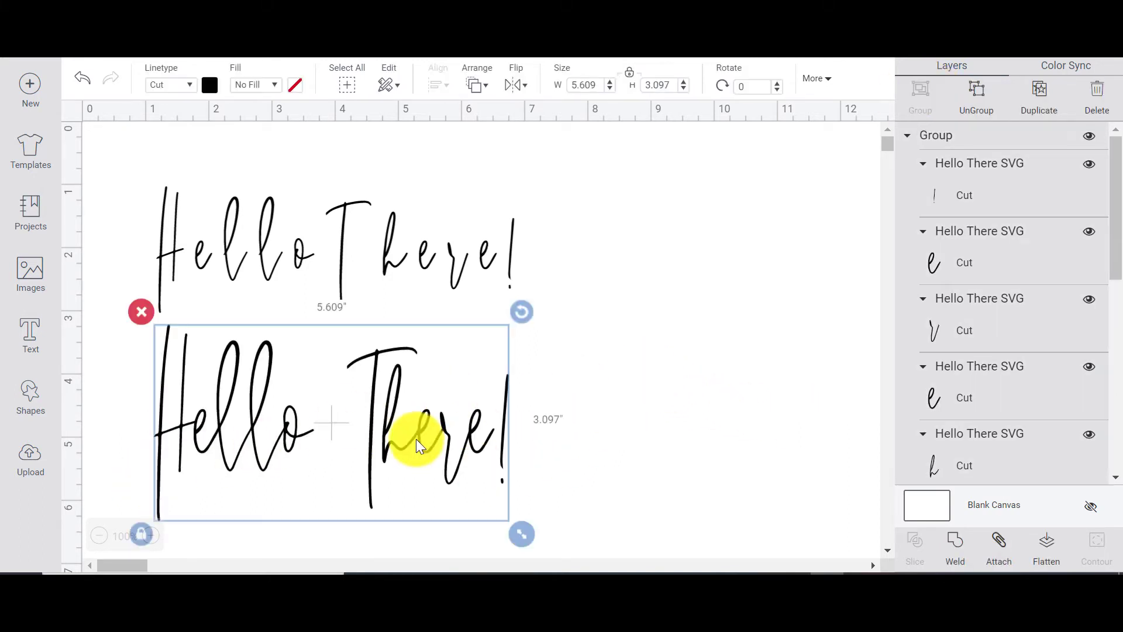
{"action": "left_click", "coordinate": [683, 236]}
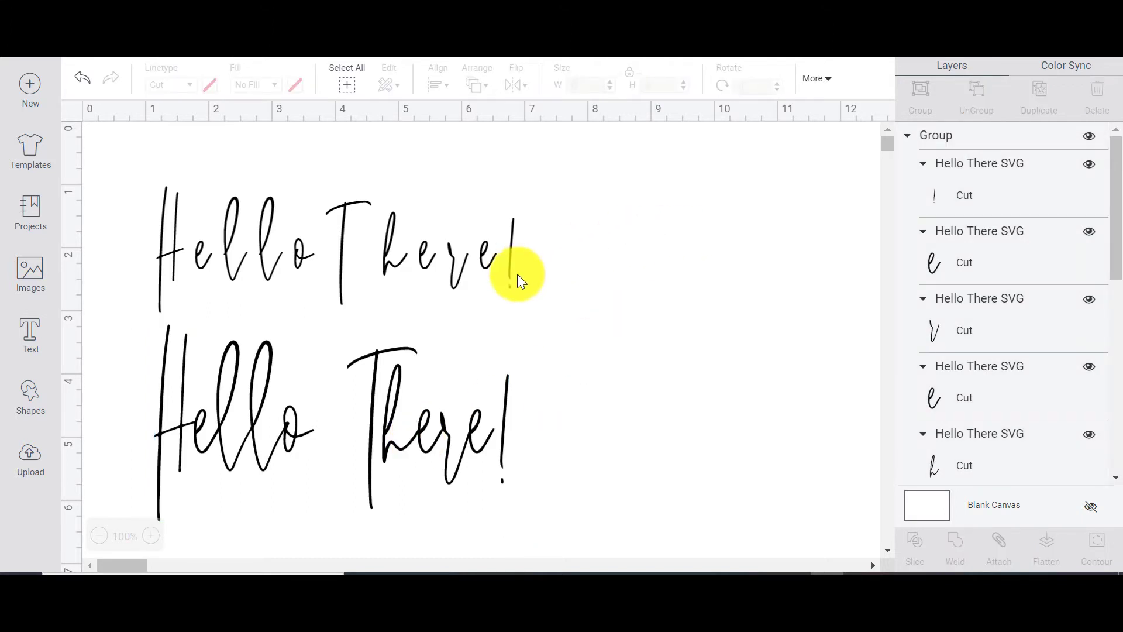
Step: Move the grouped Hello There SVG sideways, well clear of the original Valerie Upright text
{"action": "left_click_drag", "start_coordinate": [553, 302], "coordinate": [96, 201]}
{"action": "left_click", "coordinate": [263, 204]}
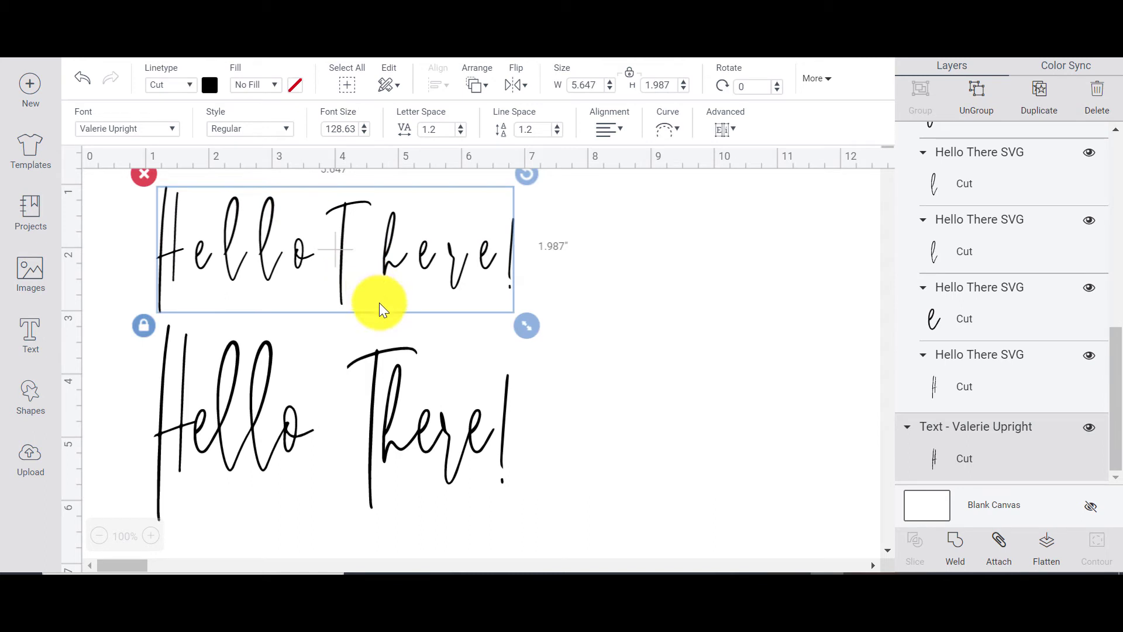
{"action": "left_click_drag", "start_coordinate": [588, 477], "coordinate": [132, 404]}
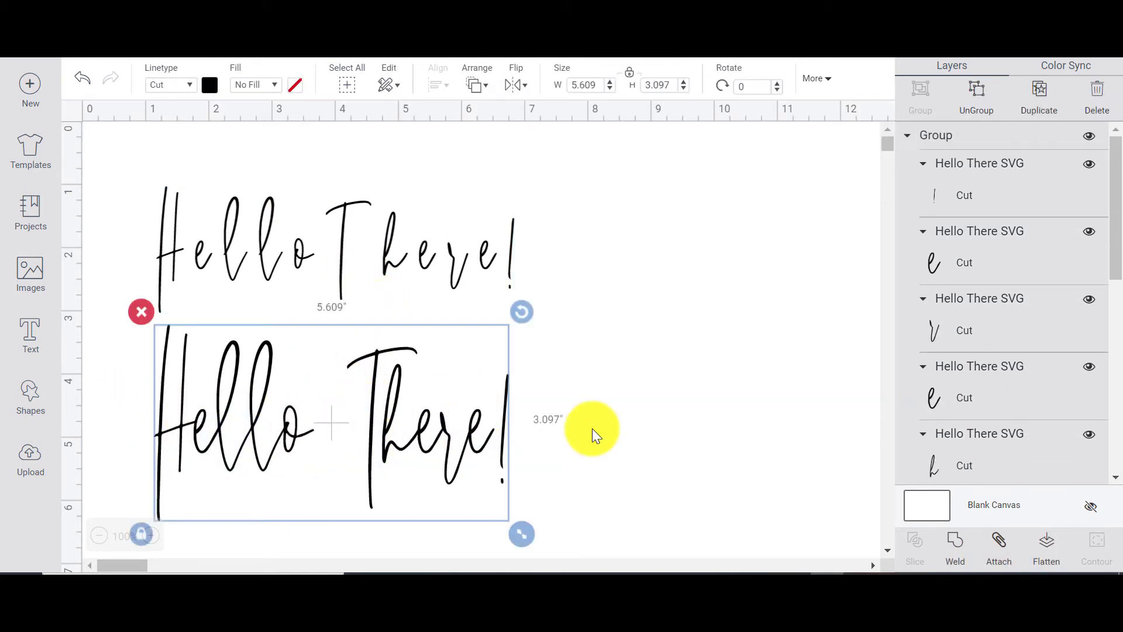
{"action": "left_click_drag", "start_coordinate": [384, 397], "coordinate": [822, 423]}
Step: Shift the original Valerie Upright text slightly down and left, and tighten its letter space to -0.2
{"action": "left_click_drag", "start_coordinate": [568, 272], "coordinate": [56, 169]}
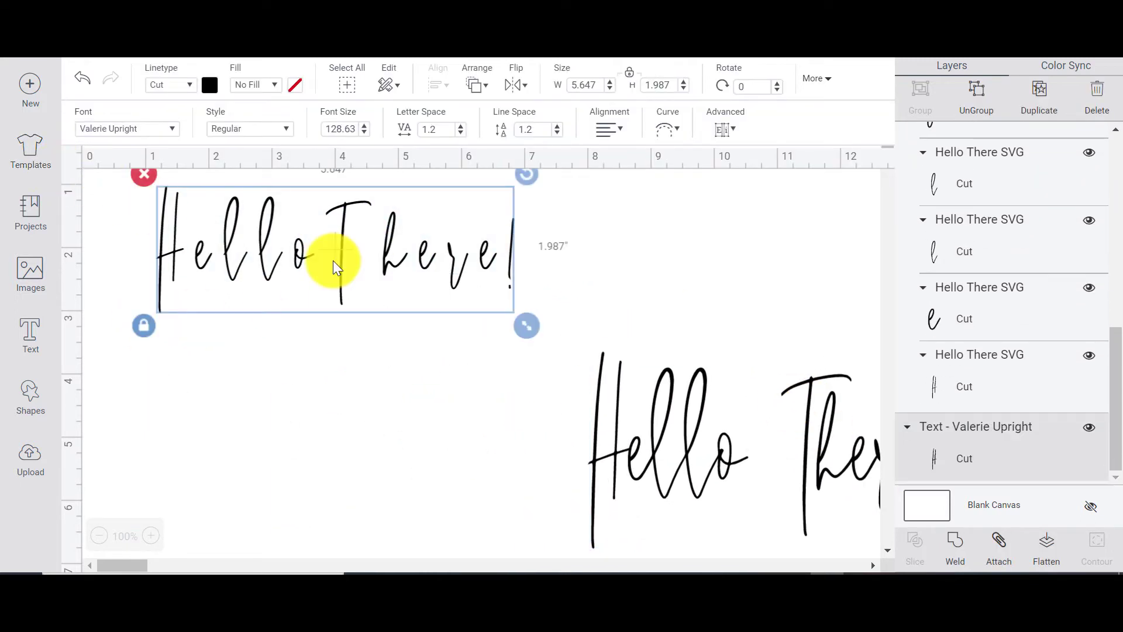
{"action": "left_click_drag", "start_coordinate": [370, 261], "coordinate": [341, 285]}
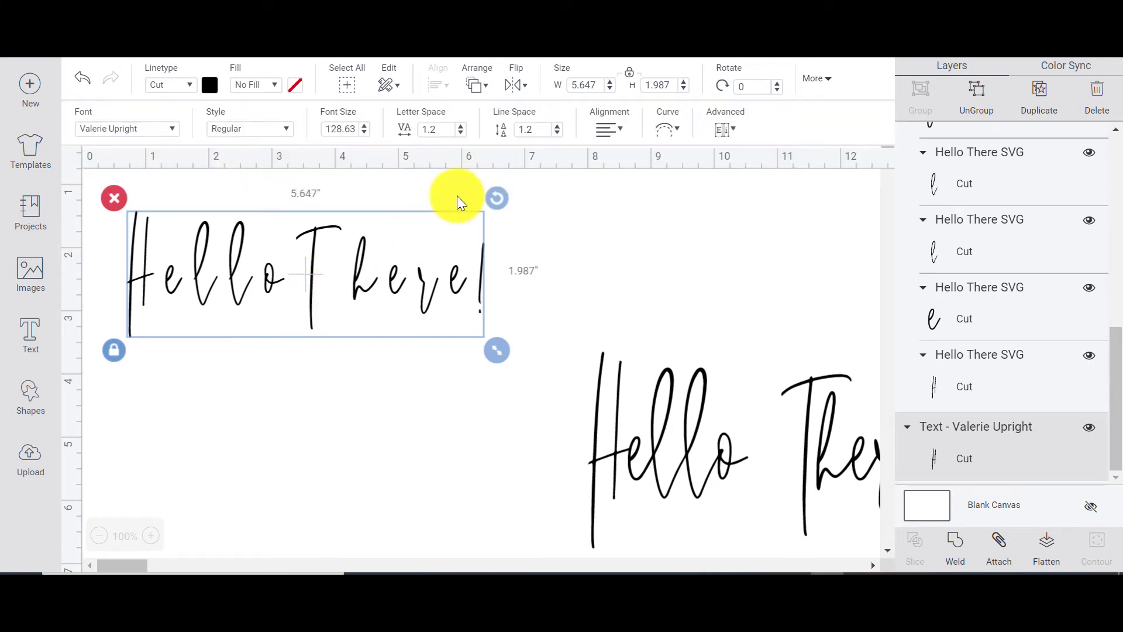
{"action": "left_click", "coordinate": [419, 126]}
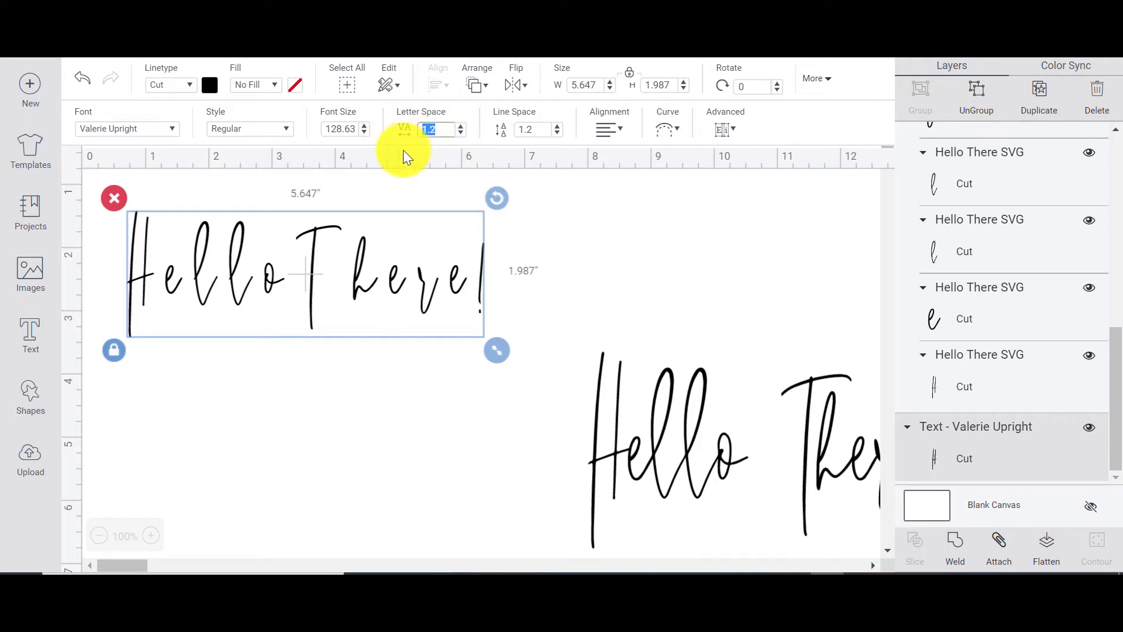
{"action": "key", "text": "Return"}
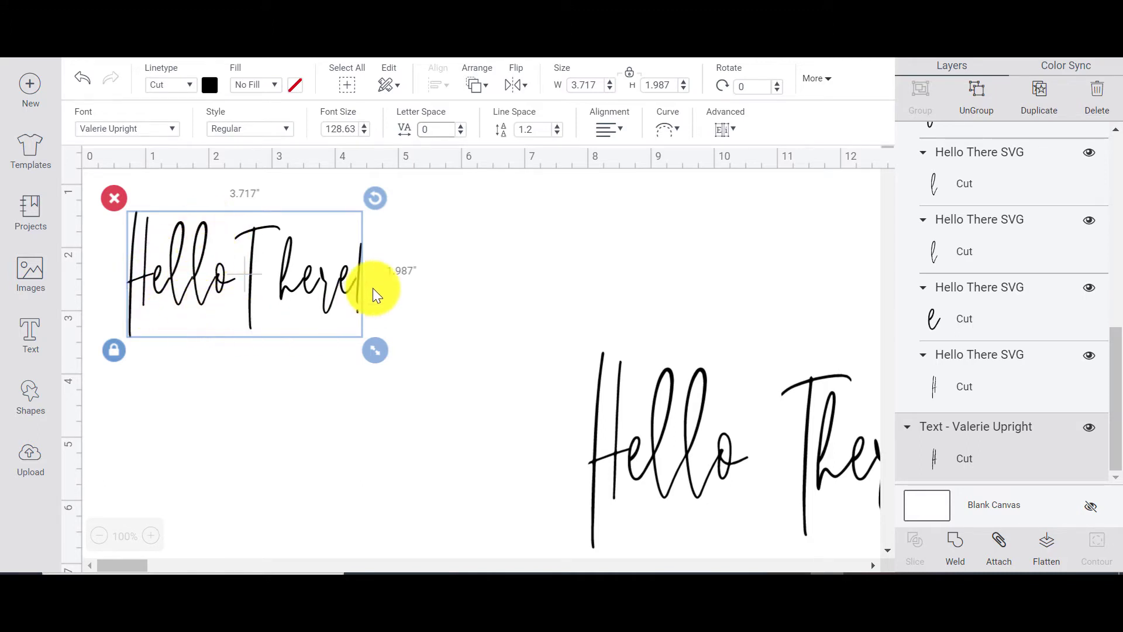
{"action": "left_click", "coordinate": [461, 135]}
{"action": "left_click", "coordinate": [460, 133]}
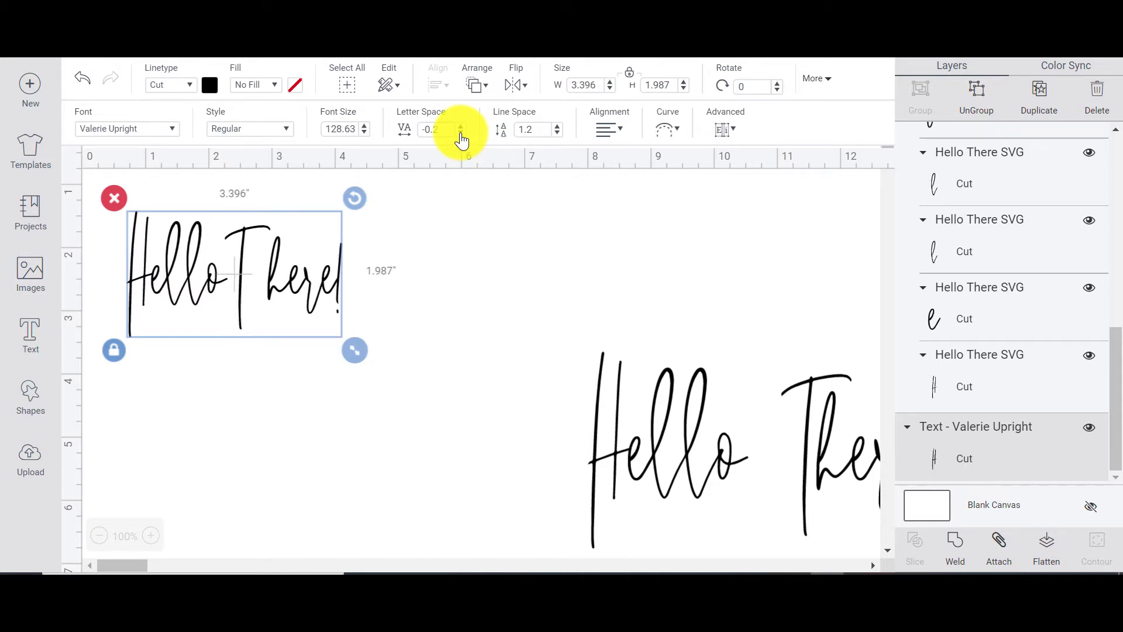
{"action": "left_click", "coordinate": [490, 279]}
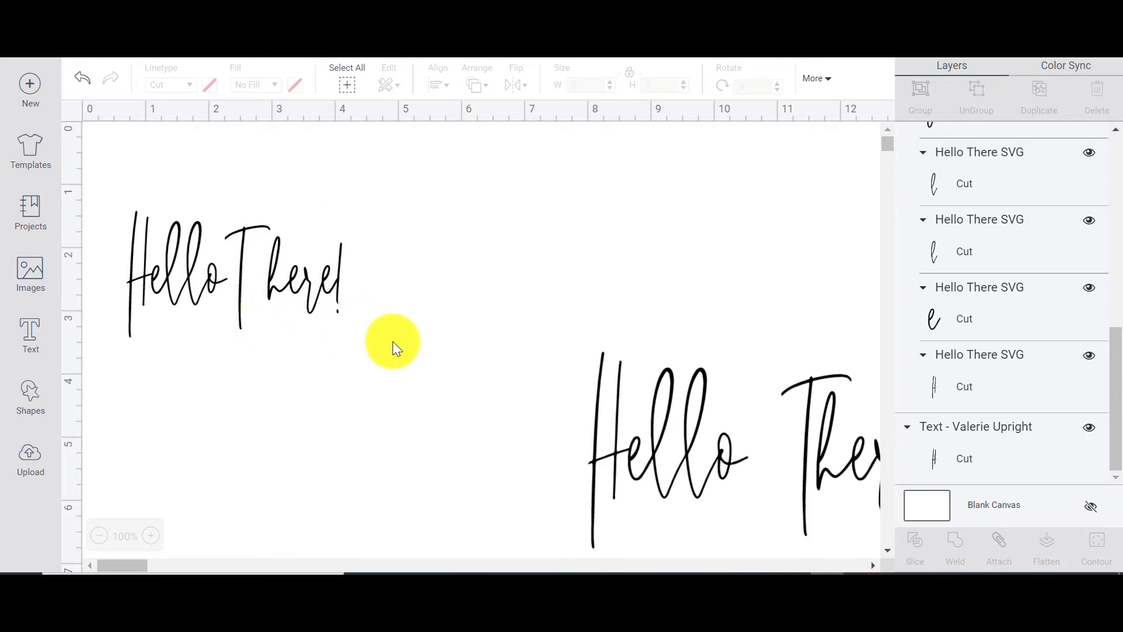
Step: Enlarge the original text to about 4.19 in wide and ungroup it into separate letters
{"action": "left_click_drag", "start_coordinate": [394, 316], "coordinate": [124, 230]}
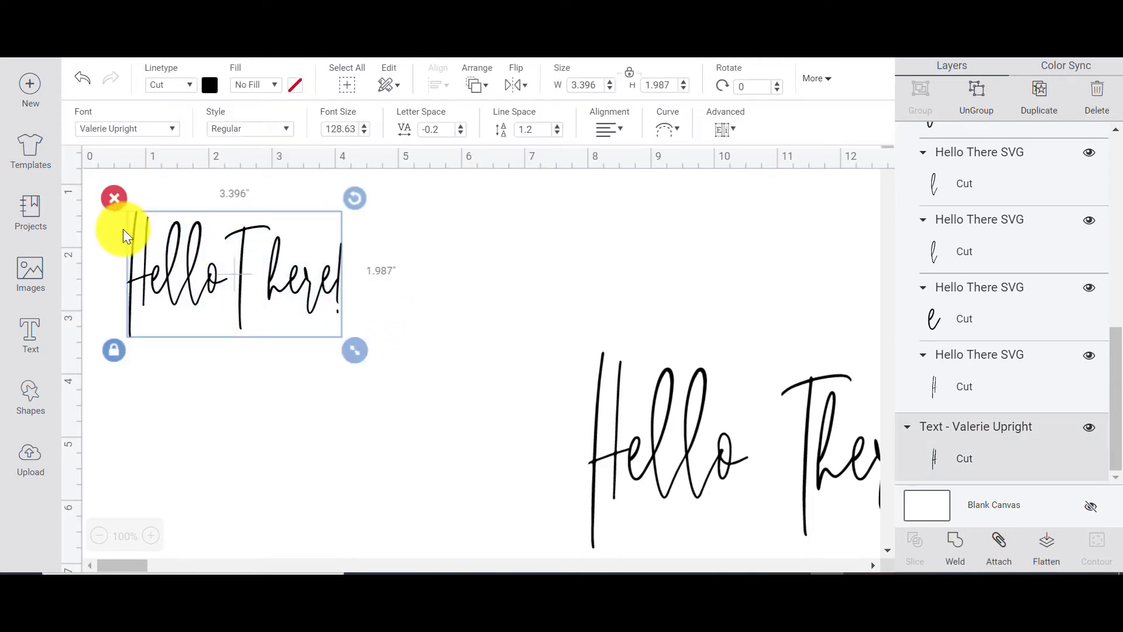
{"action": "left_click_drag", "start_coordinate": [354, 348], "coordinate": [408, 376]}
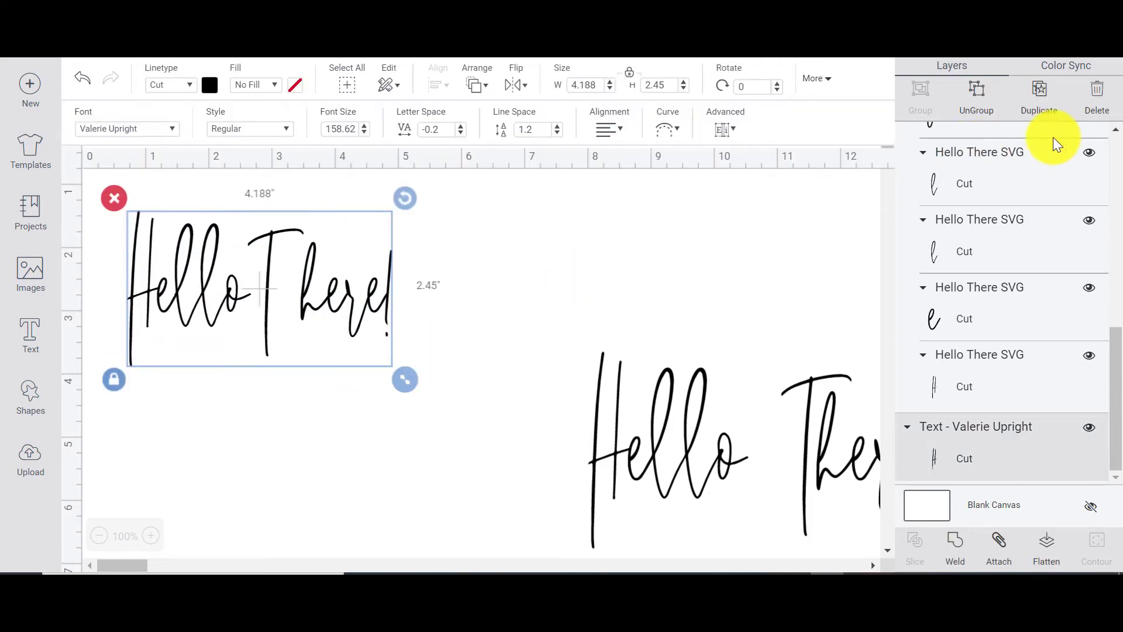
{"action": "left_click", "coordinate": [983, 98]}
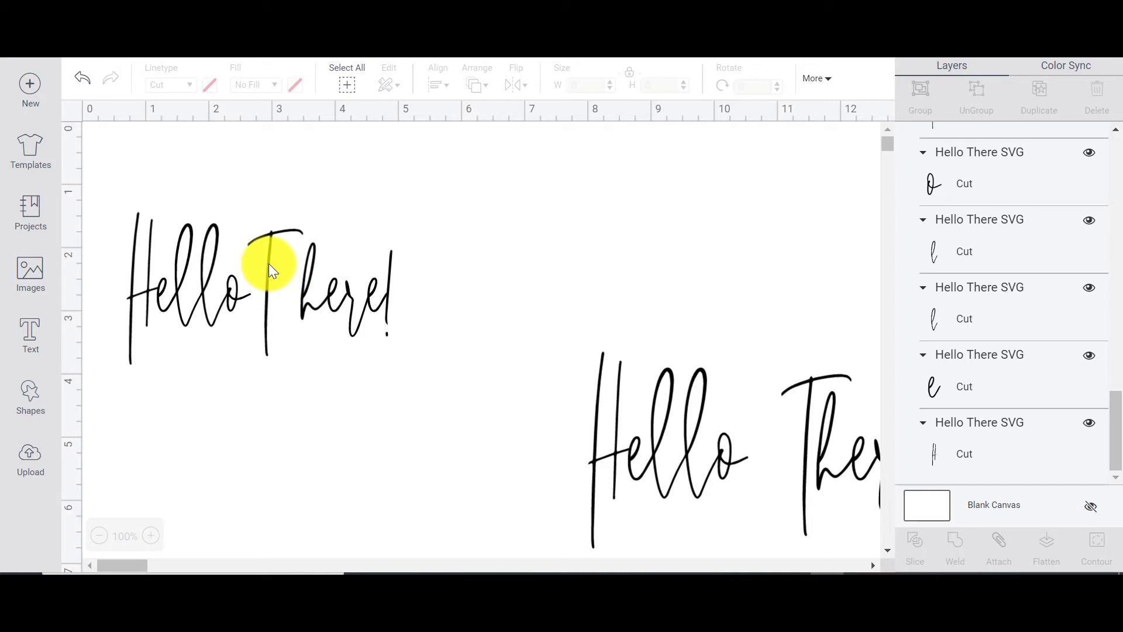
Step: Move the T up to the h, set the exclamation mark slightly apart from the final e, and bring the SVG group closer
{"action": "mouse_move", "coordinate": [268, 263]}
{"action": "left_mouse_down"}
{"action": "mouse_move", "coordinate": [336, 350]}
{"action": "mouse_move", "coordinate": [229, 235]}
{"action": "mouse_move", "coordinate": [302, 216]}
{"action": "mouse_move", "coordinate": [290, 259]}
{"action": "left_mouse_up"}
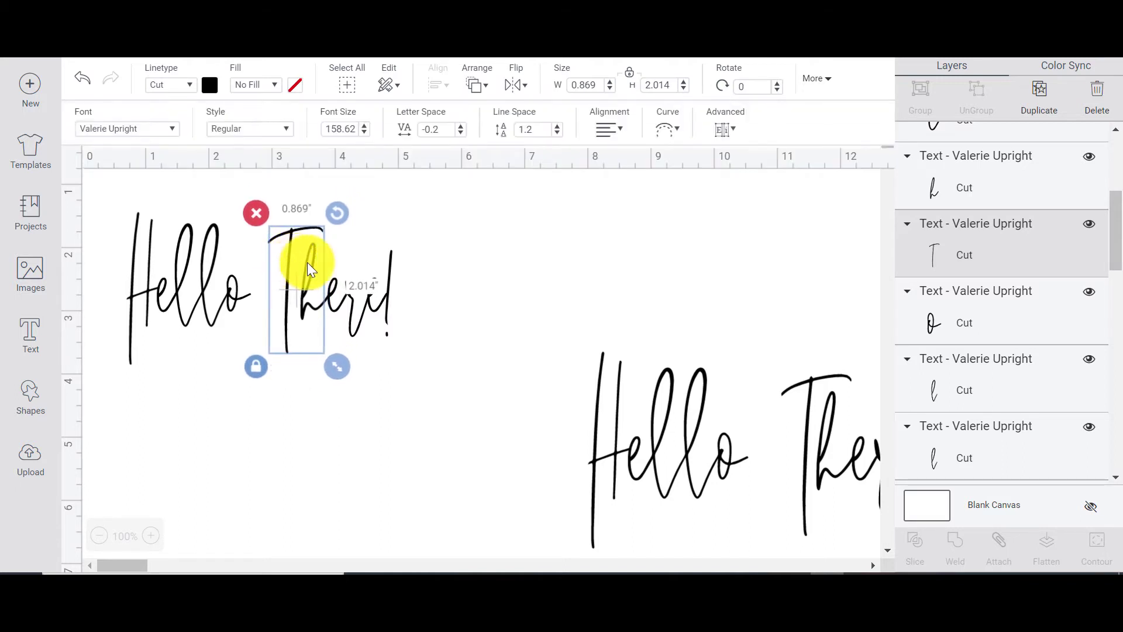
{"action": "left_click", "coordinate": [475, 284]}
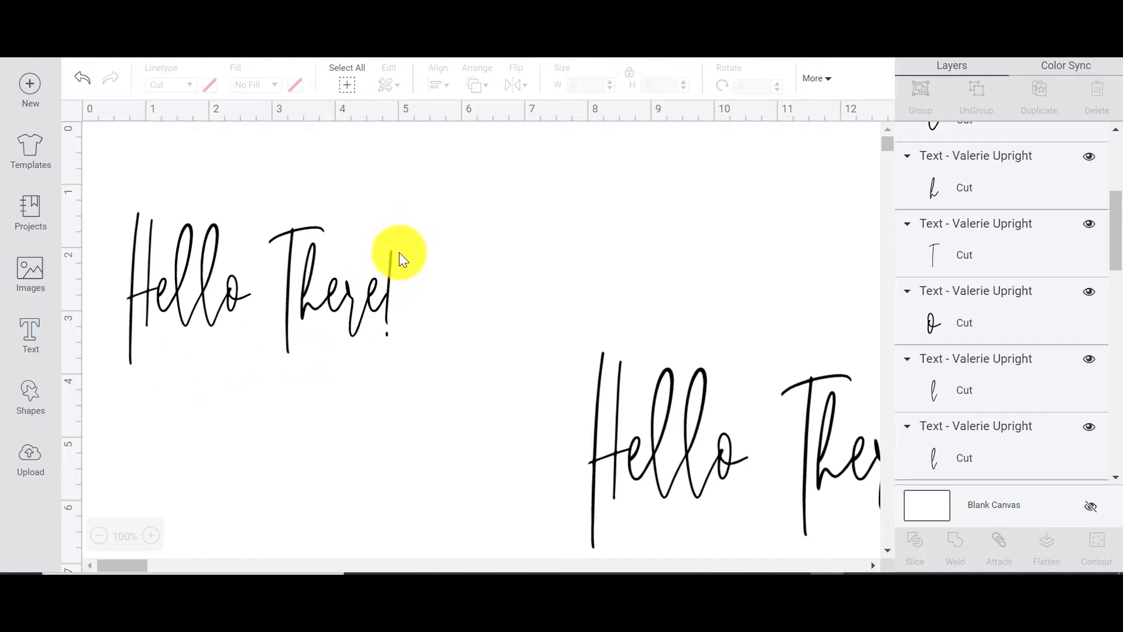
{"action": "left_click_drag", "start_coordinate": [393, 252], "coordinate": [415, 250]}
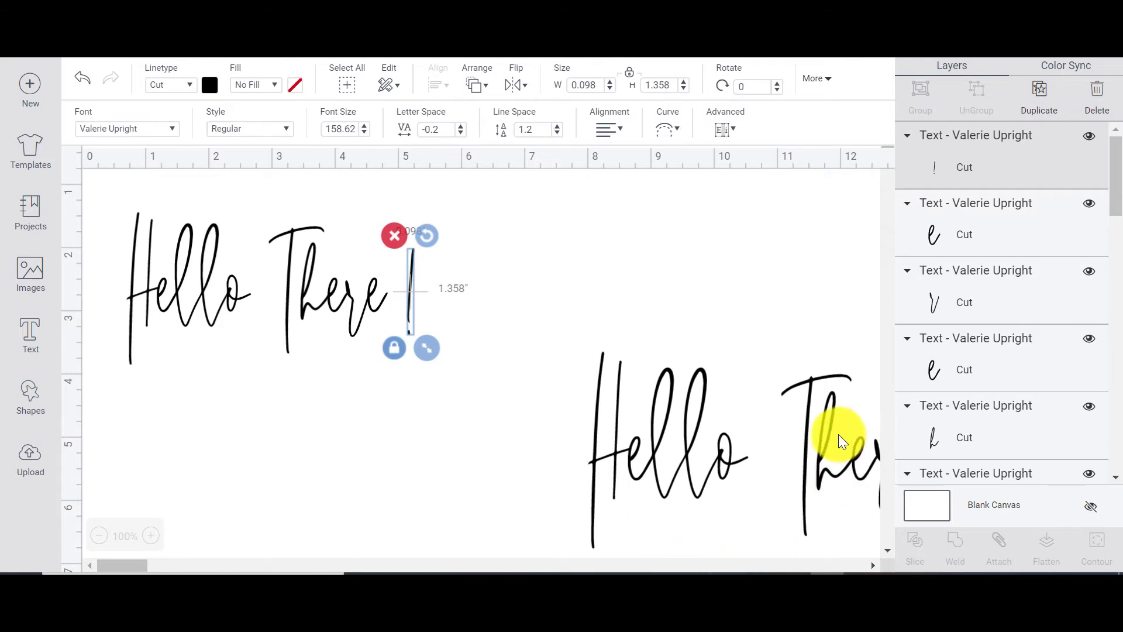
{"action": "left_click_drag", "start_coordinate": [838, 434], "coordinate": [476, 379]}
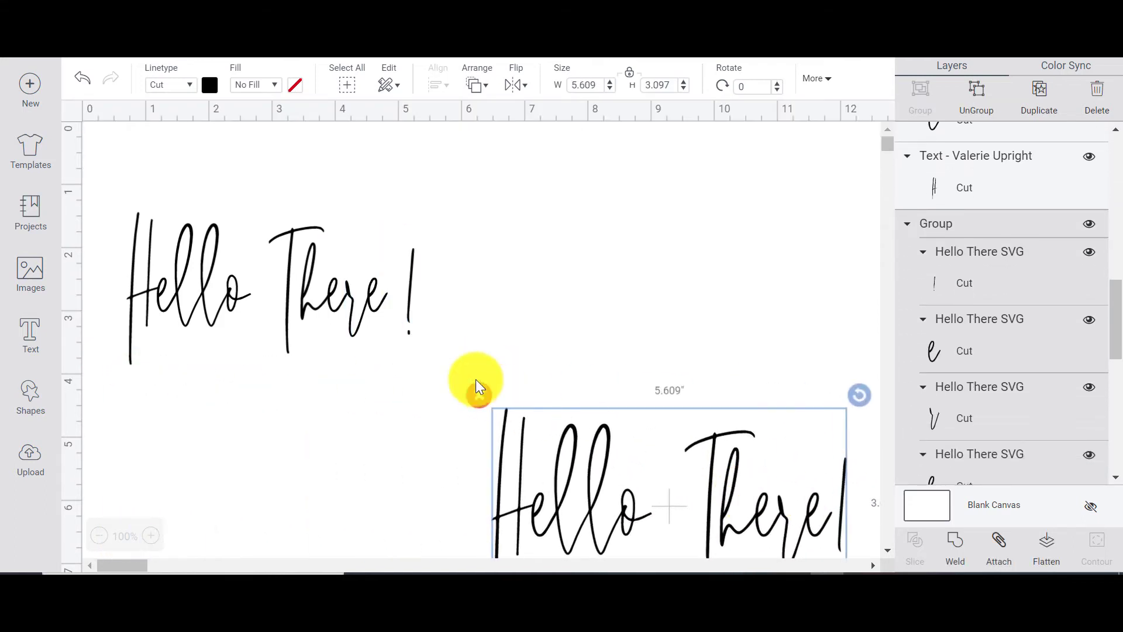
{"action": "left_click_drag", "start_coordinate": [415, 279], "coordinate": [405, 278]}
{"action": "left_click", "coordinate": [489, 296]}
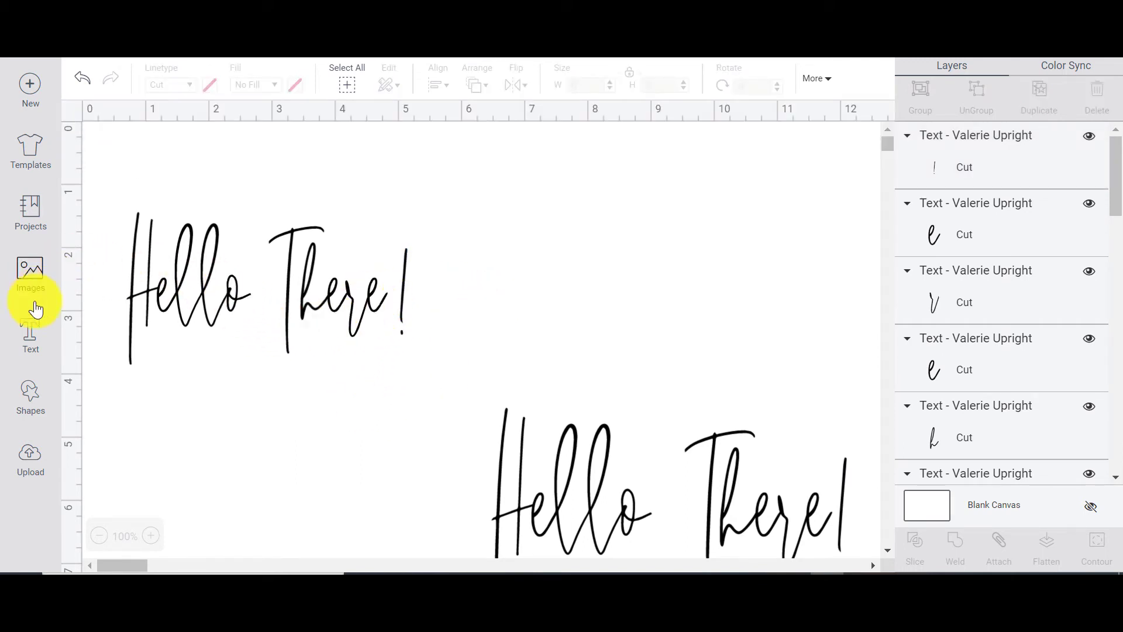
Step: Select all the repositioned letters of the Valerie Upright text and weld them into one shape
{"action": "left_click_drag", "start_coordinate": [470, 370], "coordinate": [96, 203]}
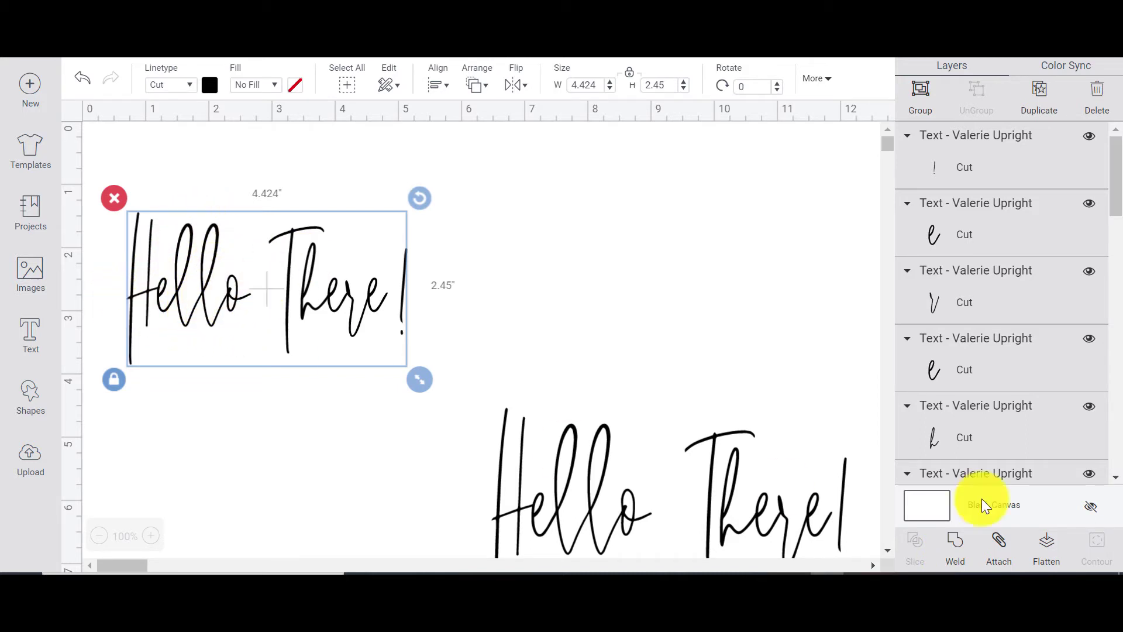
{"action": "left_click", "coordinate": [958, 552]}
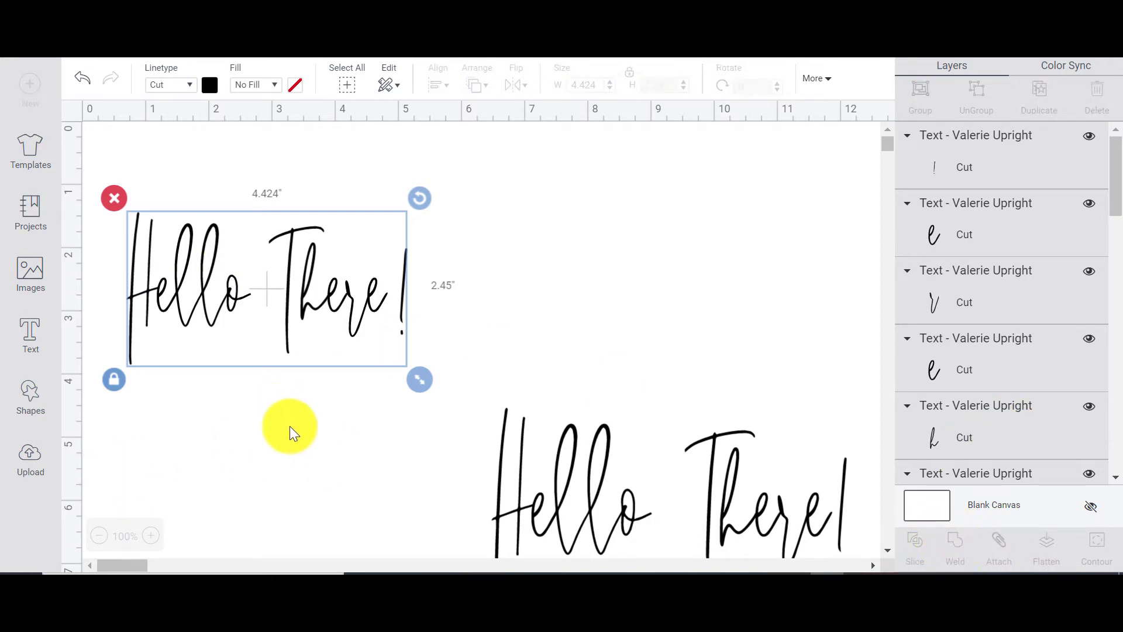
{"action": "left_click", "coordinate": [290, 425]}
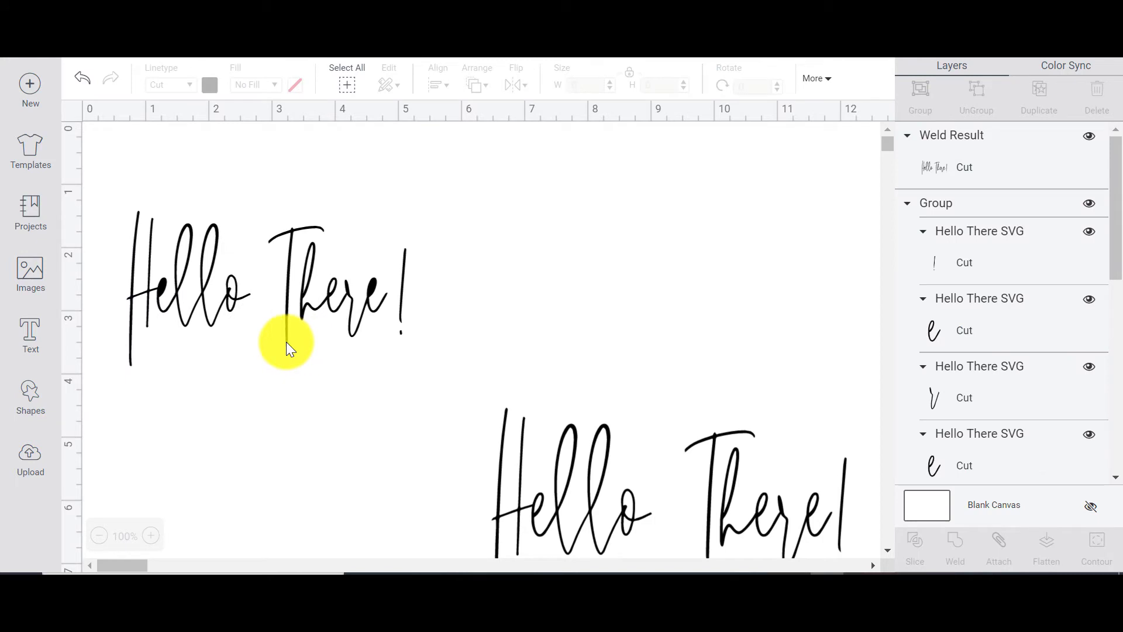
Step: Enlarge the welded lettering to about 7.4 in wide and move it to the upper part of the canvas
{"action": "left_click_drag", "start_coordinate": [497, 350], "coordinate": [106, 174]}
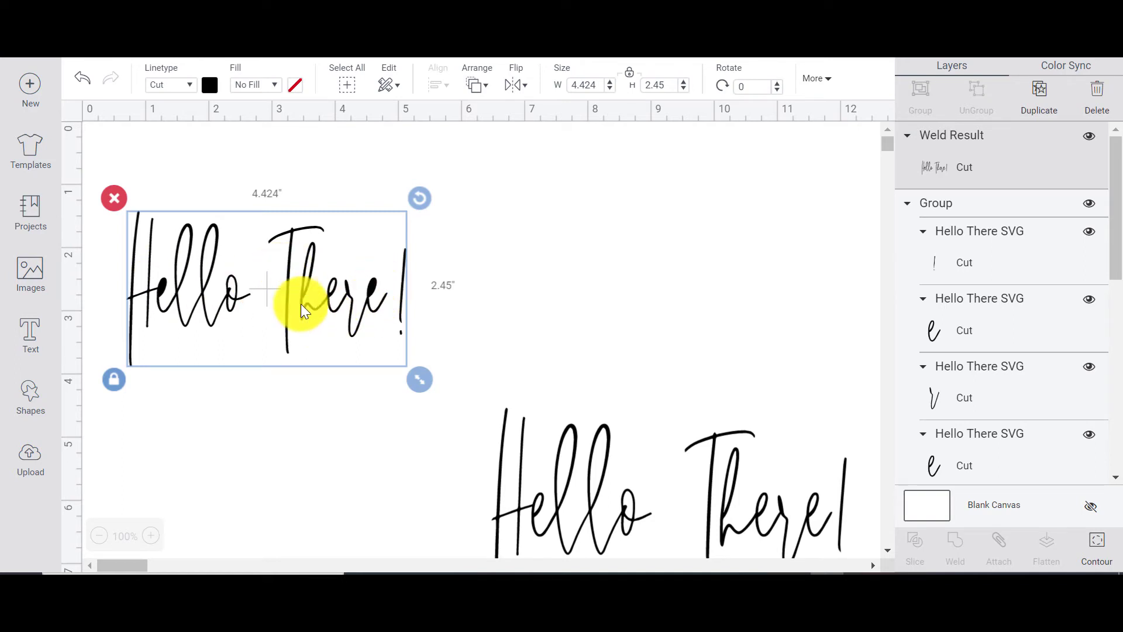
{"action": "left_click_drag", "start_coordinate": [429, 382], "coordinate": [605, 483]}
{"action": "left_click_drag", "start_coordinate": [527, 363], "coordinate": [547, 291]}
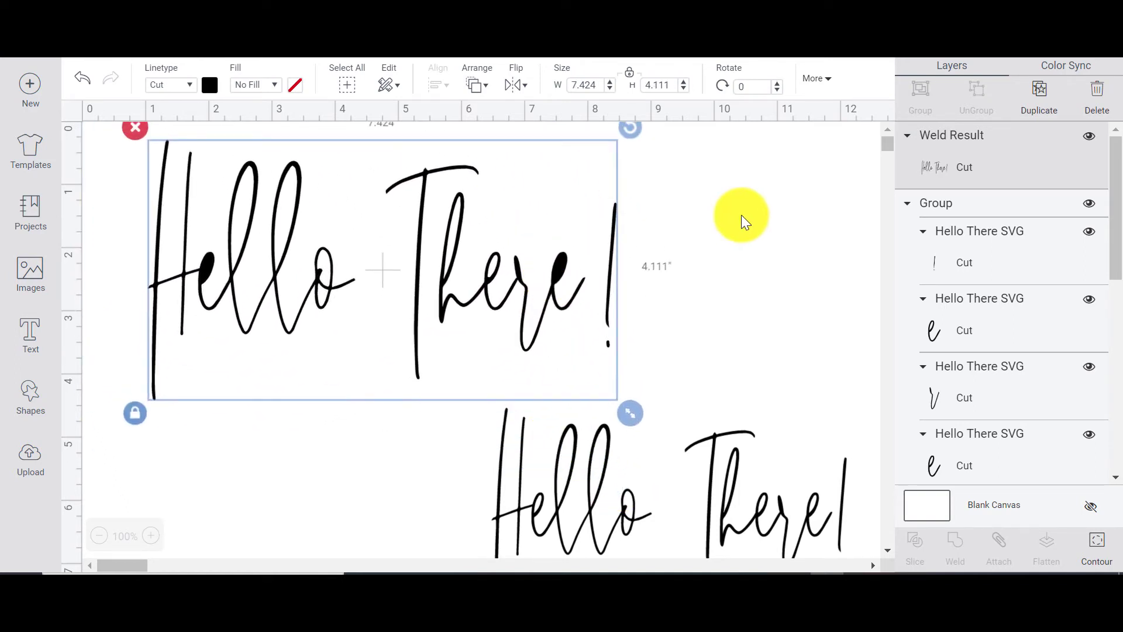
Step: Place the grouped Hello There SVG directly beneath the welded lettering for comparison
{"action": "left_click", "coordinate": [749, 401]}
{"action": "left_click_drag", "start_coordinate": [454, 421], "coordinate": [872, 557]}
{"action": "left_click_drag", "start_coordinate": [778, 497], "coordinate": [529, 481]}
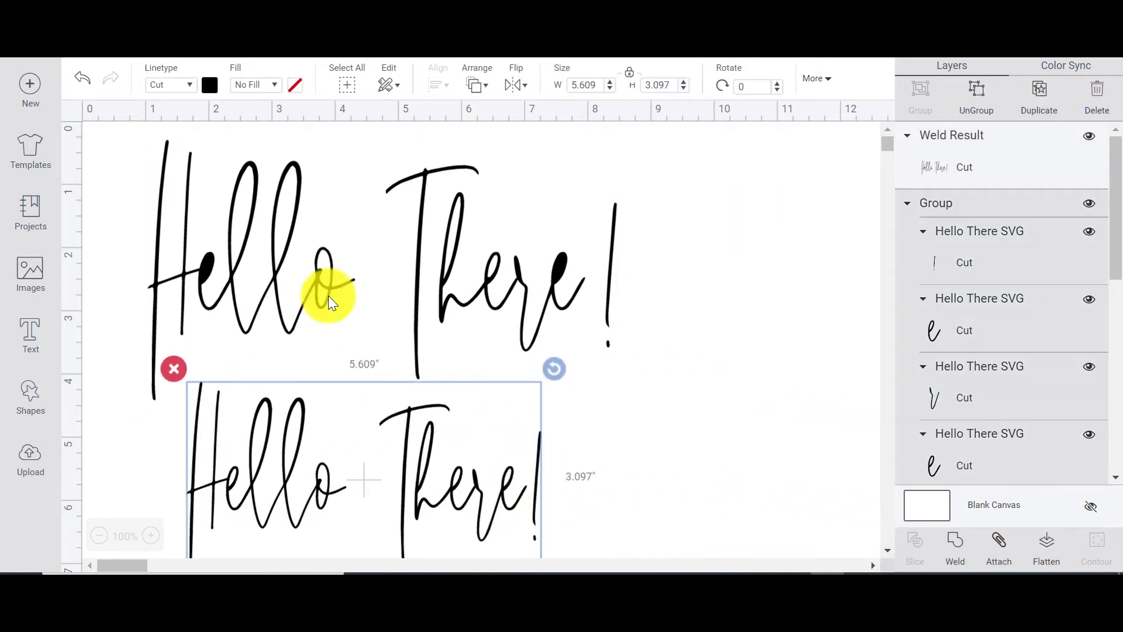
{"action": "left_click", "coordinate": [763, 370]}
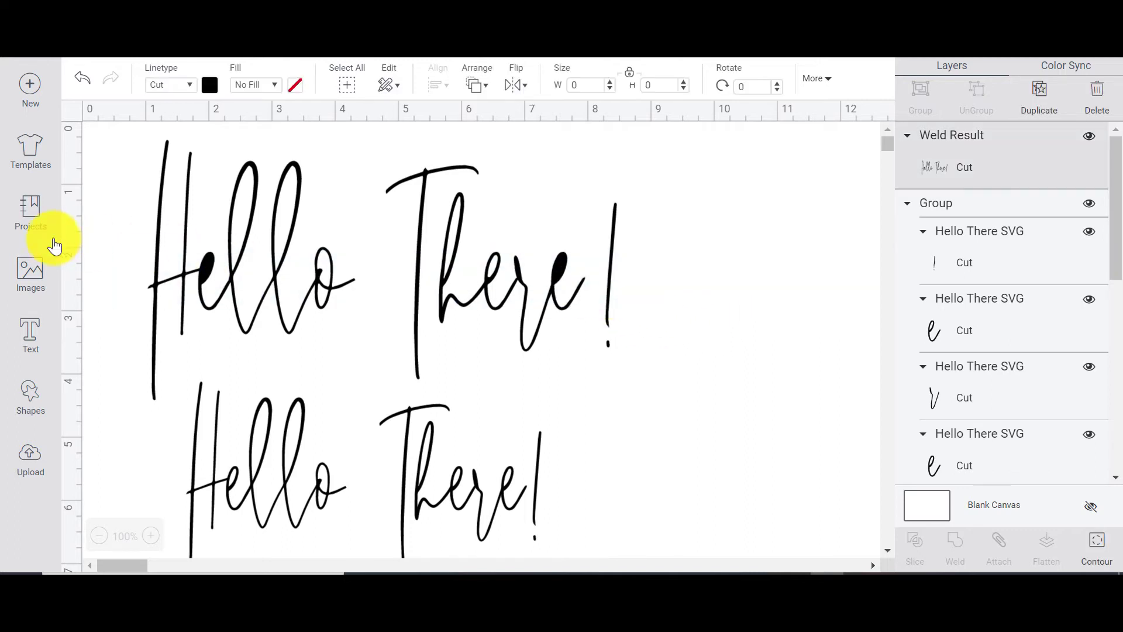
Step: Undo the SVG group's last move and enlarge the welded lettering to about 9.6 in wide
{"action": "left_click", "coordinate": [168, 302]}
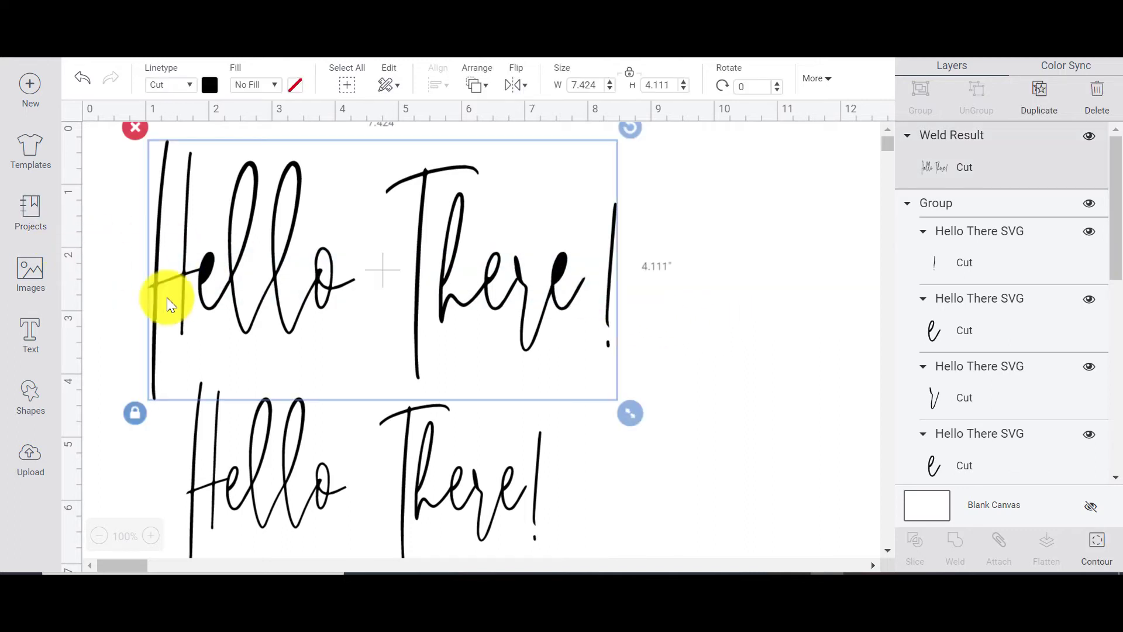
{"action": "left_click", "coordinate": [83, 82]}
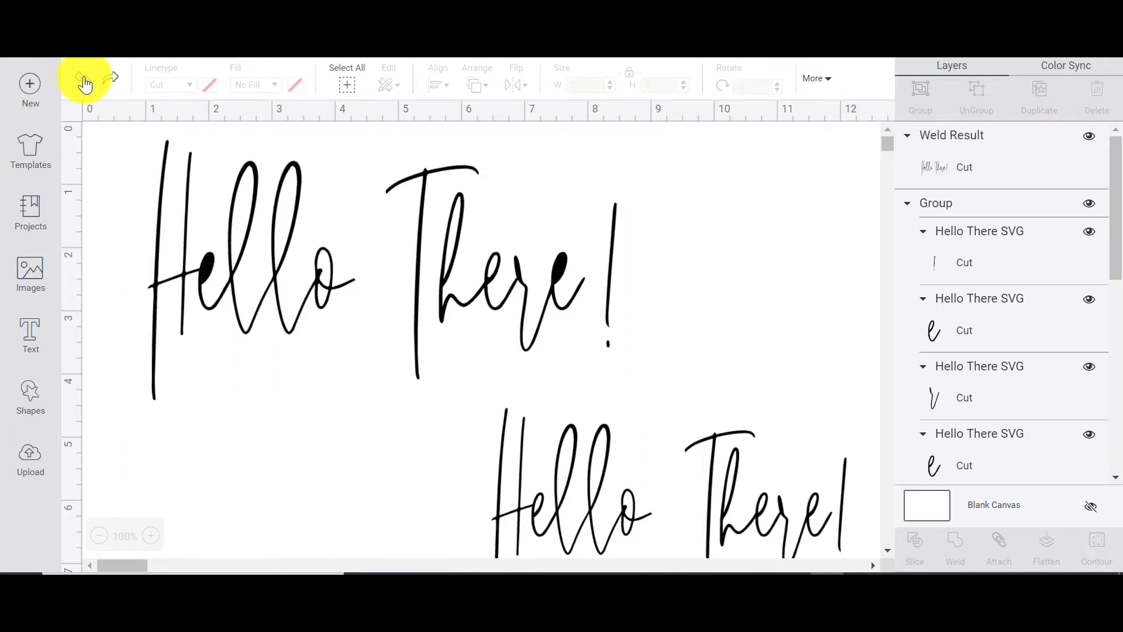
{"action": "left_click_drag", "start_coordinate": [670, 308], "coordinate": [111, 217]}
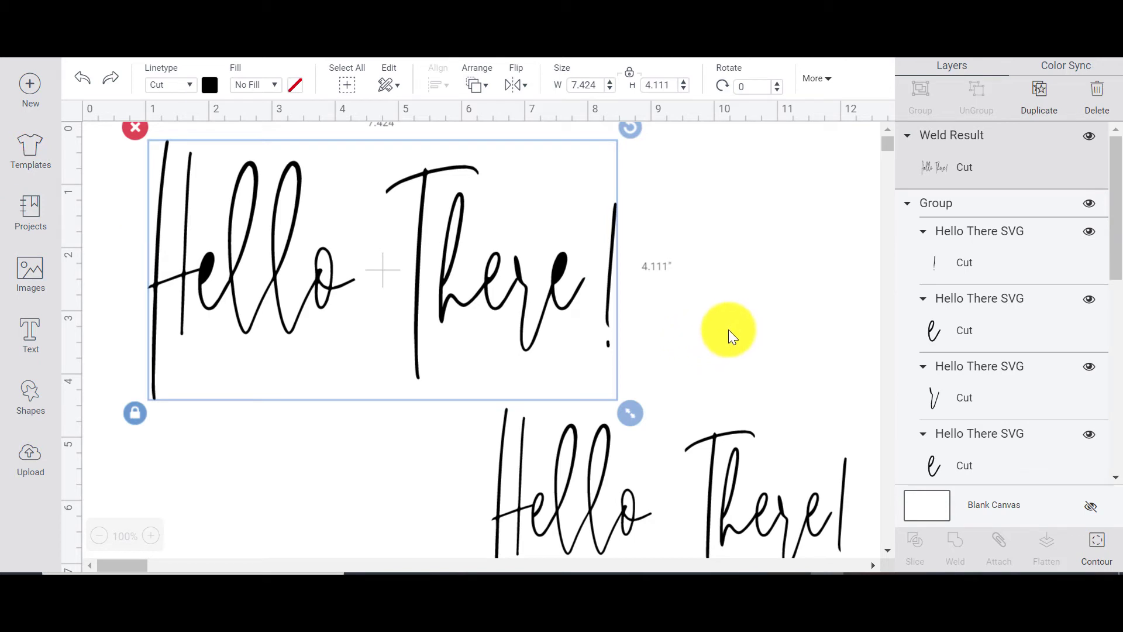
{"action": "left_click_drag", "start_coordinate": [626, 414], "coordinate": [761, 461]}
Step: Hide the grouped Hello There SVG and select the welded lettering
{"action": "left_click", "coordinate": [858, 384]}
{"action": "left_click", "coordinate": [762, 500]}
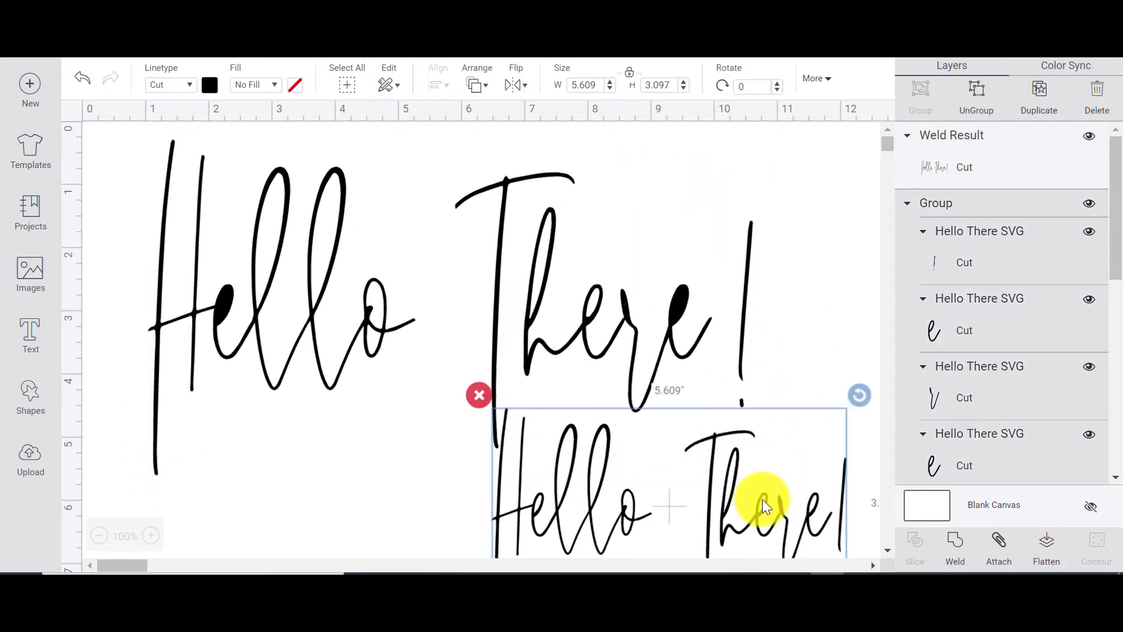
{"action": "left_click", "coordinate": [1088, 205]}
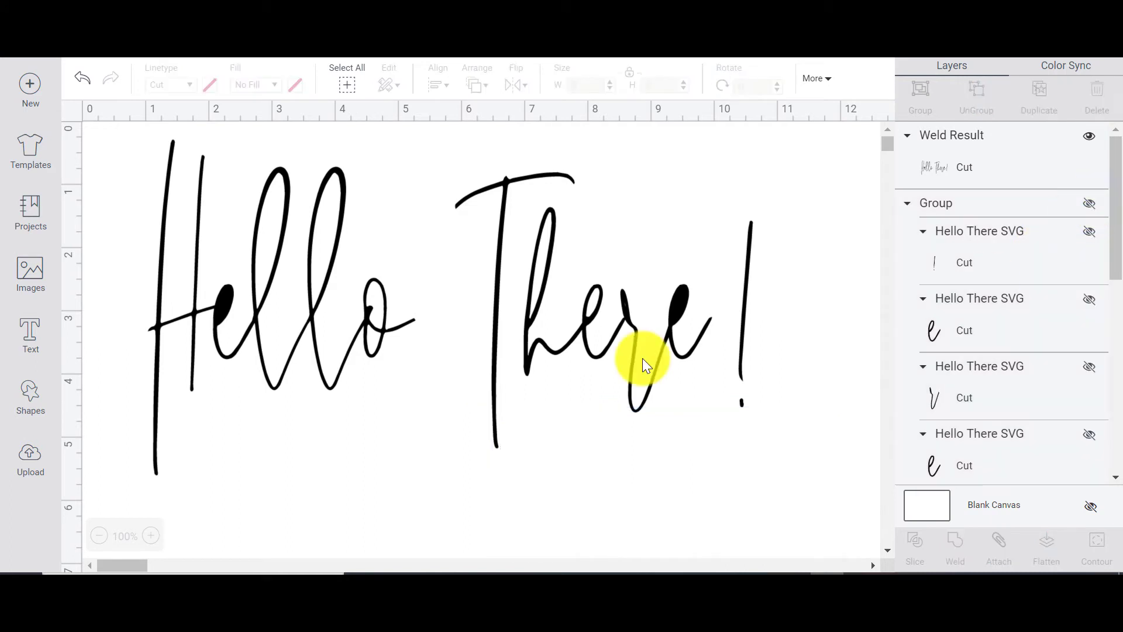
{"action": "left_click", "coordinate": [247, 381]}
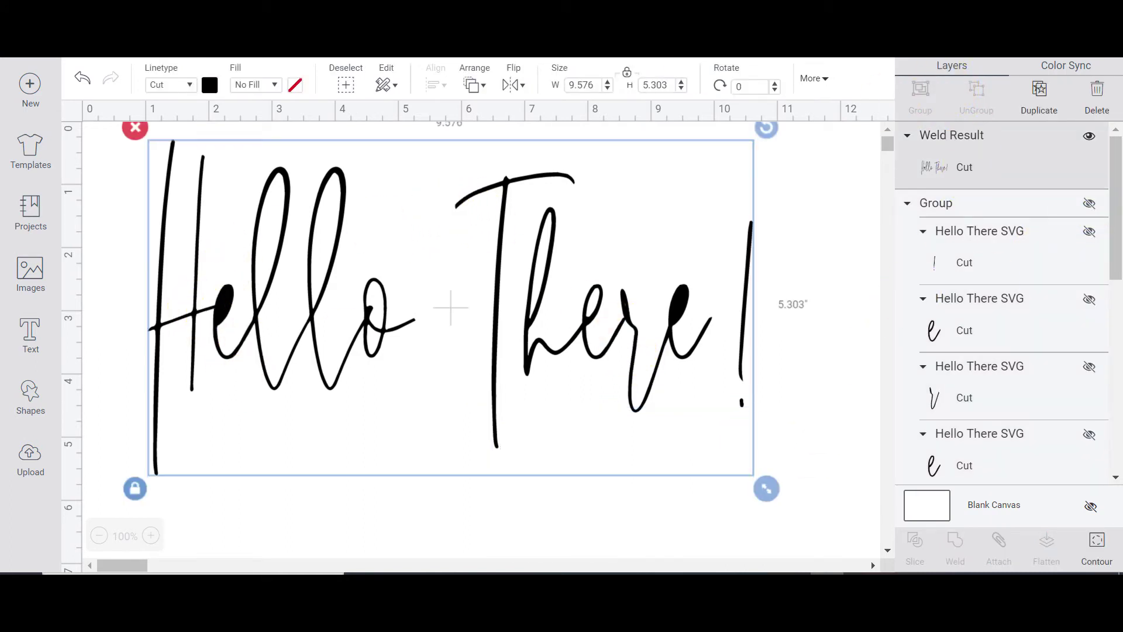
Step: Undo the hiding, resizing and welding back to the separate, original-size Valerie Upright letters
{"action": "left_click", "coordinate": [81, 82]}
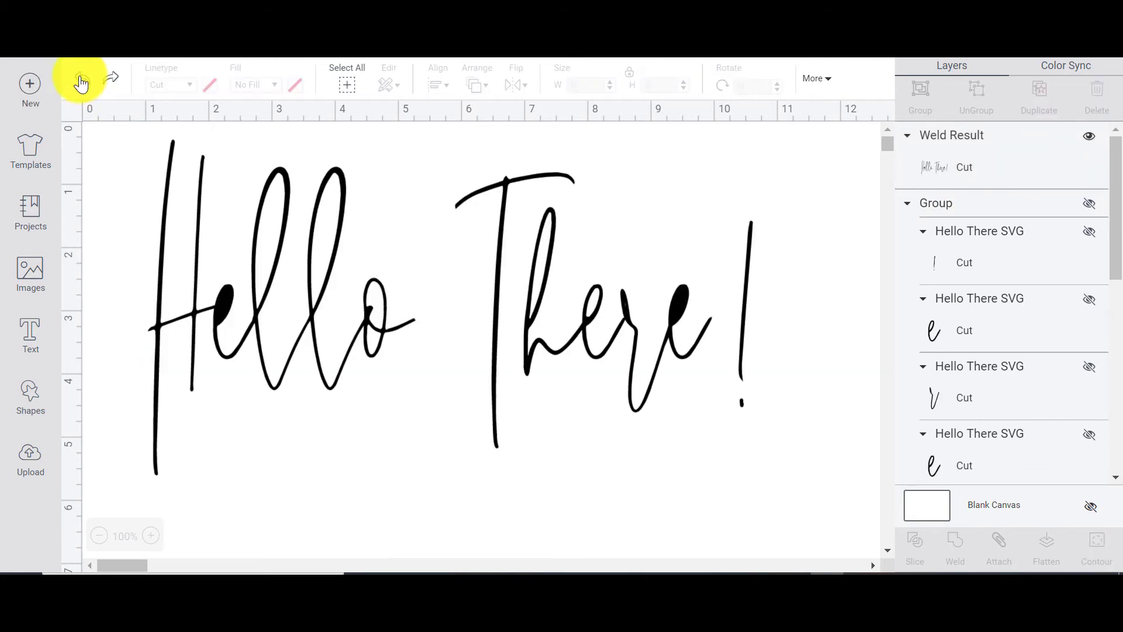
{"action": "left_click", "coordinate": [81, 82]}
{"action": "left_click", "coordinate": [82, 82]}
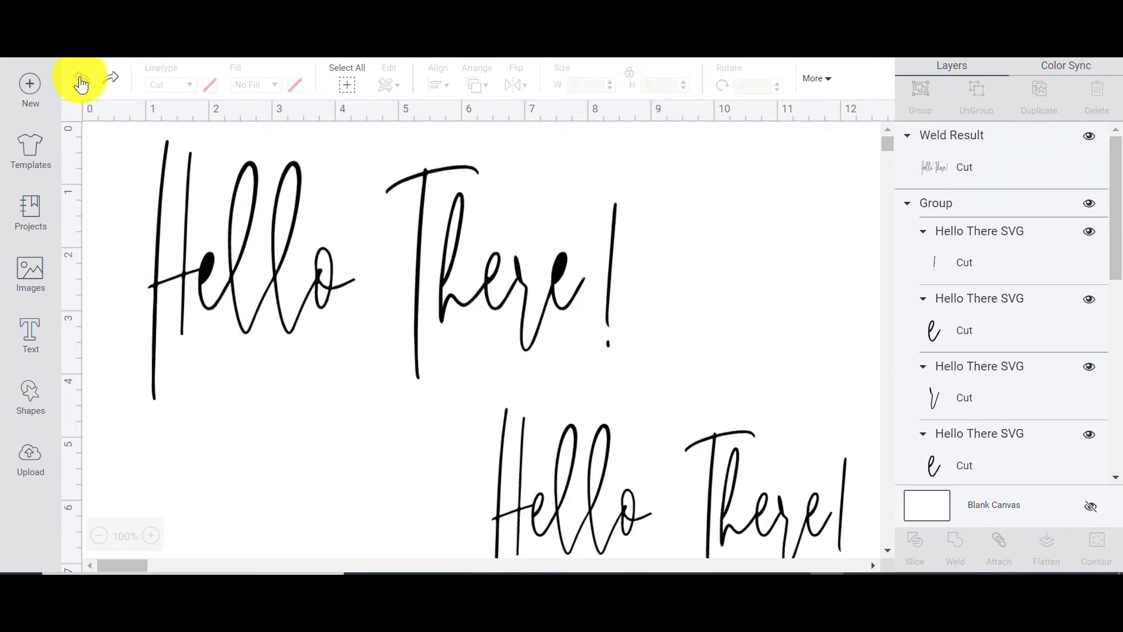
{"action": "left_click", "coordinate": [81, 83]}
{"action": "left_click", "coordinate": [82, 83]}
{"action": "left_click", "coordinate": [80, 83]}
{"action": "left_click", "coordinate": [82, 82]}
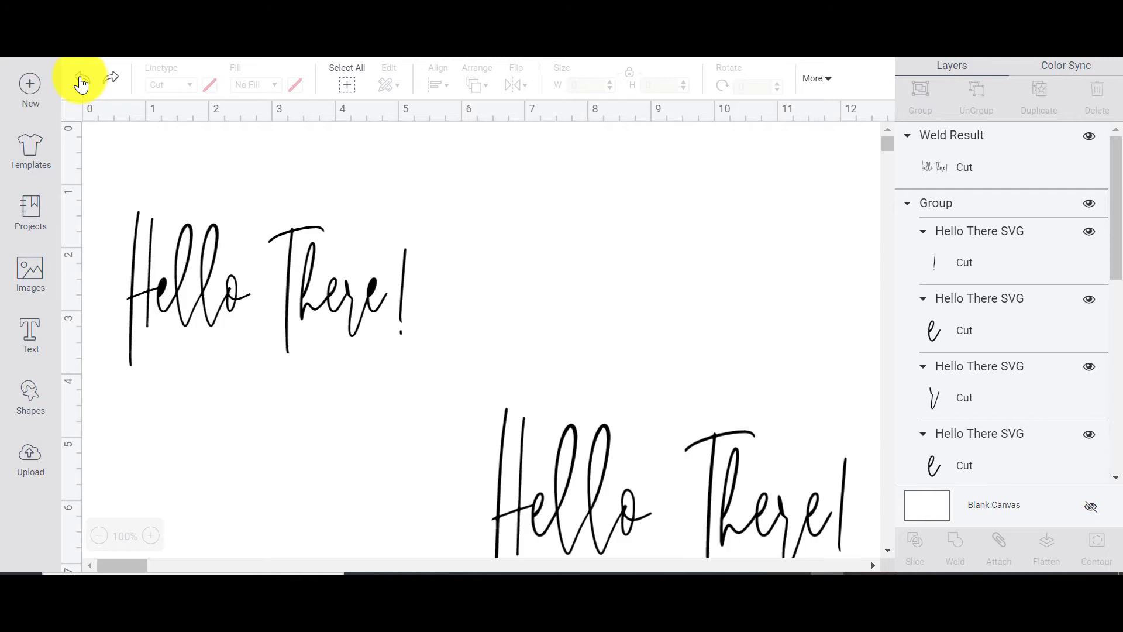
{"action": "left_click", "coordinate": [81, 82]}
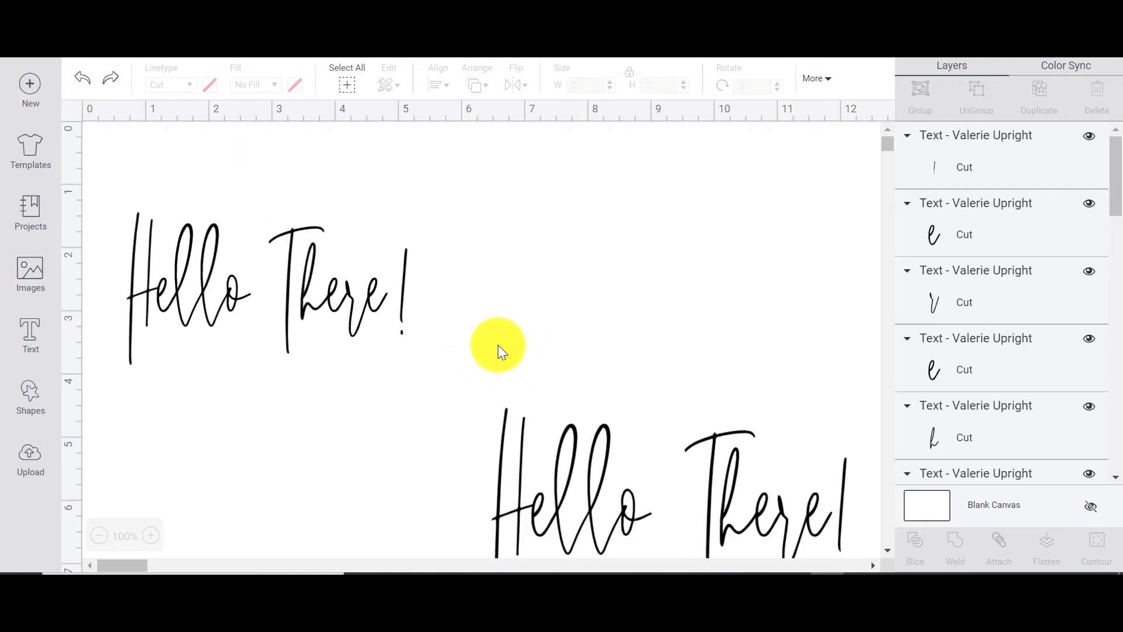
Step: Enlarge all the separate Valerie Upright letters together to about 7.8 in wide and hide the grouped Hello There SVG
{"action": "left_click_drag", "start_coordinate": [521, 352], "coordinate": [90, 227]}
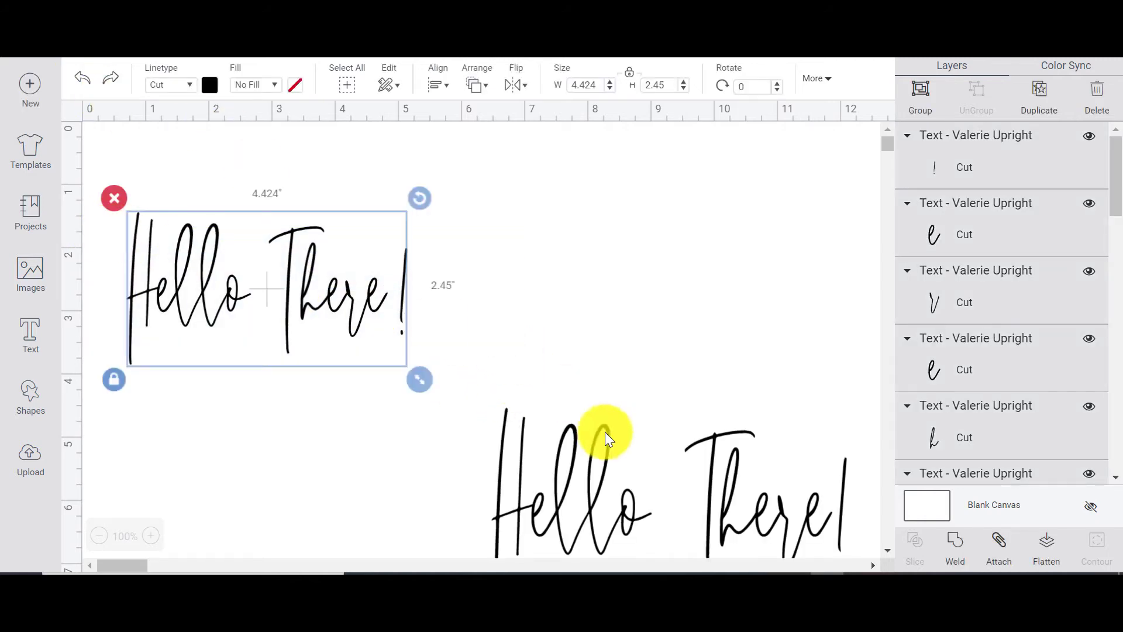
{"action": "left_click_drag", "start_coordinate": [425, 379], "coordinate": [637, 485]}
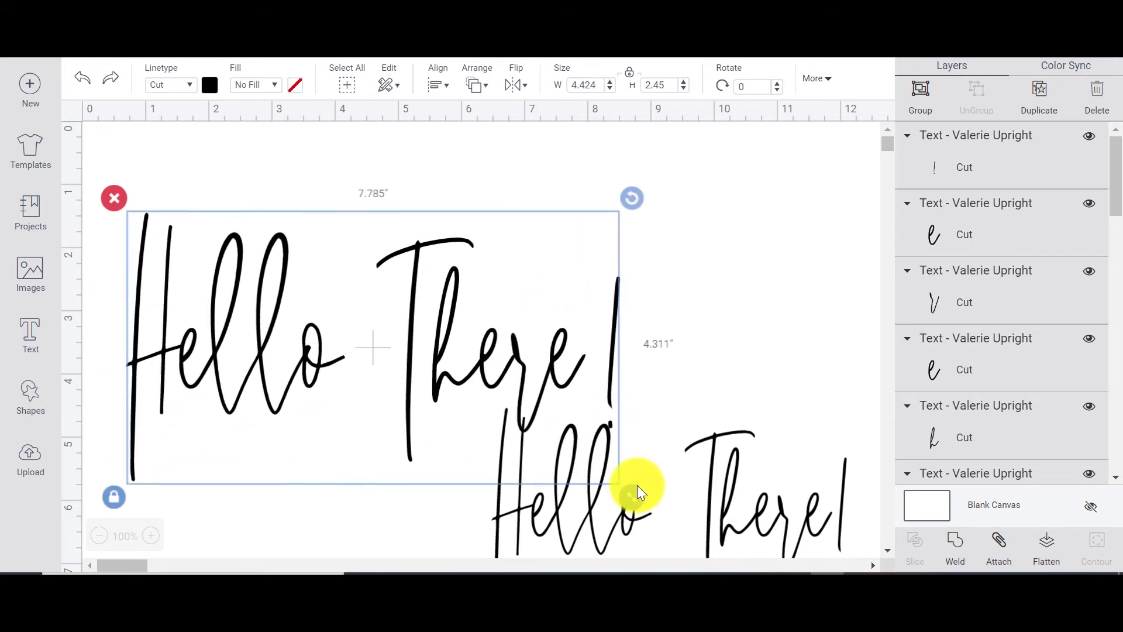
{"action": "left_click", "coordinate": [829, 513]}
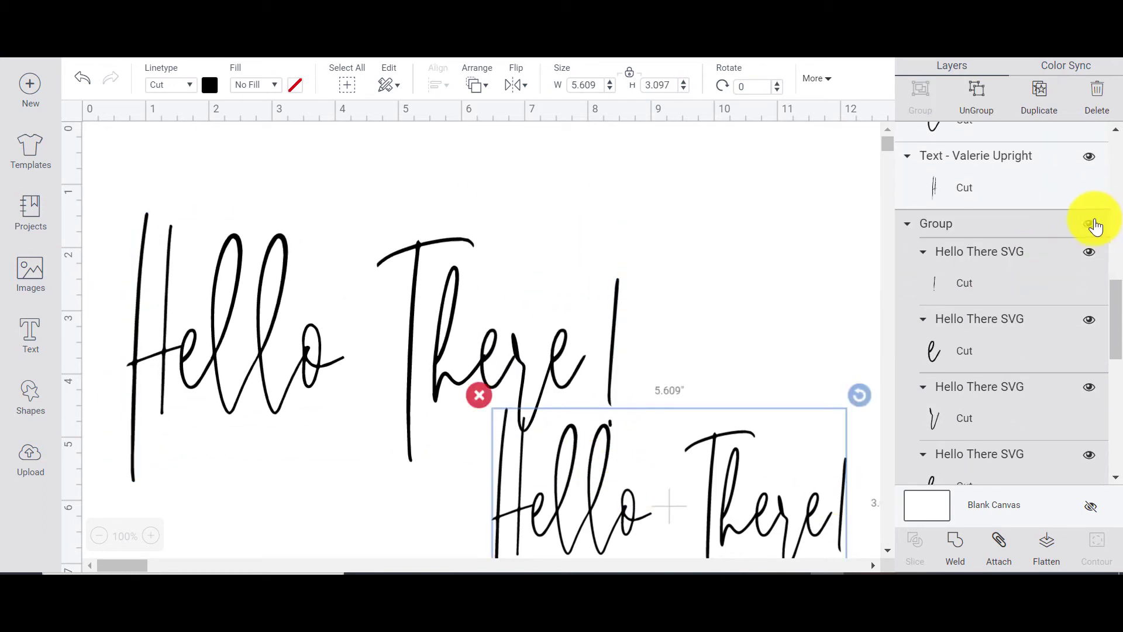
{"action": "left_click", "coordinate": [1089, 223]}
Step: Move all the separate letters to the upper part of the canvas and enlarge them together to about 9.6 in wide
{"action": "left_click_drag", "start_coordinate": [707, 439], "coordinate": [106, 266]}
{"action": "left_click_drag", "start_coordinate": [432, 323], "coordinate": [447, 241]}
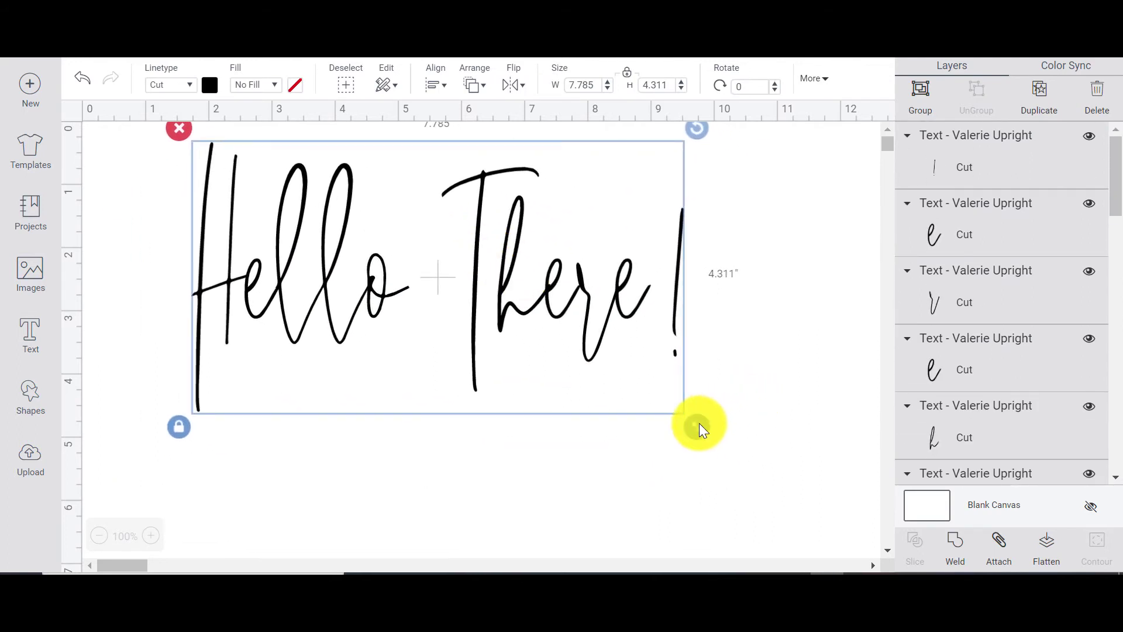
{"action": "left_click_drag", "start_coordinate": [699, 424], "coordinate": [814, 470]}
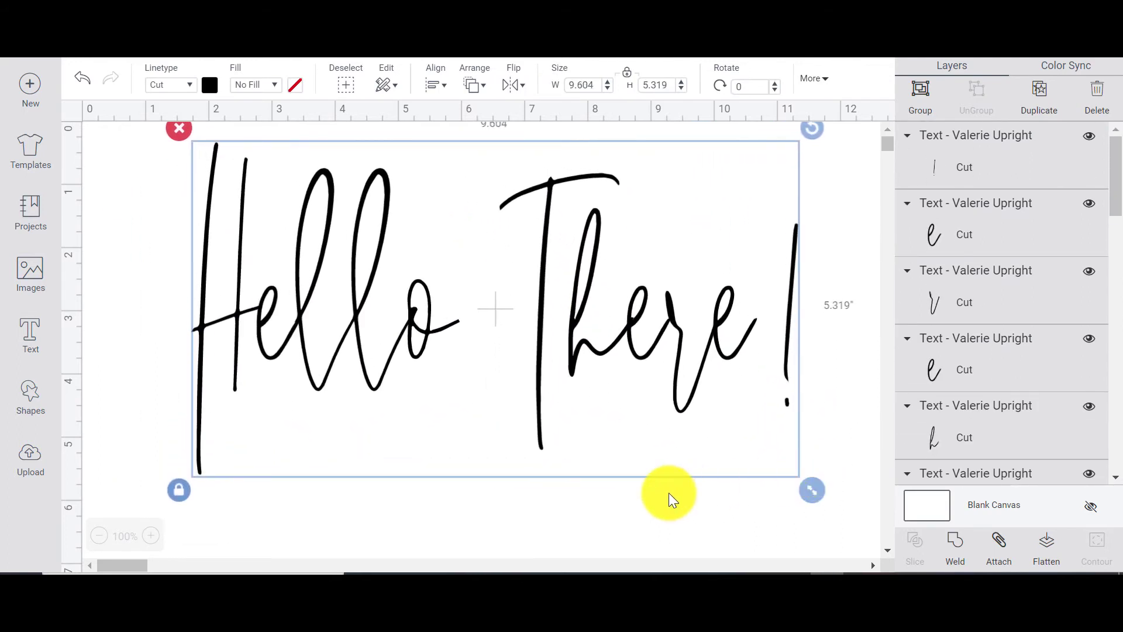
{"action": "left_click", "coordinate": [669, 492]}
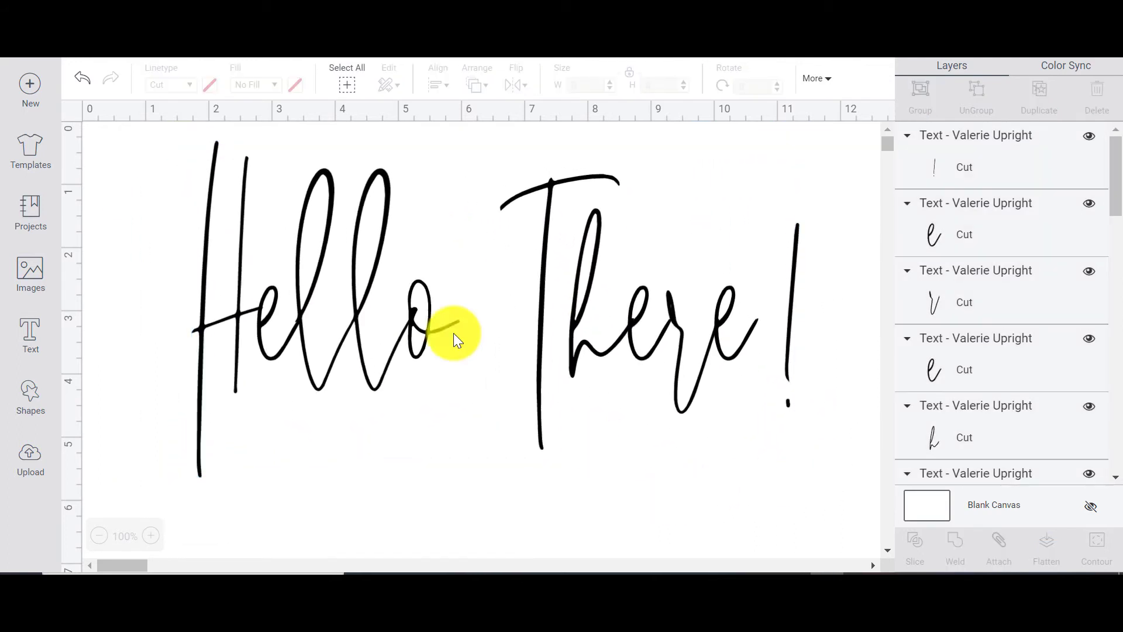
Step: Nudge the H of Hello very slightly toward the e
{"action": "left_click", "coordinate": [241, 312]}
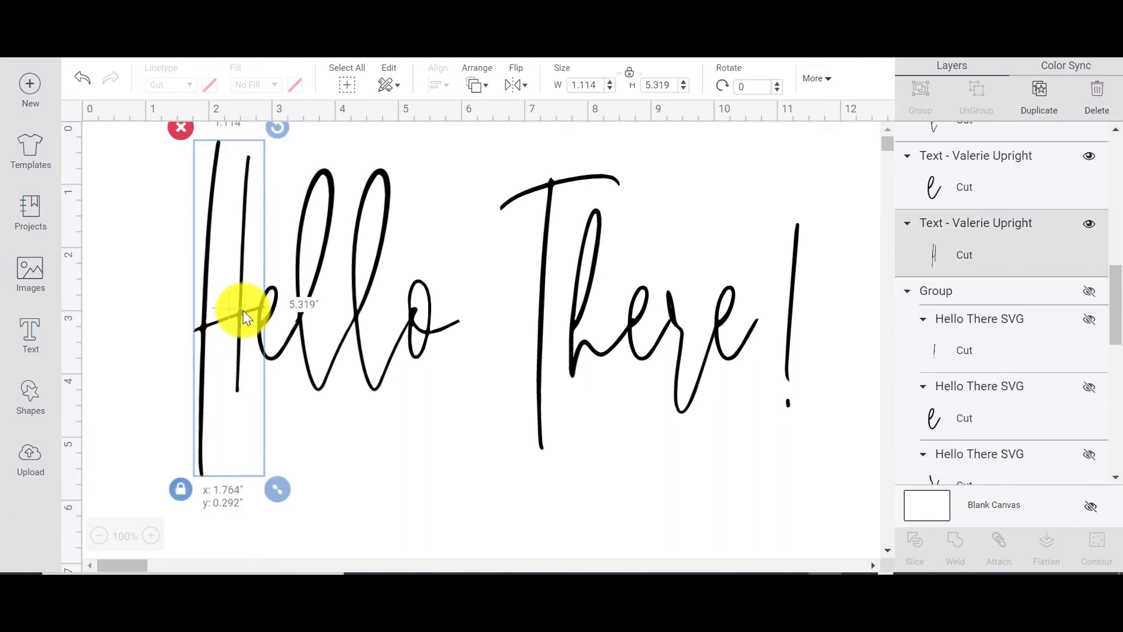
{"action": "left_click", "coordinate": [446, 460]}
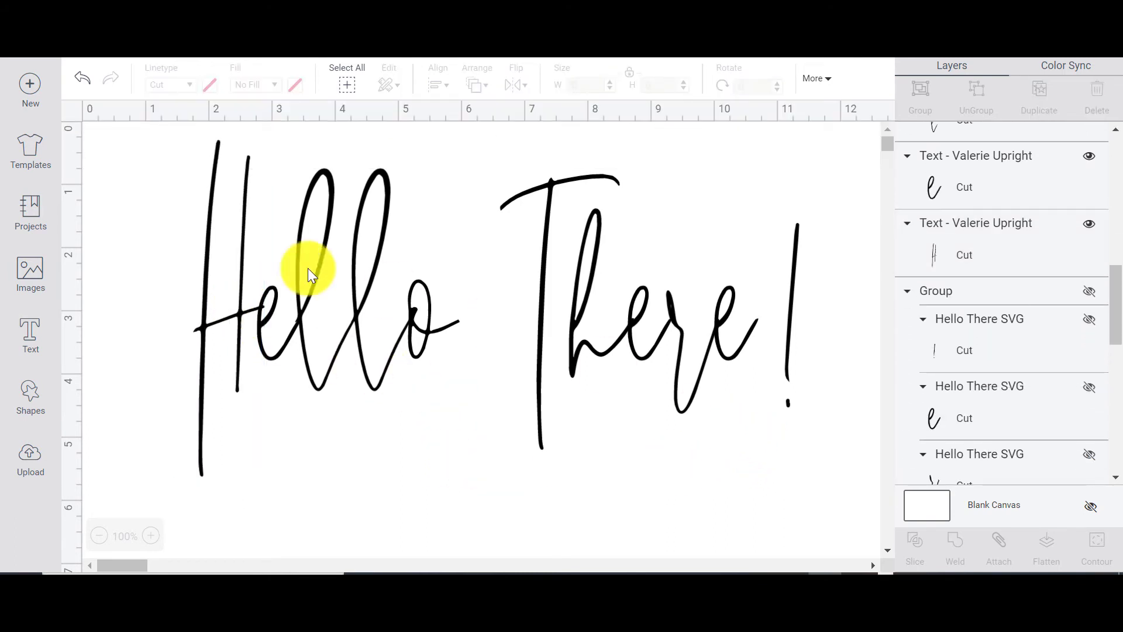
Step: Try resizing the letters without the exclamation mark, first to about 10.3 in and then to 4.7 in wide, and undo both changes
{"action": "left_click_drag", "start_coordinate": [193, 243], "coordinate": [882, 559]}
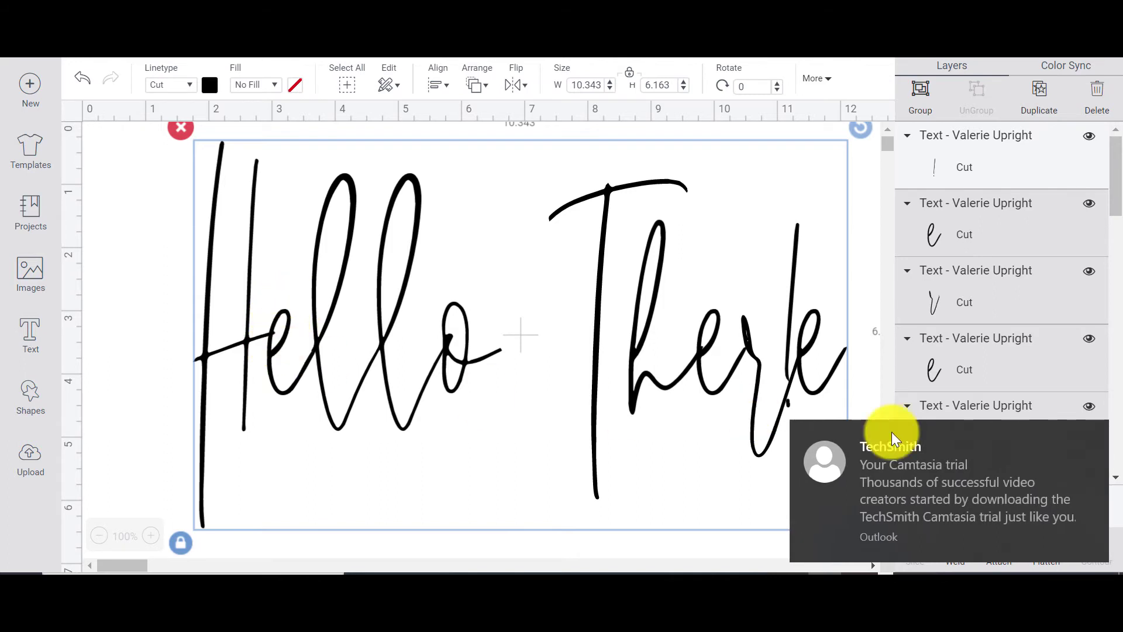
{"action": "left_click", "coordinate": [1092, 439]}
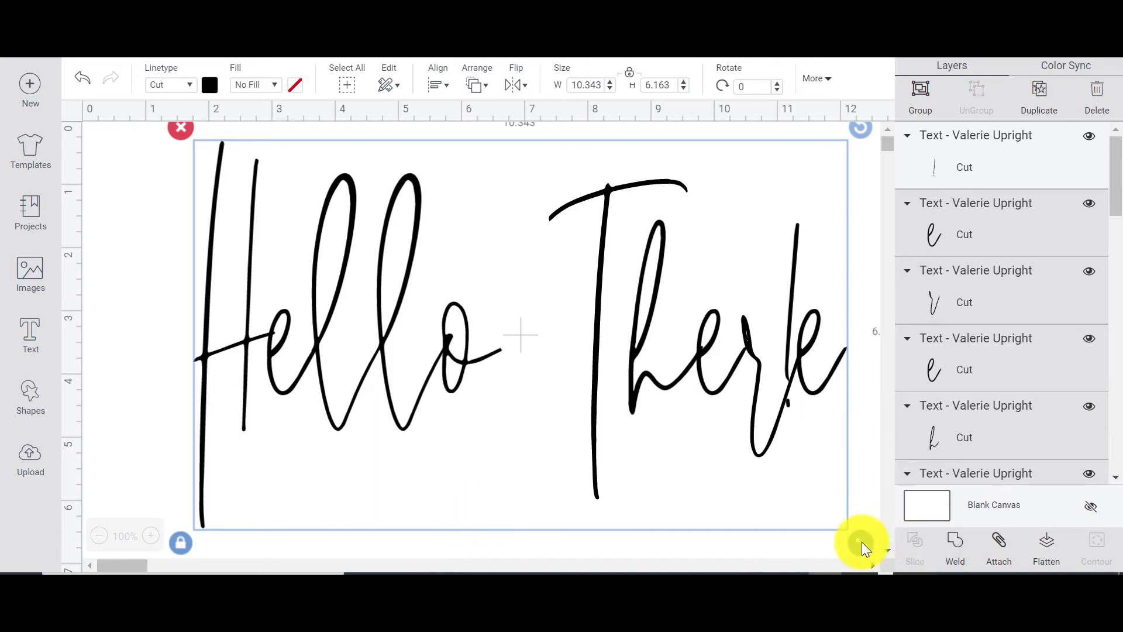
{"action": "left_click_drag", "start_coordinate": [862, 544], "coordinate": [506, 334]}
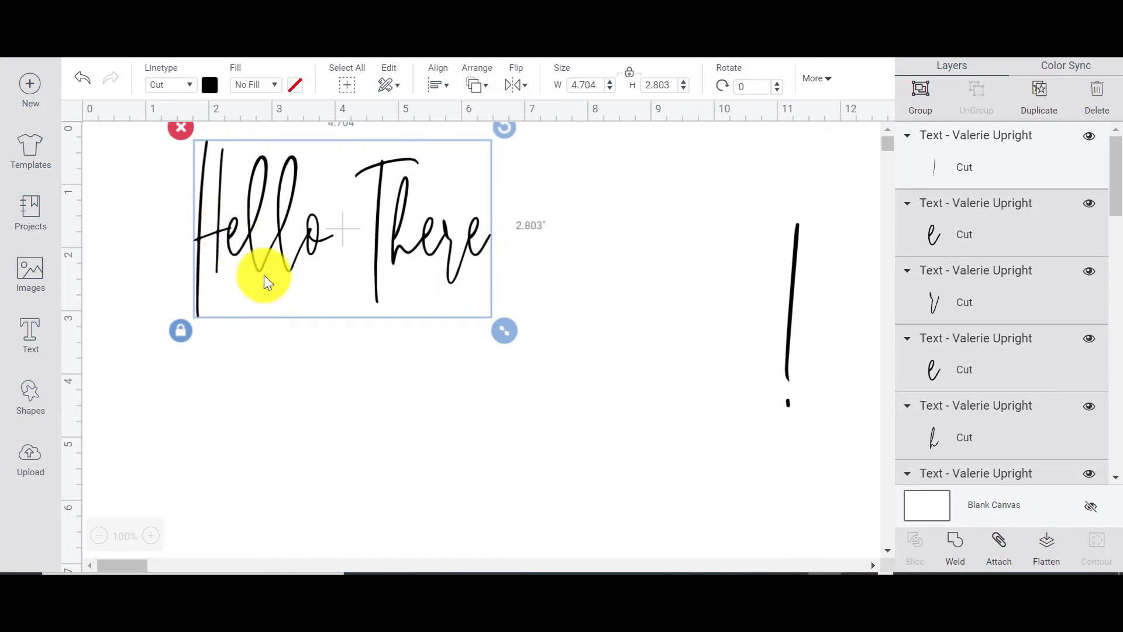
{"action": "left_click", "coordinate": [736, 473]}
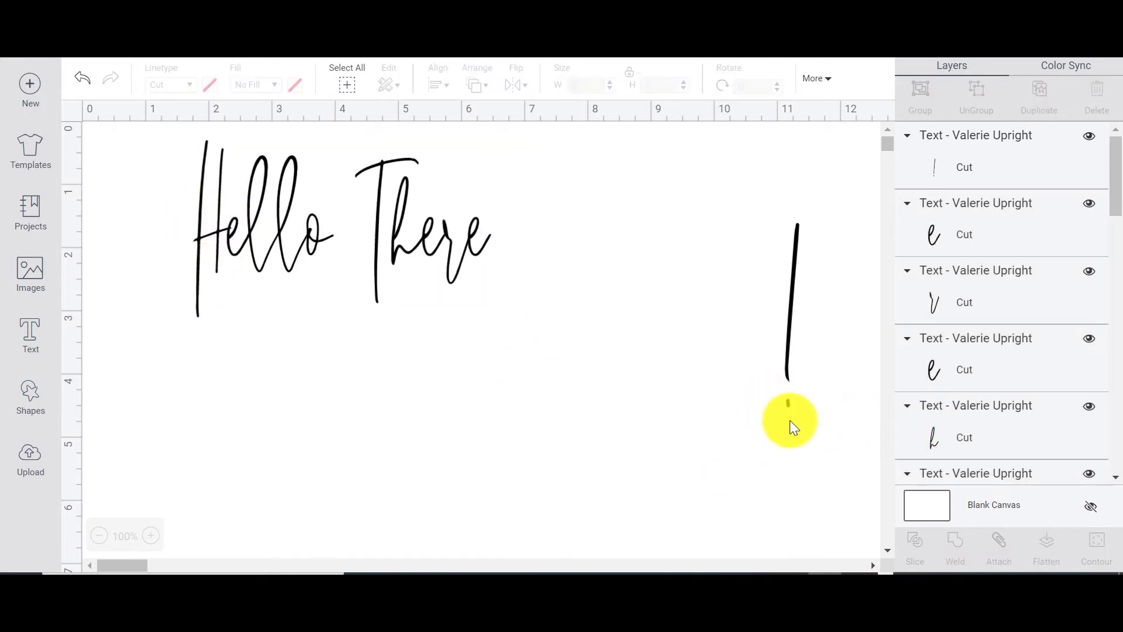
{"action": "left_click", "coordinate": [78, 82]}
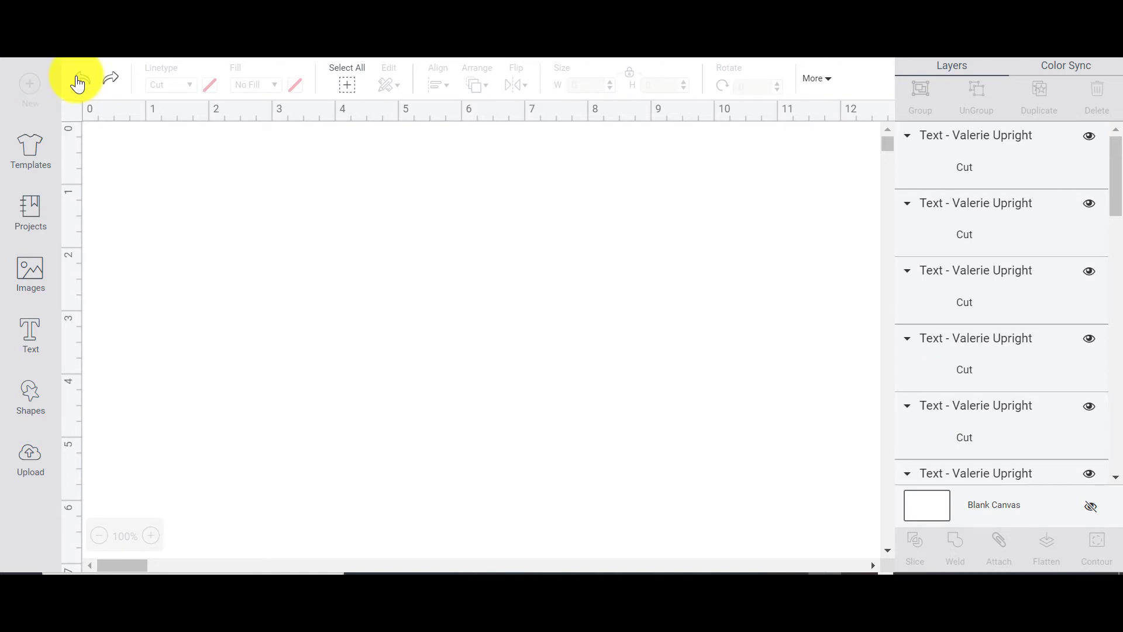
{"action": "left_click", "coordinate": [79, 83]}
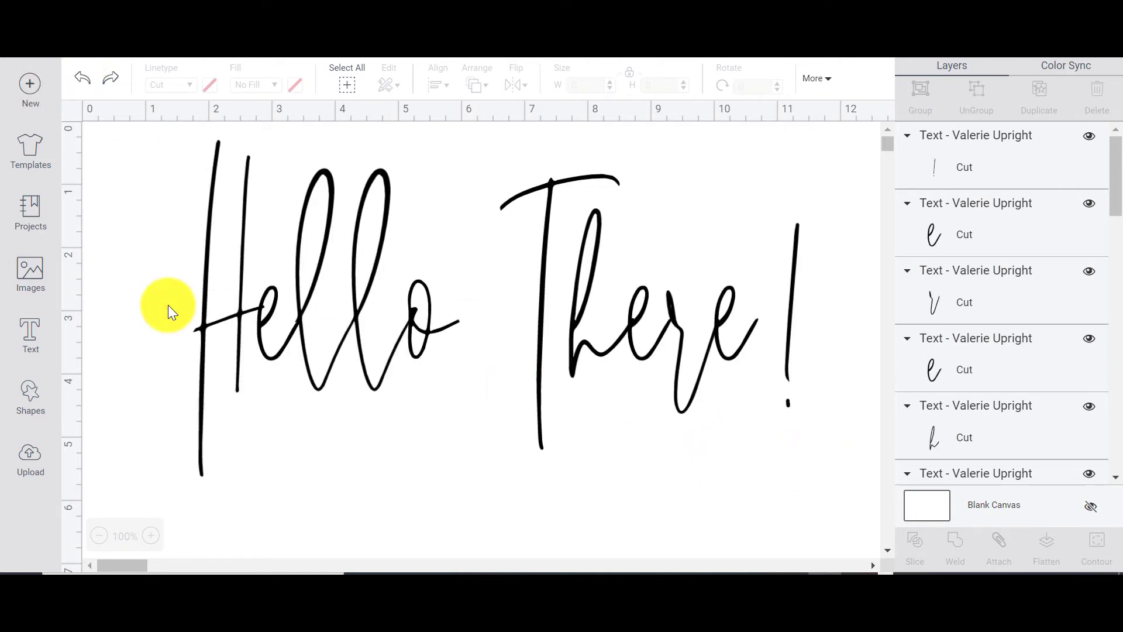
Step: Shift the H slightly away from the e so the strokes just join, and nudge the final e slightly toward the exclamation mark
{"action": "left_click", "coordinate": [242, 311]}
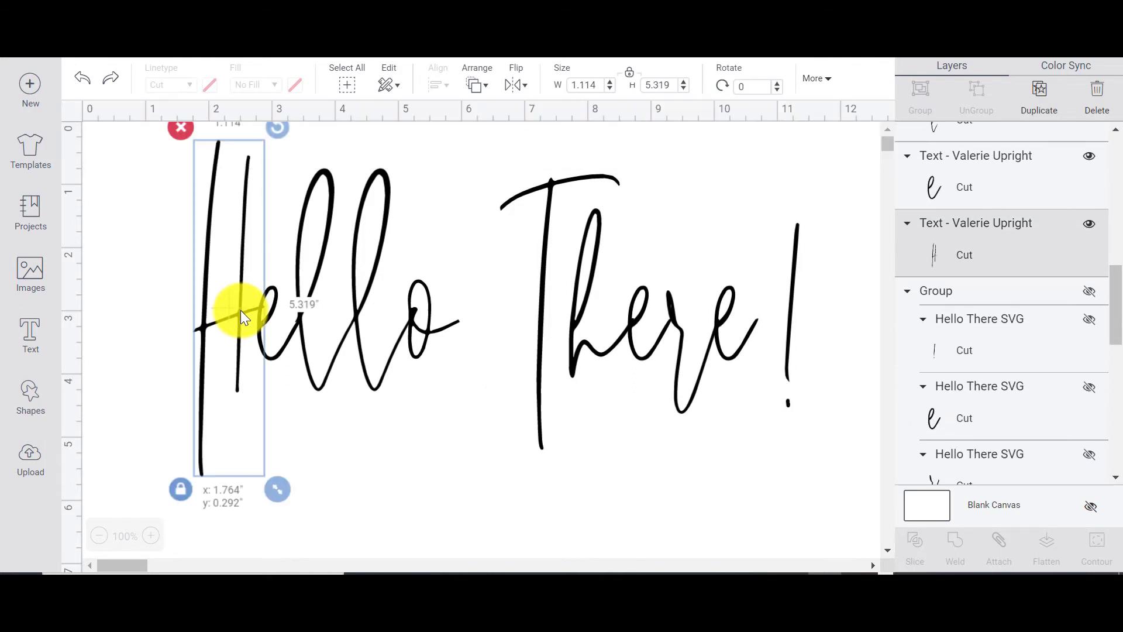
{"action": "left_click_drag", "start_coordinate": [241, 310], "coordinate": [235, 310]}
{"action": "left_click", "coordinate": [297, 410]}
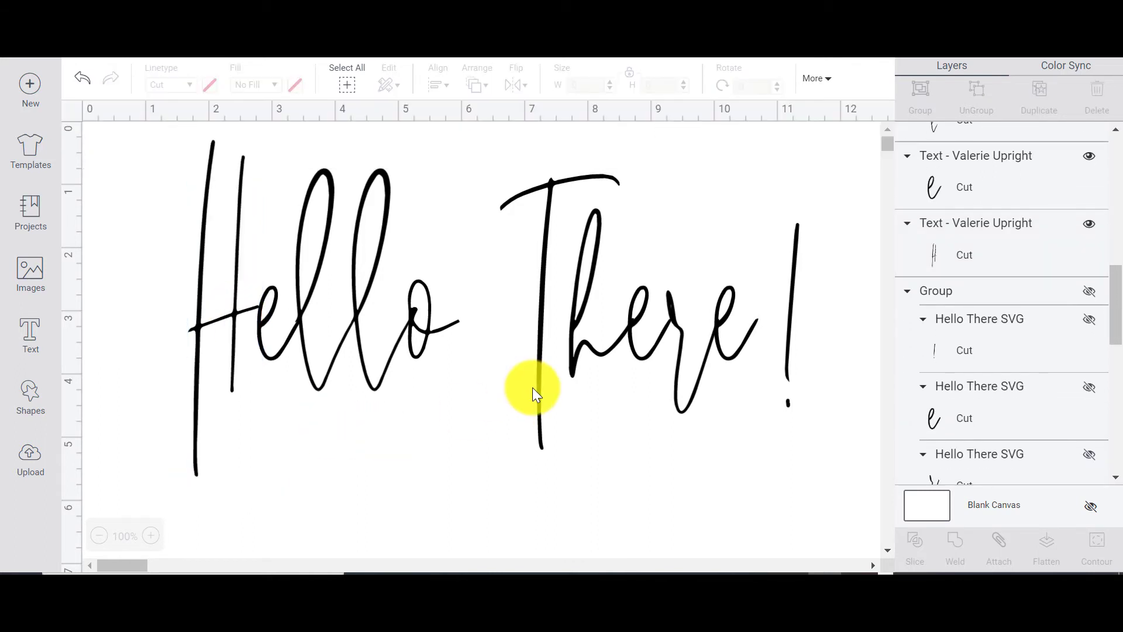
{"action": "left_click_drag", "start_coordinate": [728, 311], "coordinate": [730, 309]}
{"action": "left_click", "coordinate": [710, 425]}
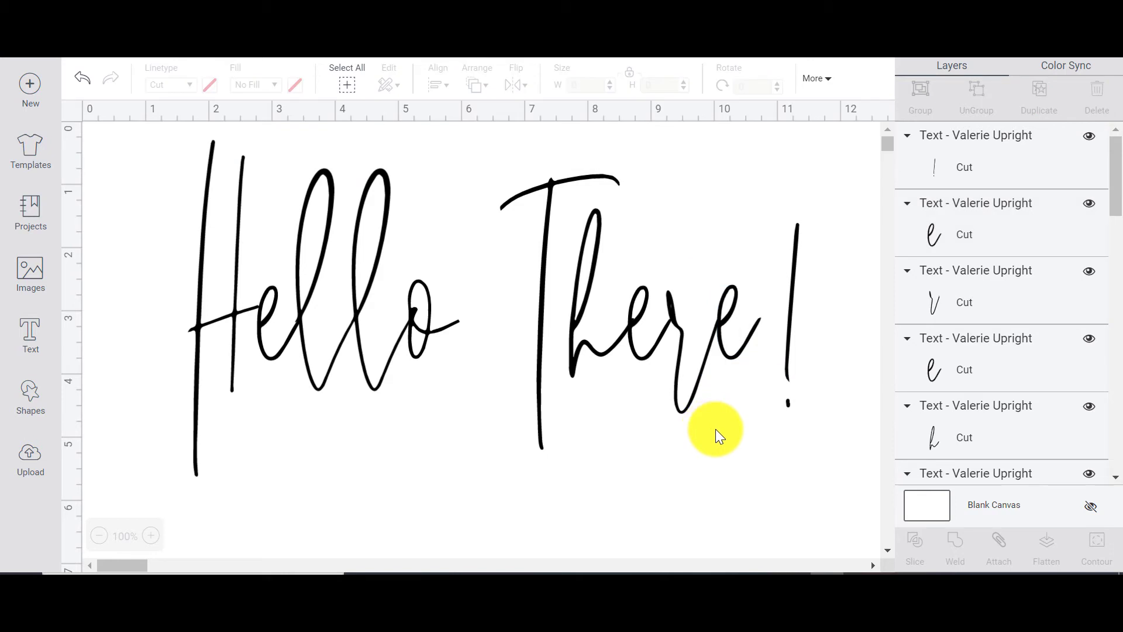
Step: Select all the adjusted Valerie Upright letters and weld them into one shape
{"action": "left_click_drag", "start_coordinate": [840, 442], "coordinate": [129, 223]}
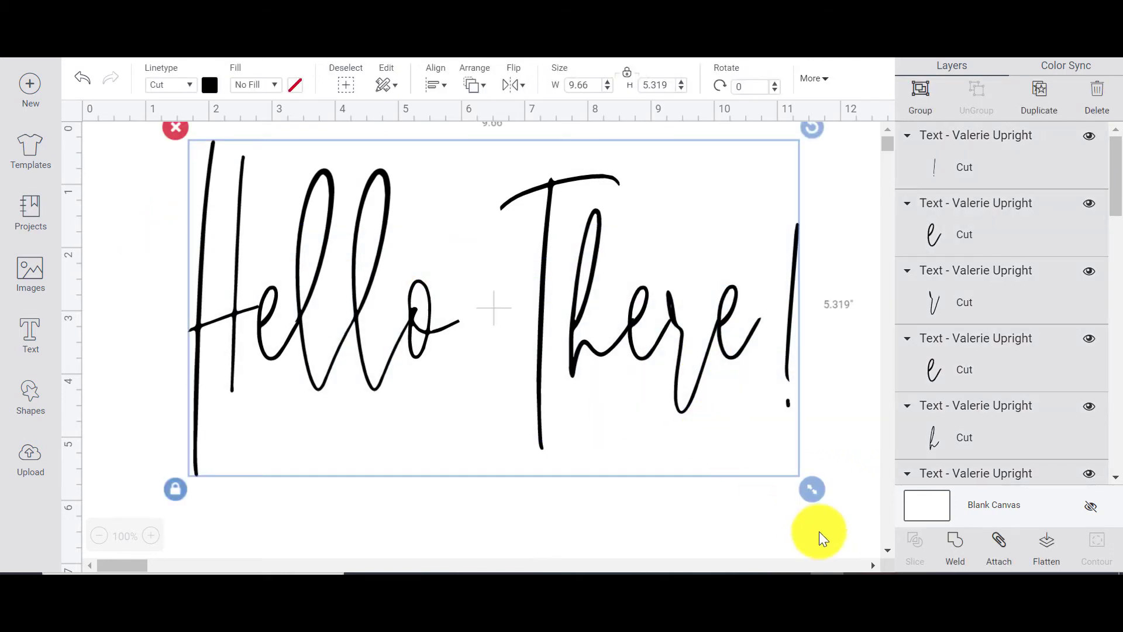
{"action": "left_click", "coordinate": [960, 546]}
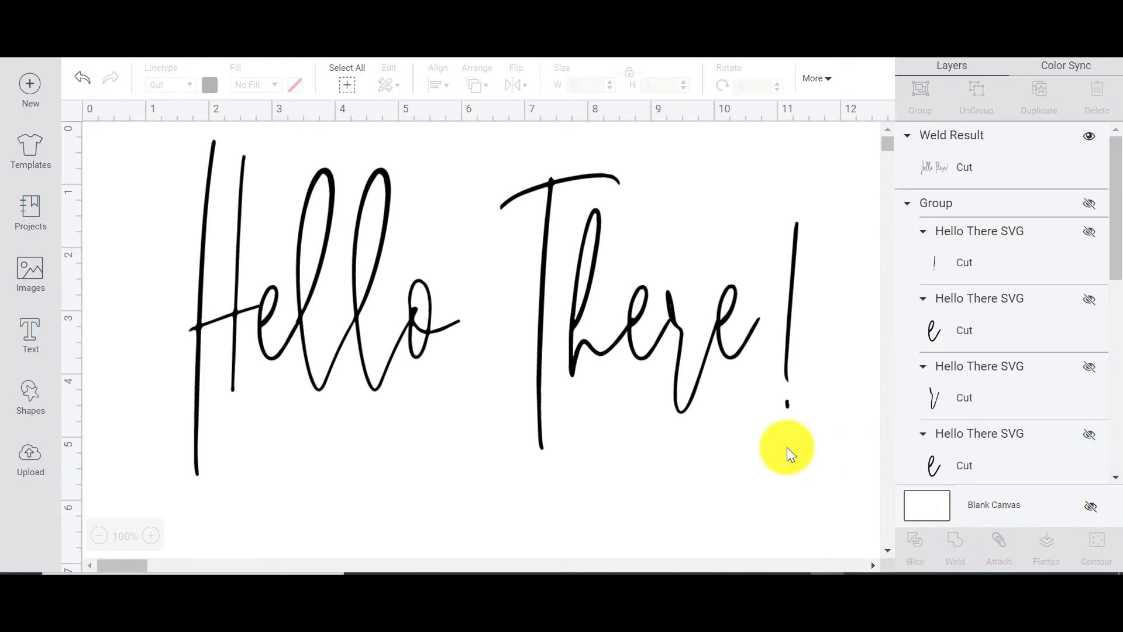
Step: Shrink the welded lettering to about 5.1 in wide and position it near the canvas's upper-left corner
{"action": "left_click", "coordinate": [439, 320]}
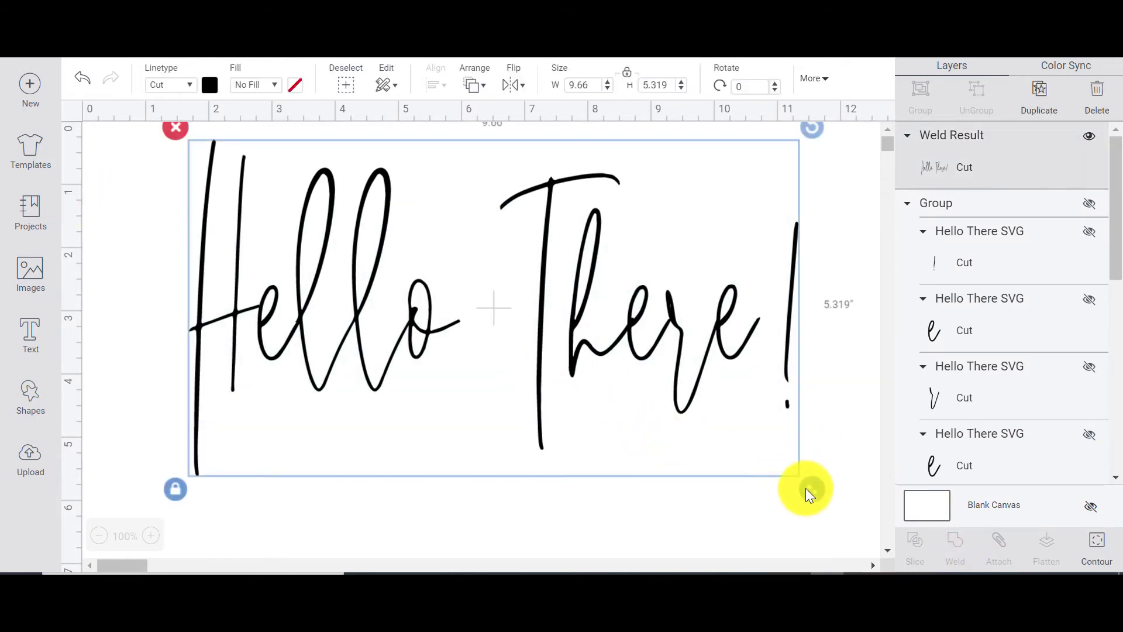
{"action": "left_click_drag", "start_coordinate": [805, 488], "coordinate": [519, 364]}
{"action": "left_click_drag", "start_coordinate": [380, 231], "coordinate": [394, 248]}
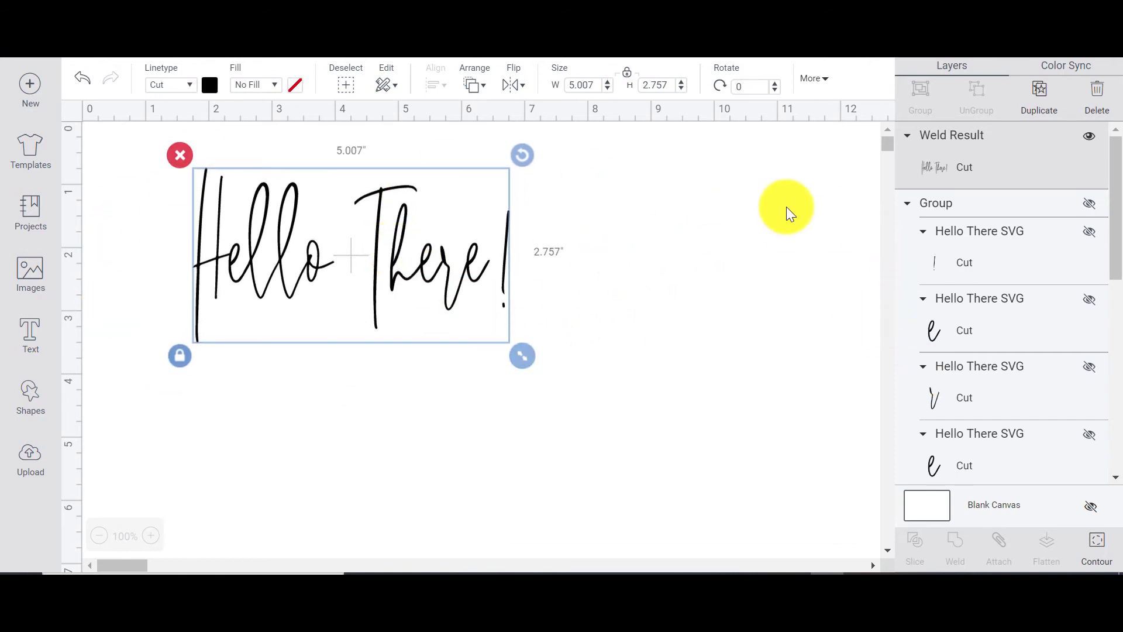
{"action": "mouse_move", "coordinate": [524, 352]}
{"action": "left_mouse_down"}
{"action": "mouse_move", "coordinate": [567, 376]}
{"action": "mouse_move", "coordinate": [529, 361]}
{"action": "left_mouse_up"}
{"action": "left_click_drag", "start_coordinate": [469, 279], "coordinate": [407, 266]}
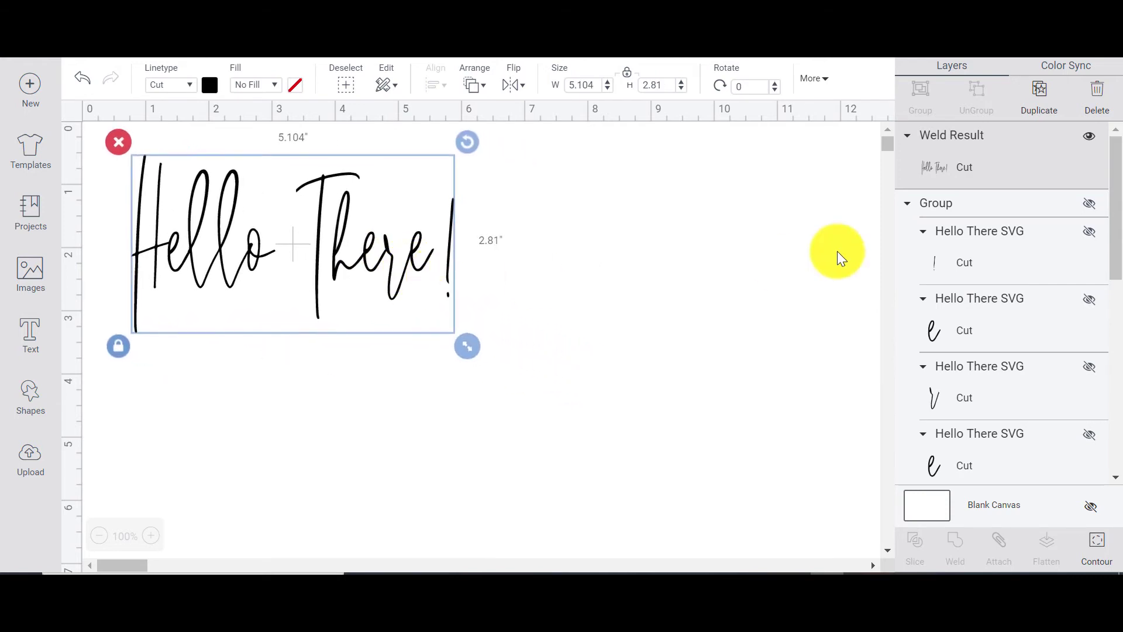
Step: Show the grouped Hello There SVG again and place it beneath the welded lettering for comparison
{"action": "left_click", "coordinate": [1088, 204]}
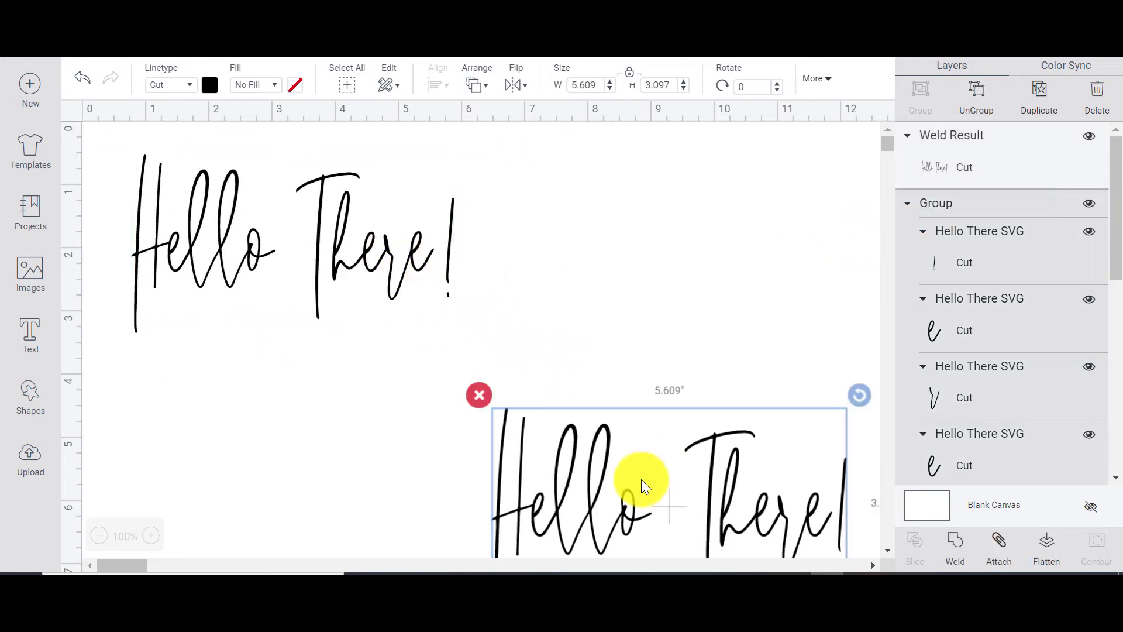
{"action": "left_click", "coordinate": [637, 403]}
{"action": "left_click", "coordinate": [574, 506]}
{"action": "left_click_drag", "start_coordinate": [574, 501], "coordinate": [310, 436]}
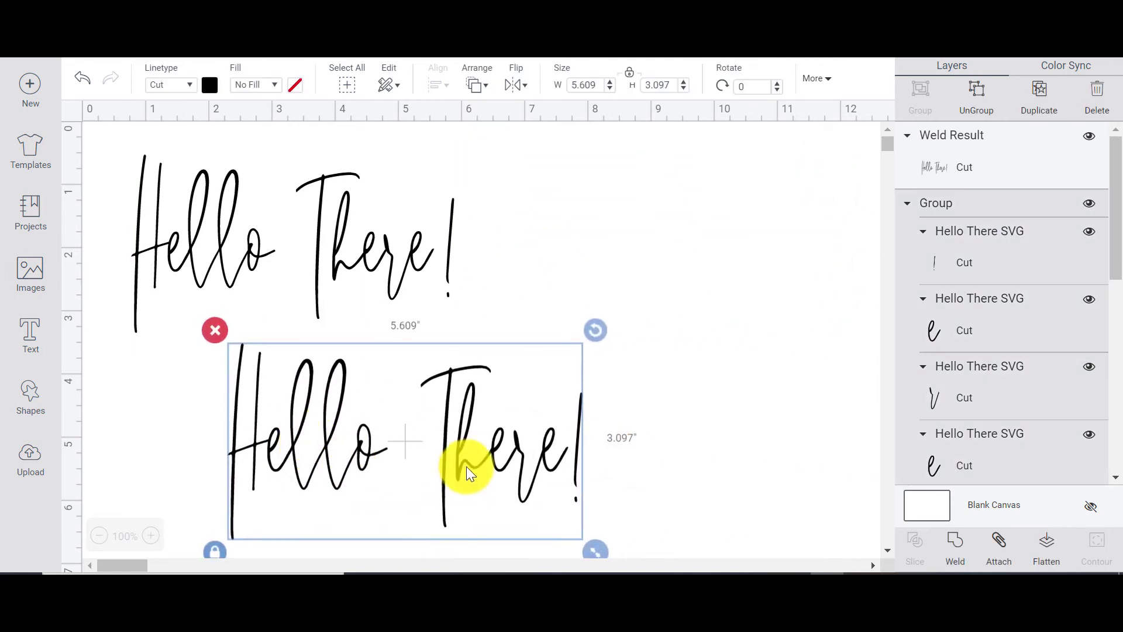
{"action": "left_click", "coordinate": [722, 414]}
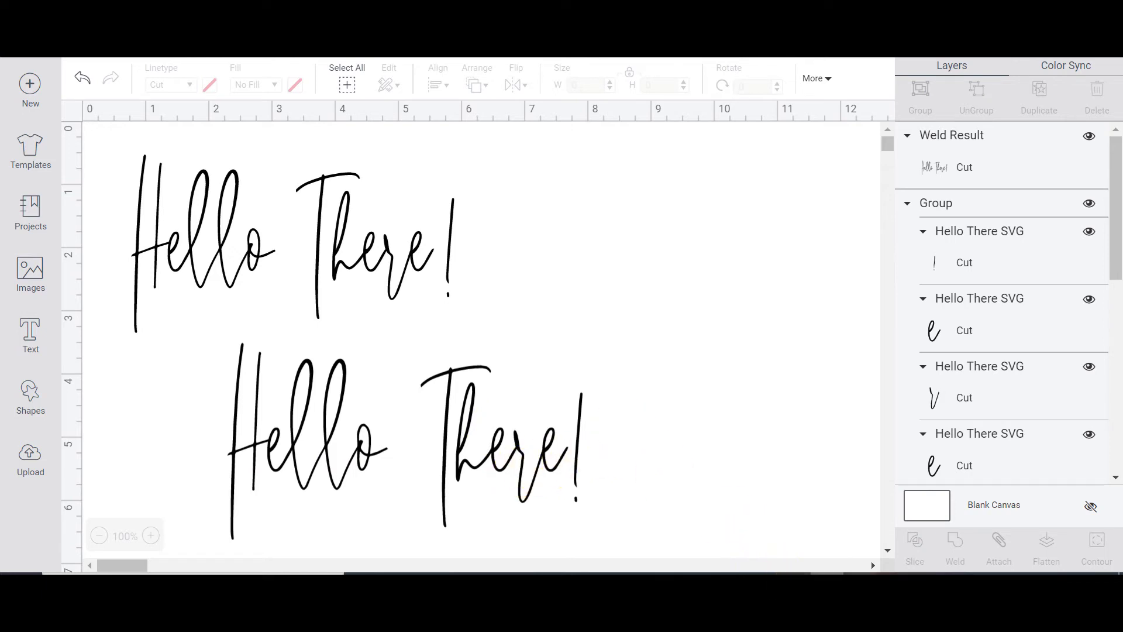
Step: Bring FontLab Pad in front of the Handwritten Font Bundle V2 folder, narrow its window and reduce the text size to 172
{"action": "left_click", "coordinate": [896, 586]}
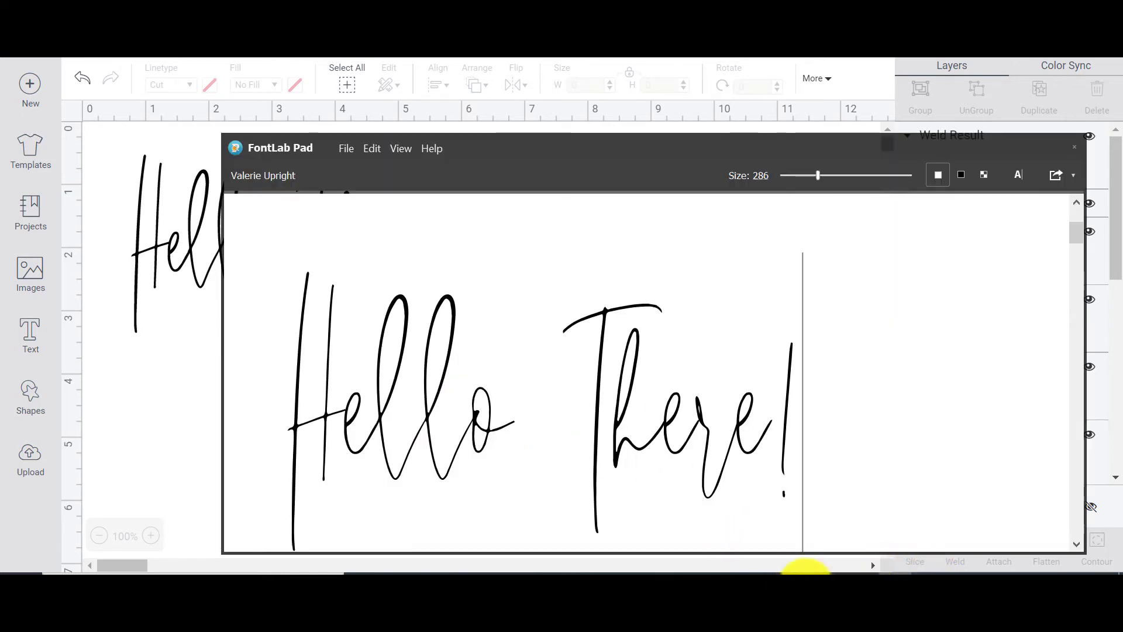
{"action": "left_click", "coordinate": [563, 596]}
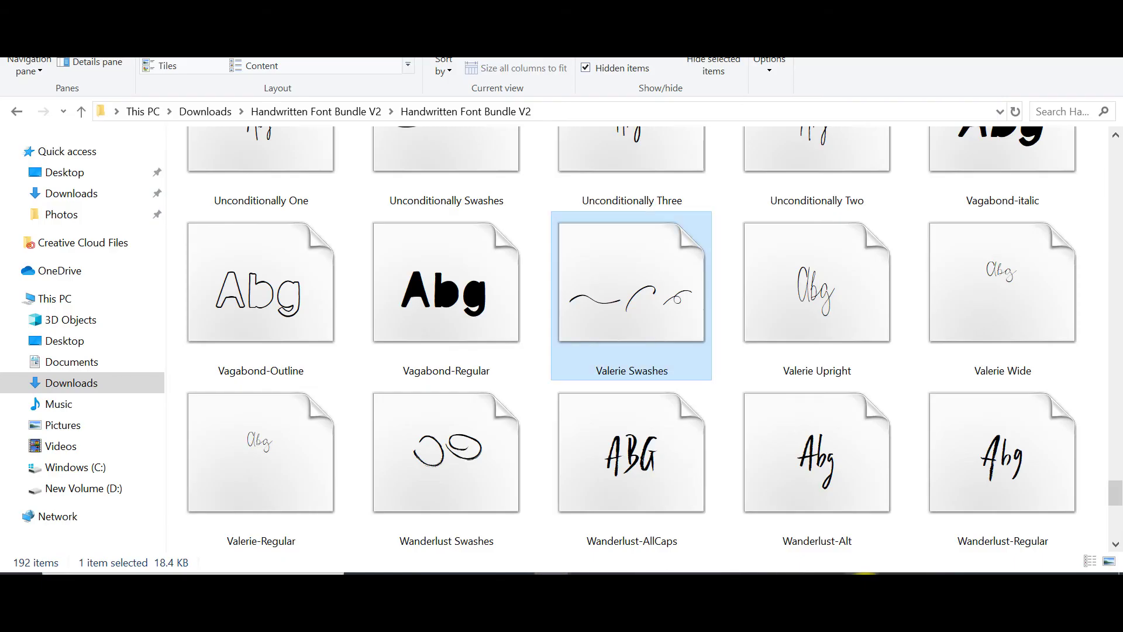
{"action": "left_click", "coordinate": [889, 591]}
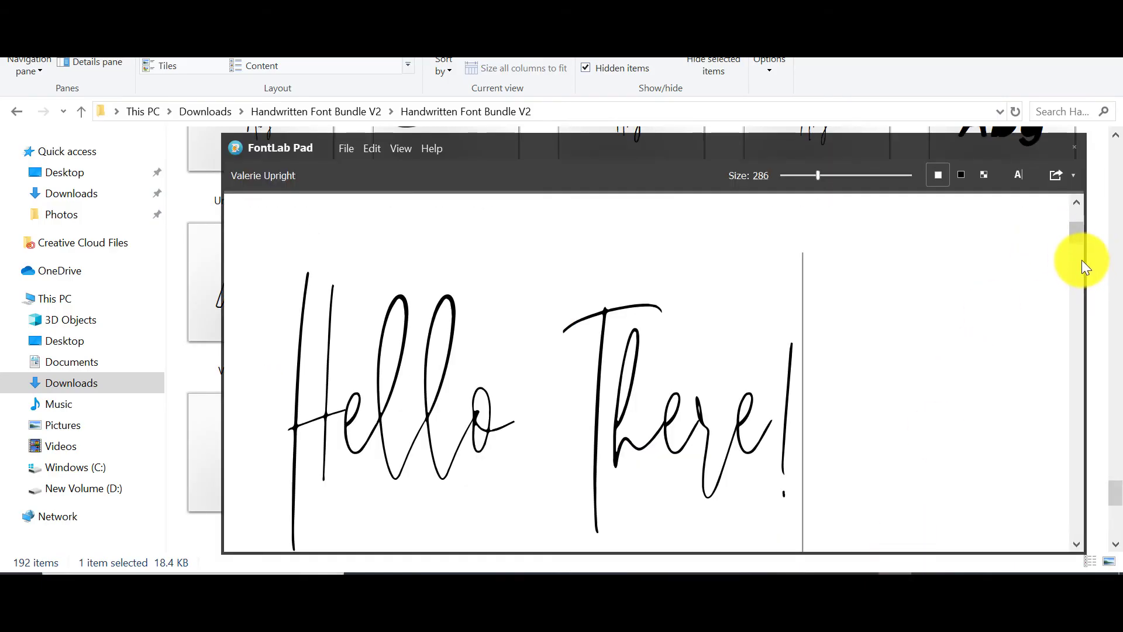
{"action": "left_click_drag", "start_coordinate": [1085, 259], "coordinate": [909, 259]}
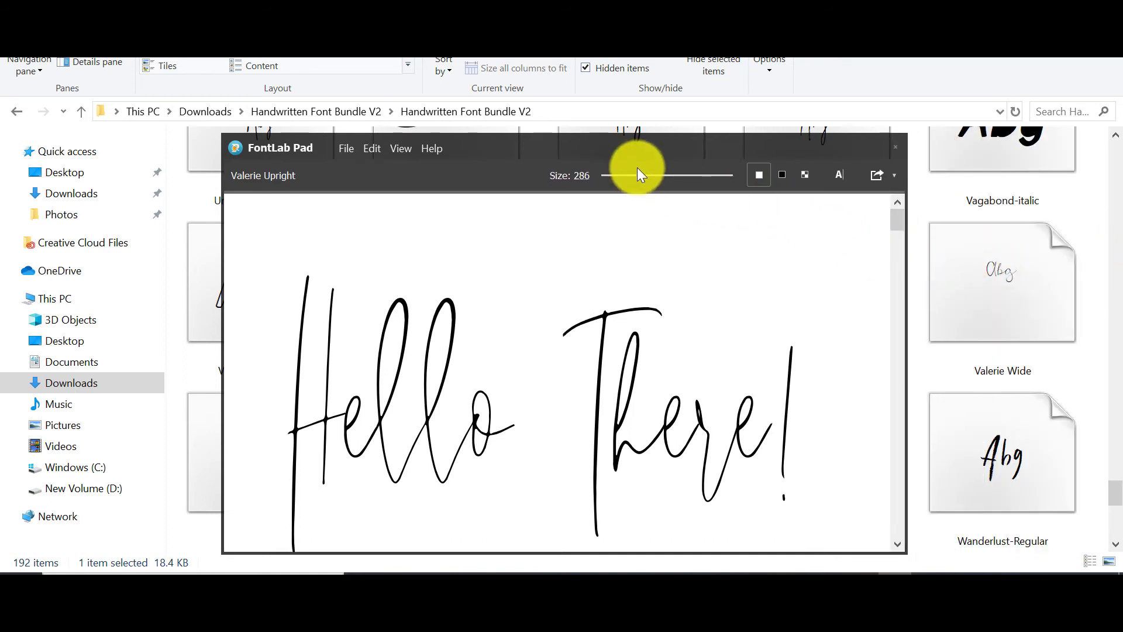
{"action": "left_click_drag", "start_coordinate": [637, 174], "coordinate": [622, 176]}
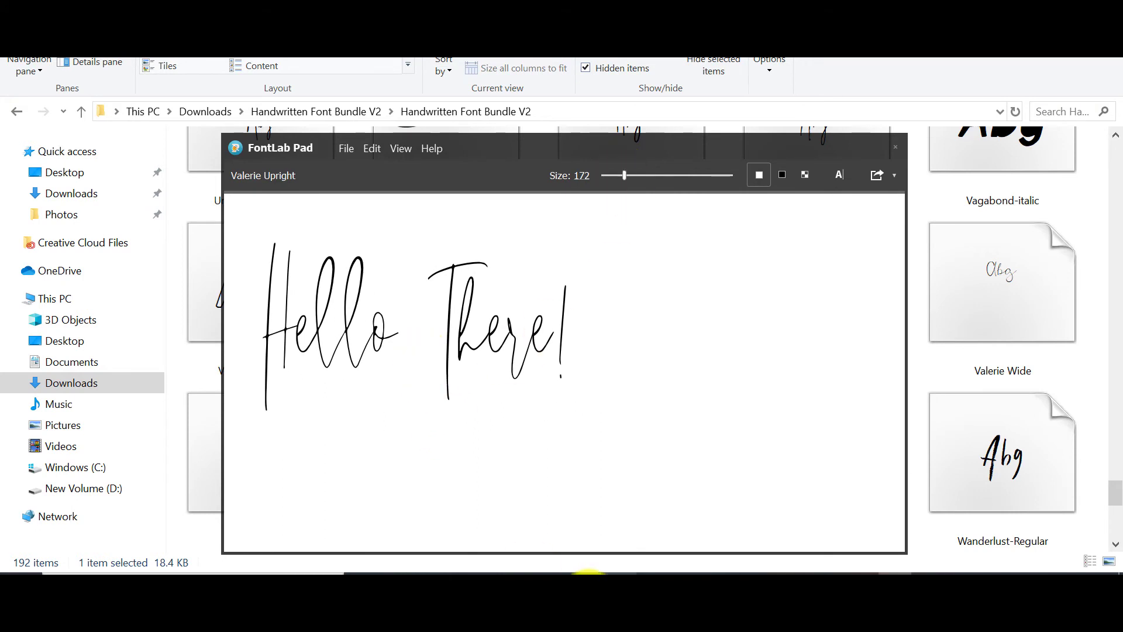
Step: Switch to Cricut Design Space, add the text "test" in Valerie Upright and move it to the empty area beside the lettering
{"action": "mouse_move", "coordinate": [773, 574]}
{"action": "left_click", "coordinate": [829, 575]}
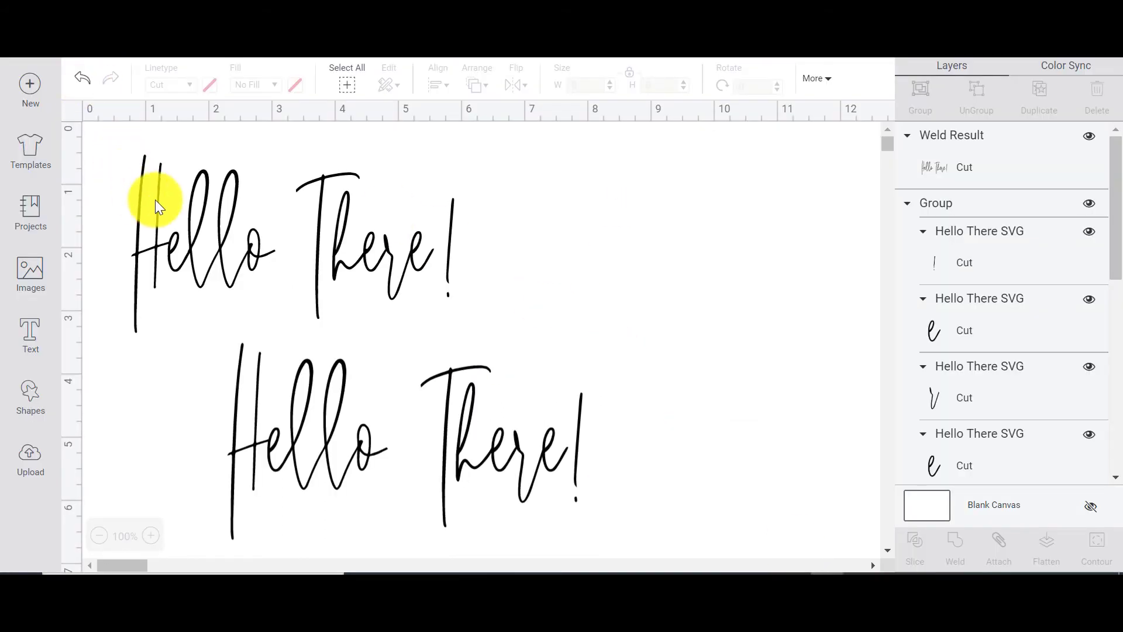
{"action": "left_click", "coordinate": [204, 215]}
{"action": "left_click", "coordinate": [727, 321]}
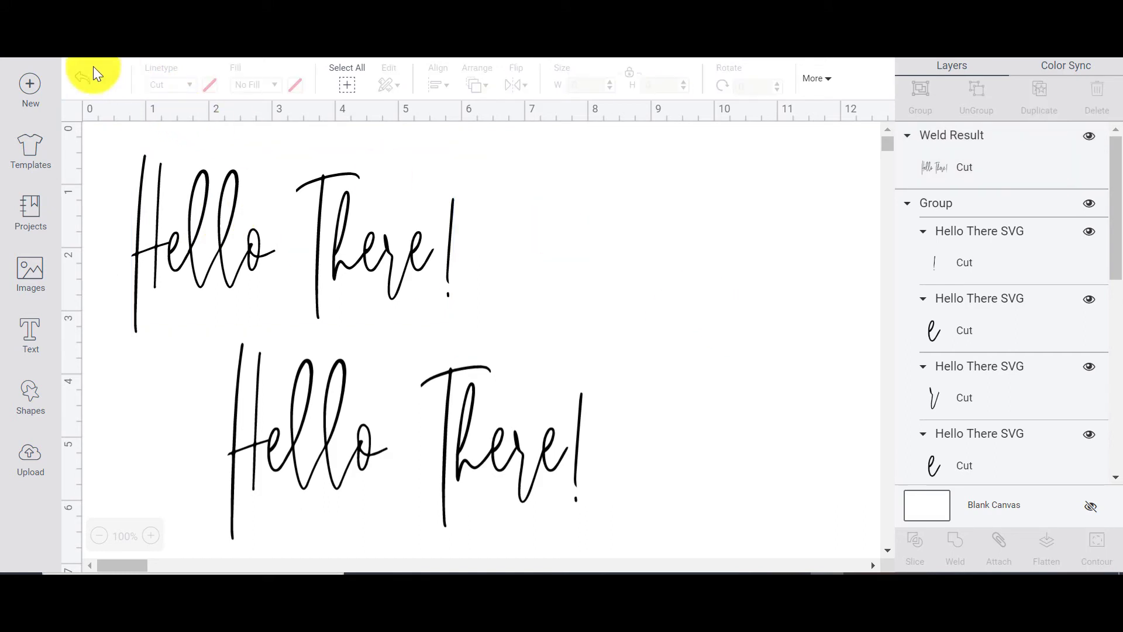
{"action": "left_click", "coordinate": [469, 377]}
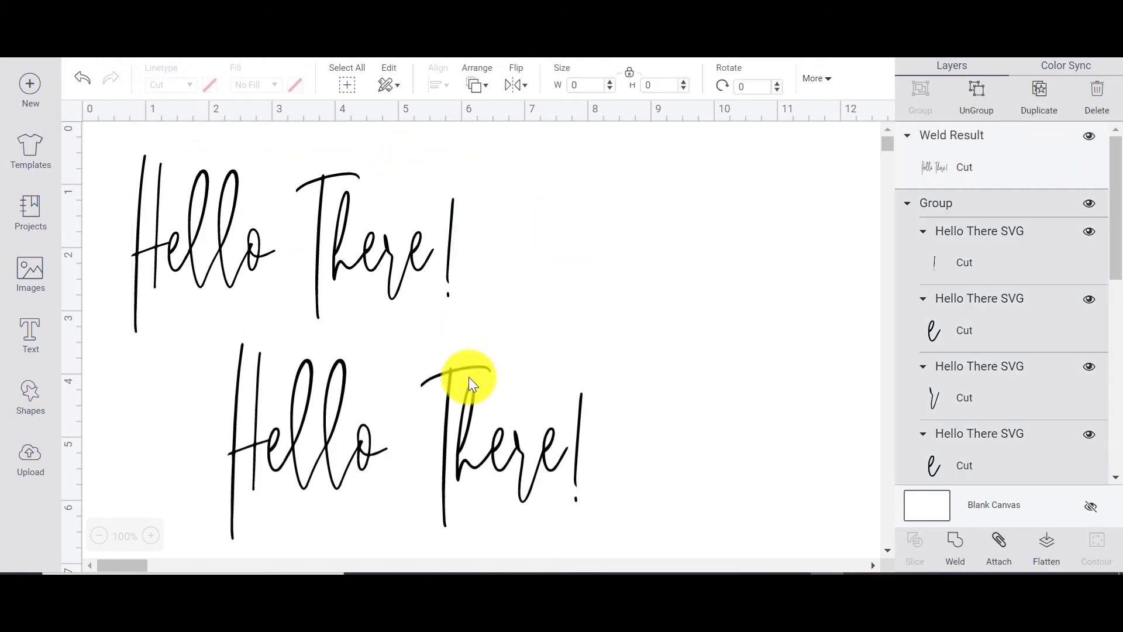
{"action": "left_click", "coordinate": [291, 314]}
{"action": "left_click", "coordinate": [31, 331]}
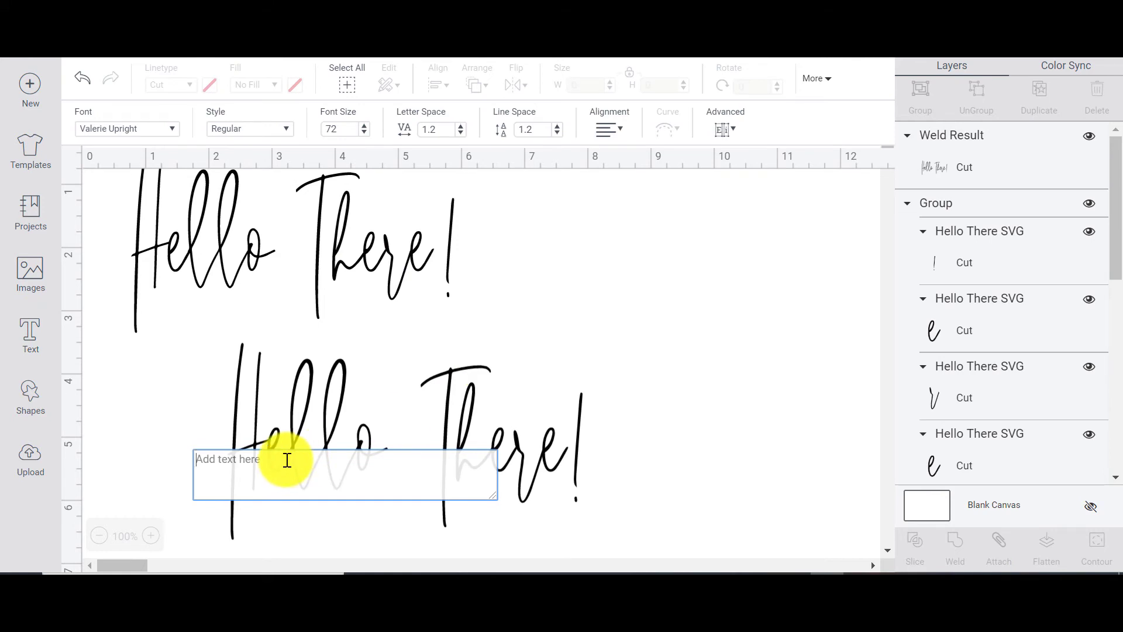
{"action": "type", "text": "test"}
{"action": "key", "text": "Return"}
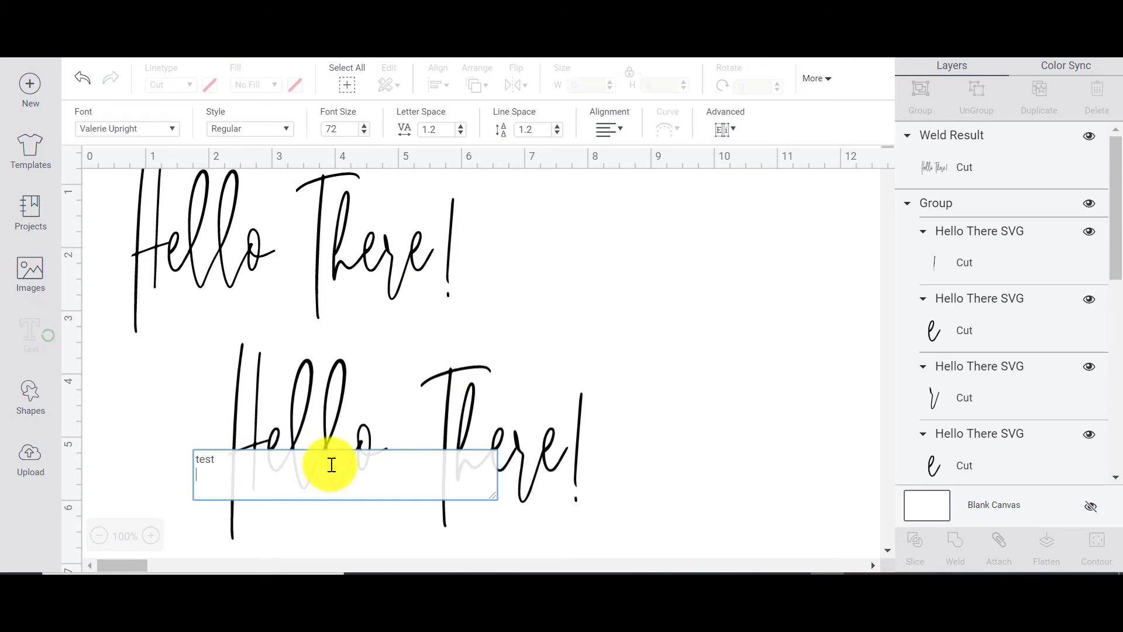
{"action": "left_click_drag", "start_coordinate": [318, 481], "coordinate": [707, 290]}
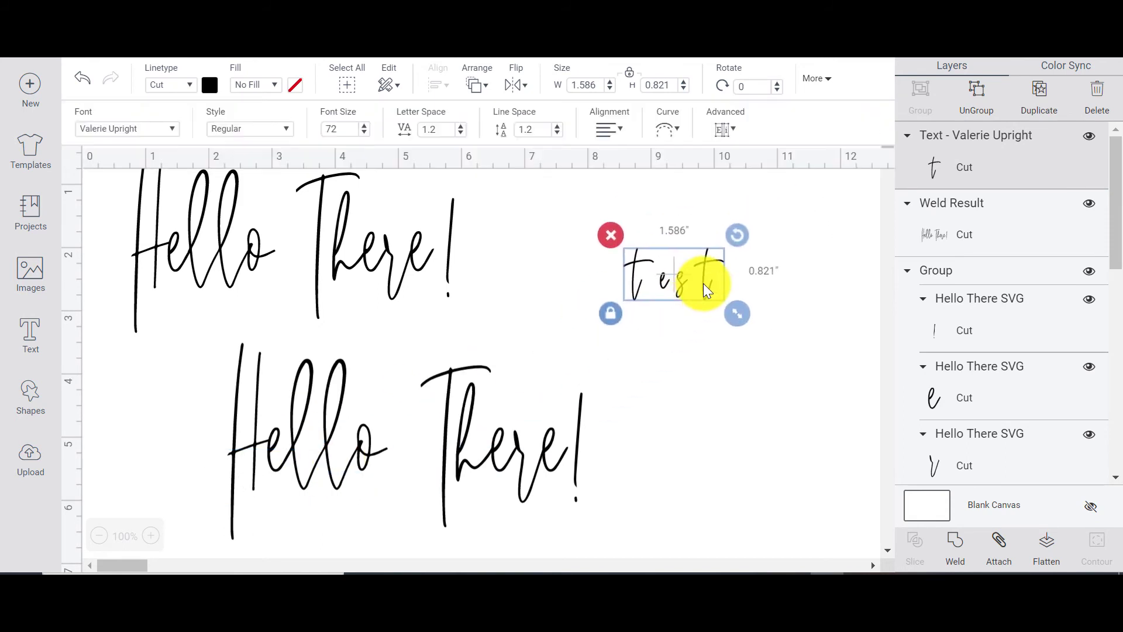
Step: Clear the valerie font search, browse the full font list and apply Bodoni MT Condensed to the "test" text
{"action": "left_click", "coordinate": [151, 132]}
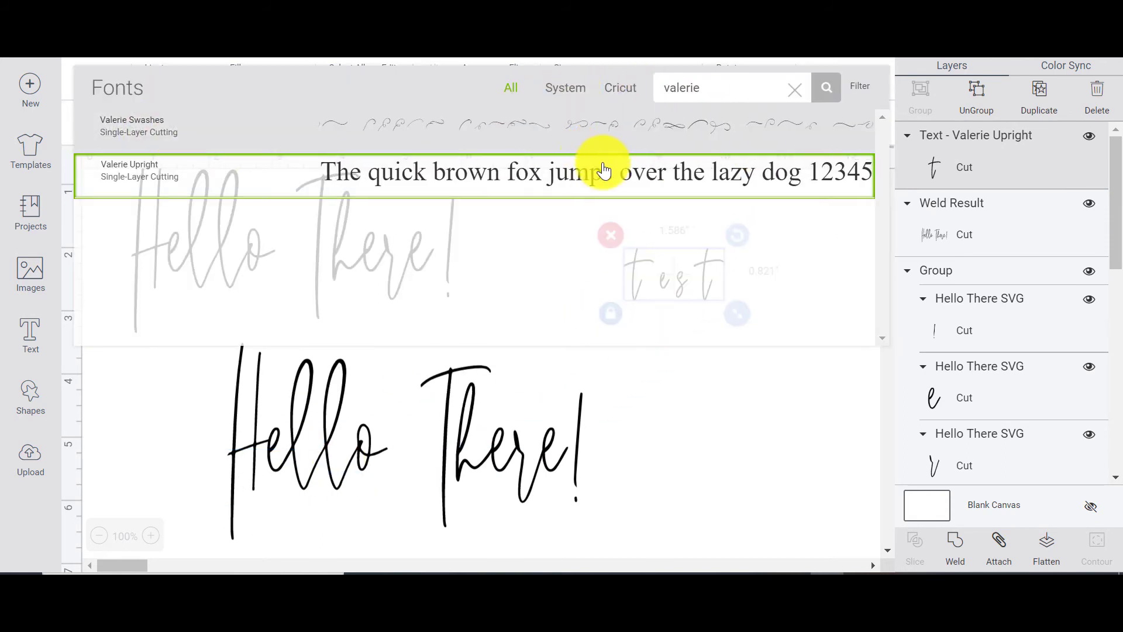
{"action": "left_click", "coordinate": [794, 90]}
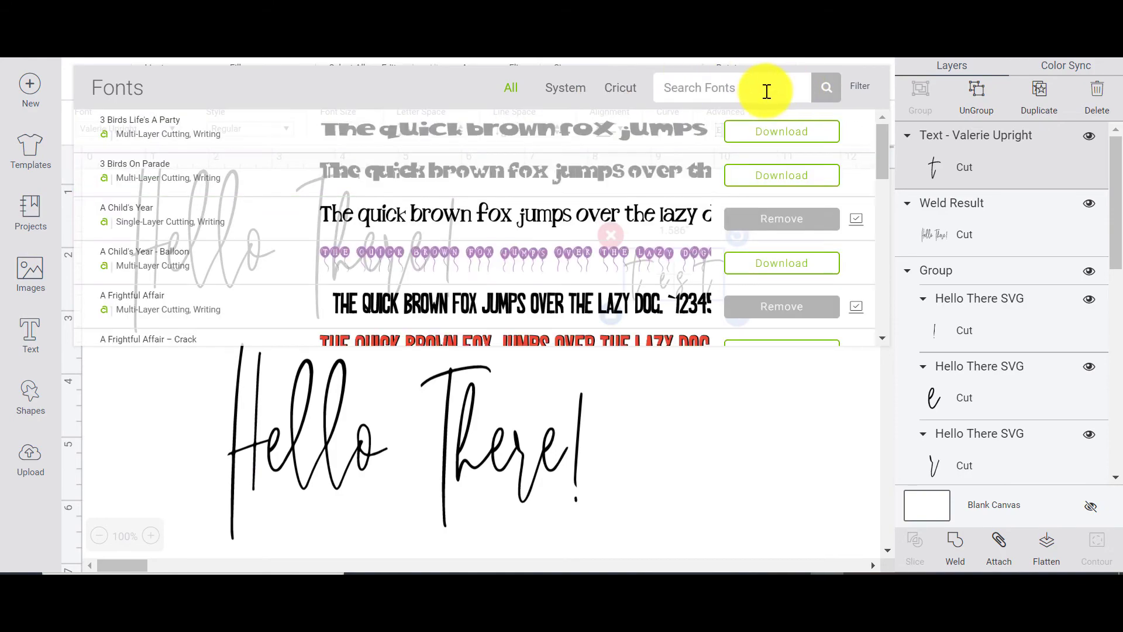
{"action": "scroll", "coordinate": [549, 155], "scroll_direction": "down", "scroll_amount": 10}
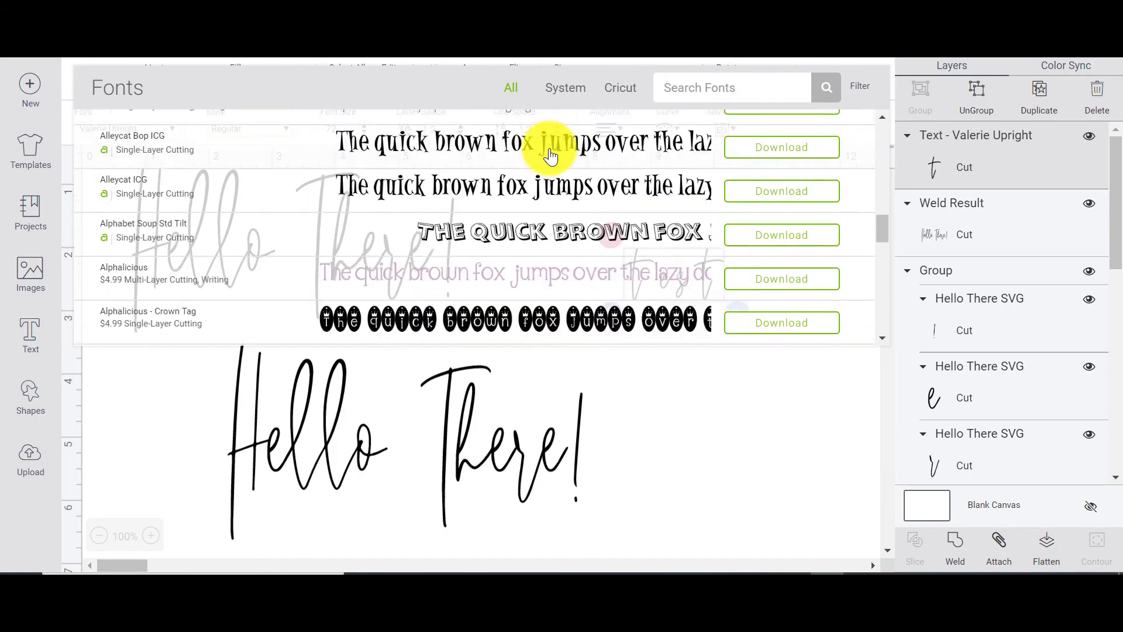
{"action": "scroll", "coordinate": [550, 156], "scroll_direction": "down", "scroll_amount": 15}
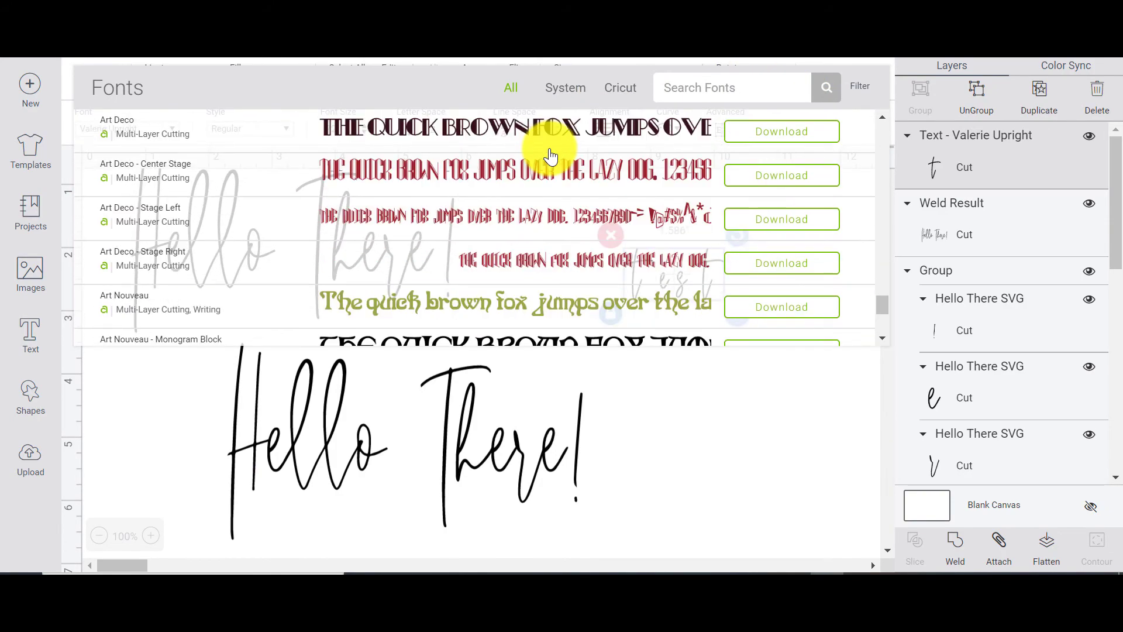
{"action": "scroll", "coordinate": [550, 156], "scroll_direction": "down", "scroll_amount": 15}
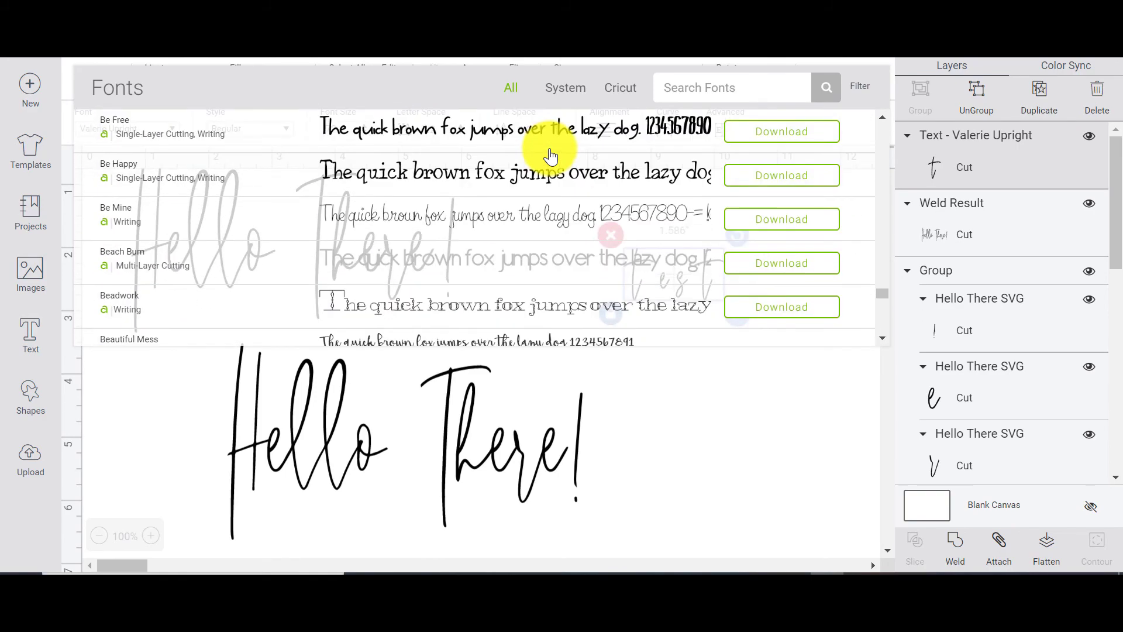
{"action": "scroll", "coordinate": [550, 155], "scroll_direction": "down", "scroll_amount": 15}
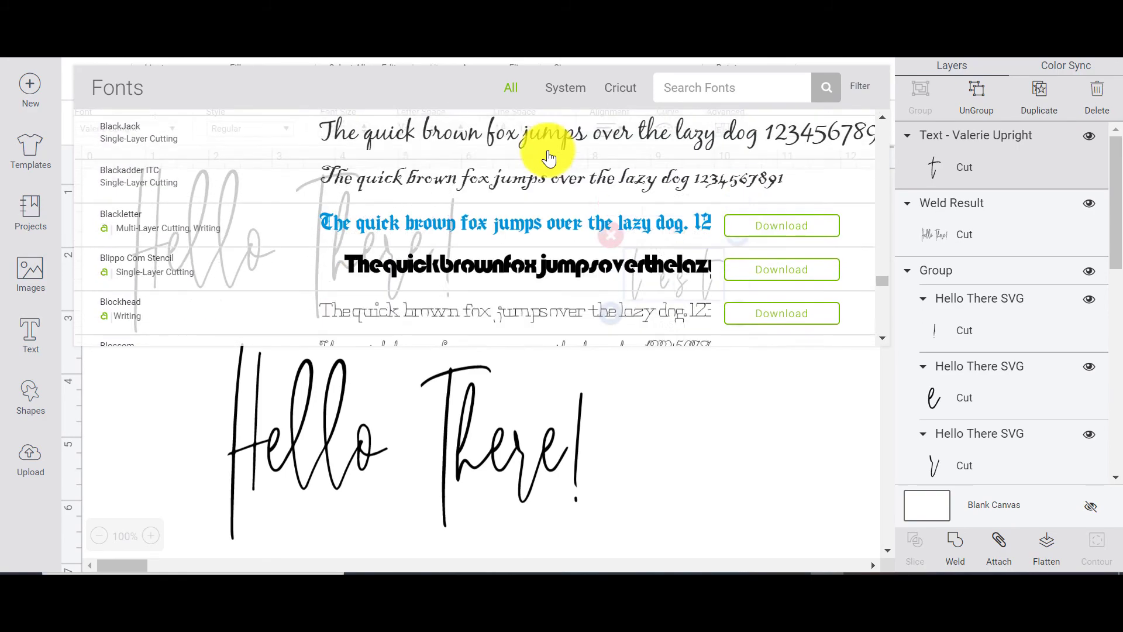
{"action": "scroll", "coordinate": [548, 157], "scroll_direction": "down", "scroll_amount": 5}
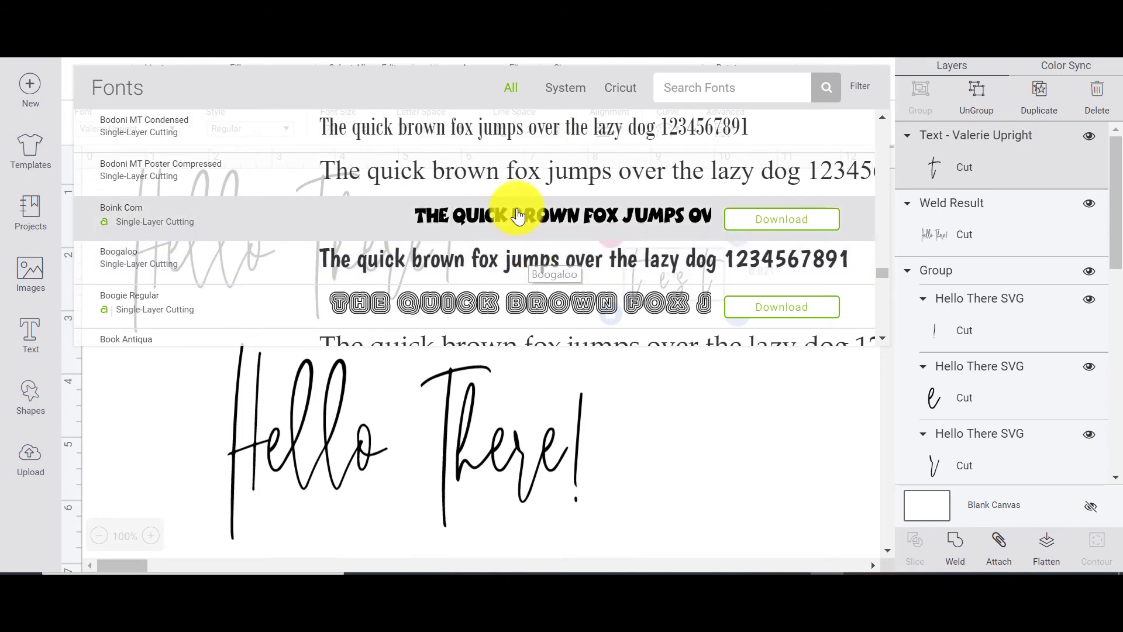
{"action": "left_click", "coordinate": [465, 127]}
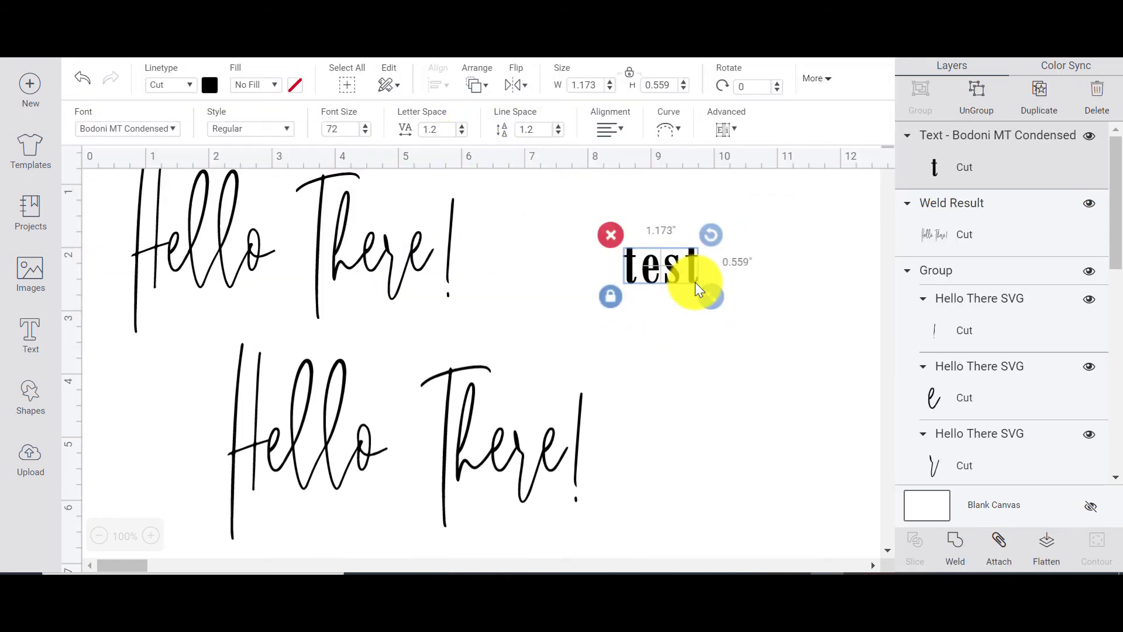
Step: Delete the "test" text from the canvas
{"action": "left_click", "coordinate": [685, 384]}
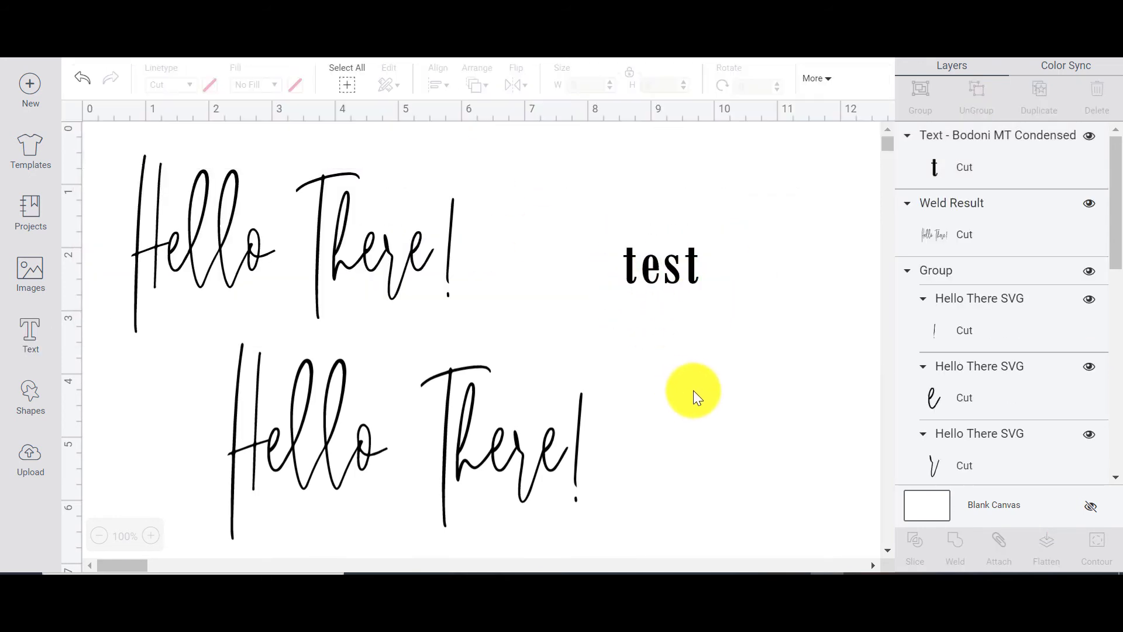
{"action": "left_click_drag", "start_coordinate": [640, 232], "coordinate": [605, 218]}
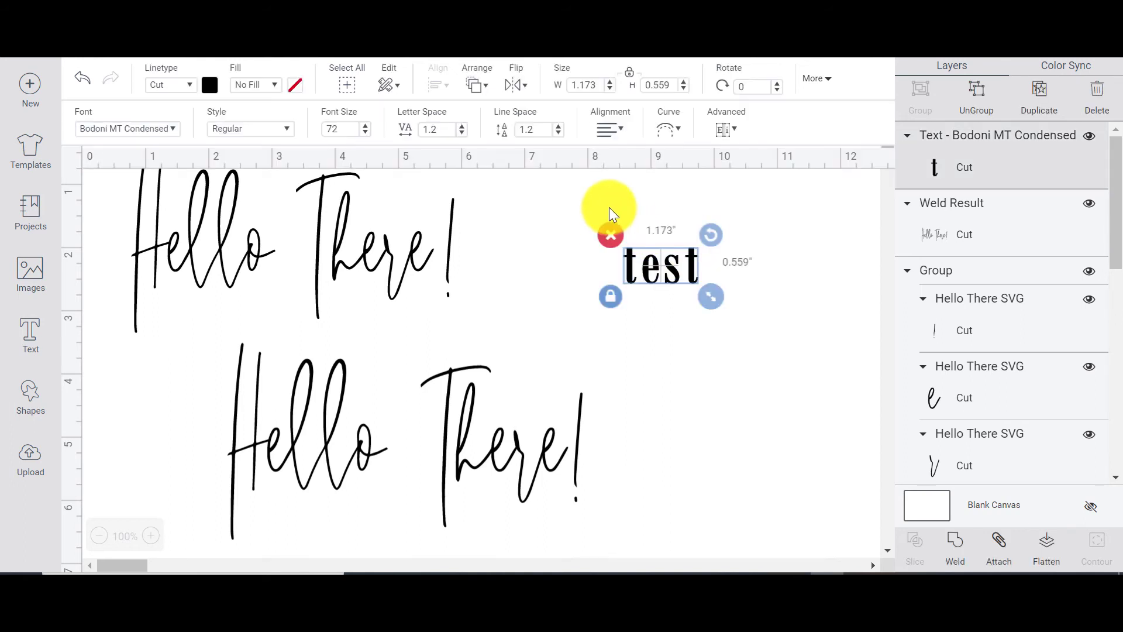
{"action": "left_click", "coordinate": [618, 229]}
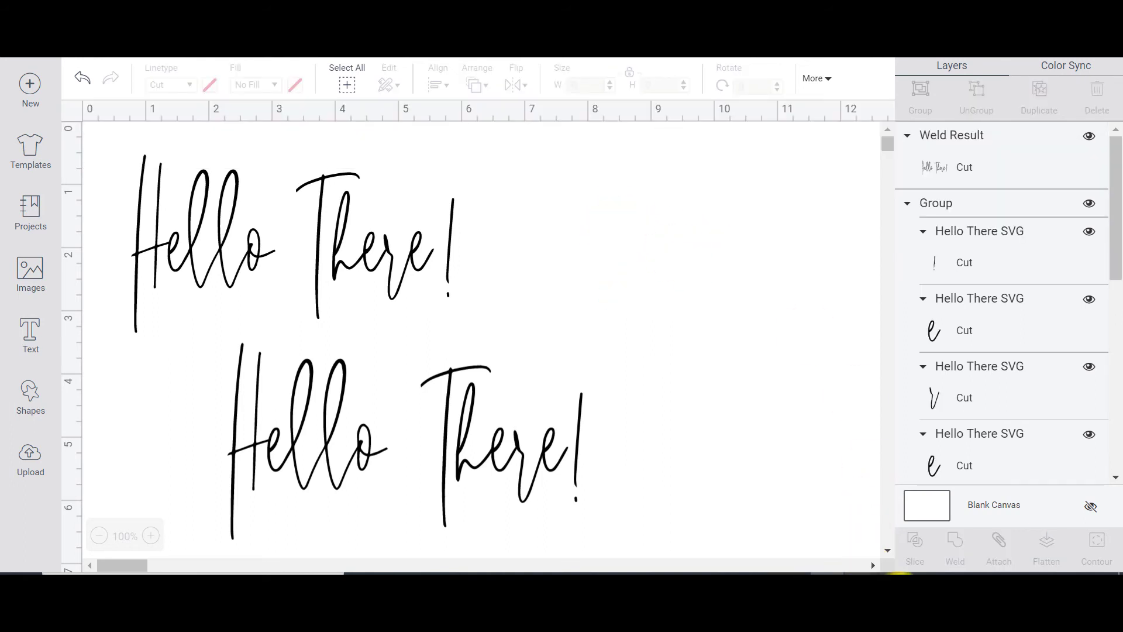
Step: Bring FontLab Pad back over the font folder, narrow its window further and place it beside the font previews
{"action": "left_click", "coordinate": [903, 575]}
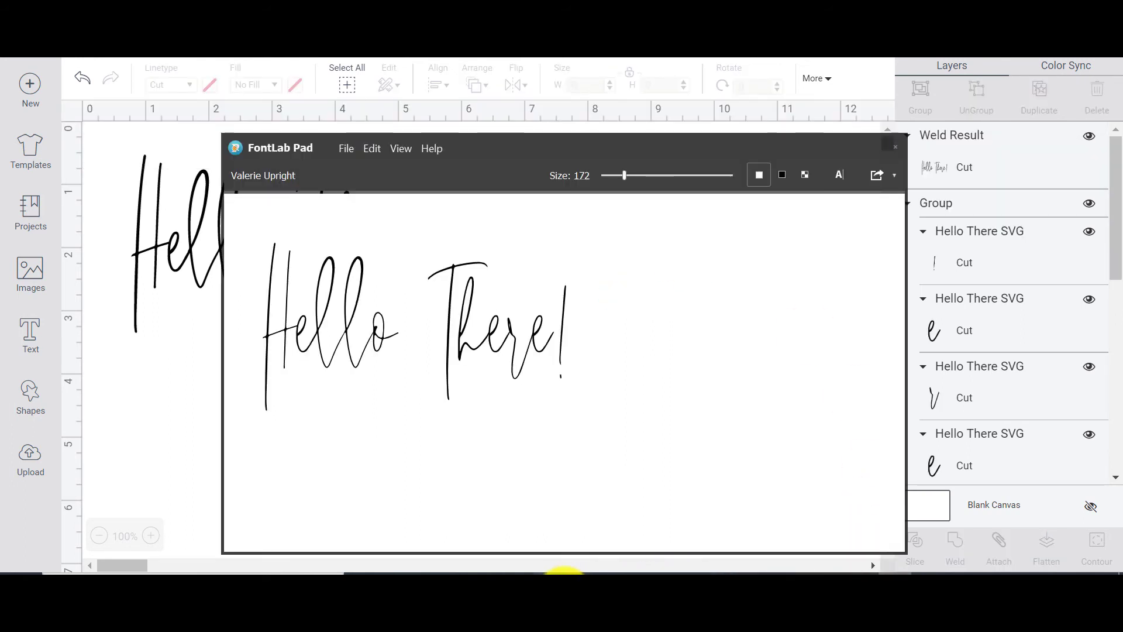
{"action": "left_click", "coordinate": [585, 574]}
{"action": "left_click", "coordinate": [908, 575]}
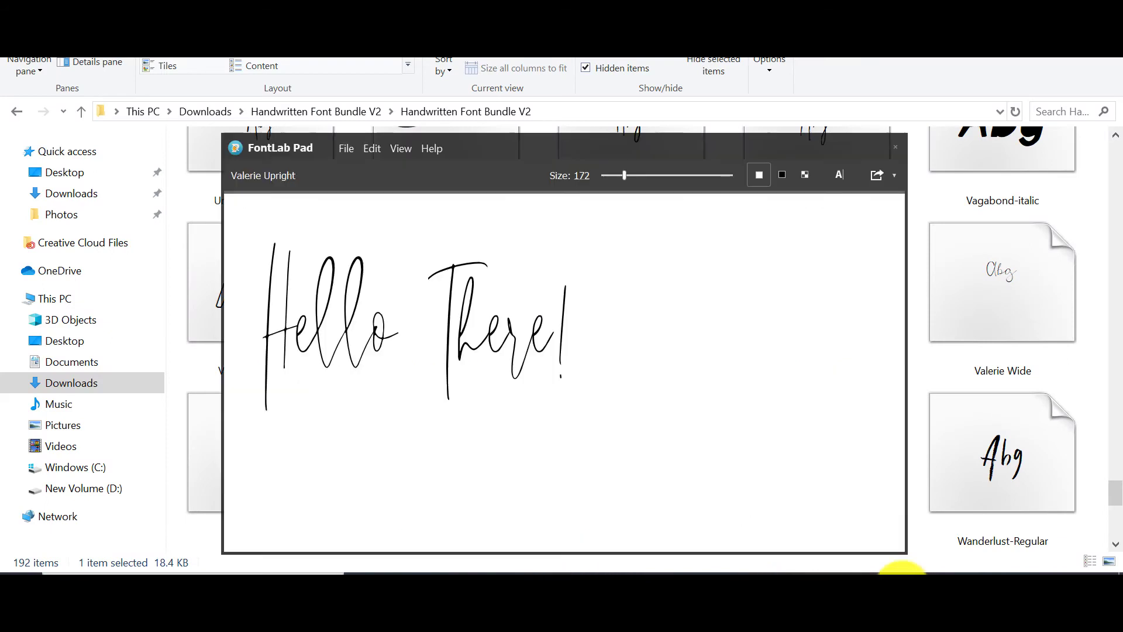
{"action": "left_click_drag", "start_coordinate": [546, 155], "coordinate": [859, 158]}
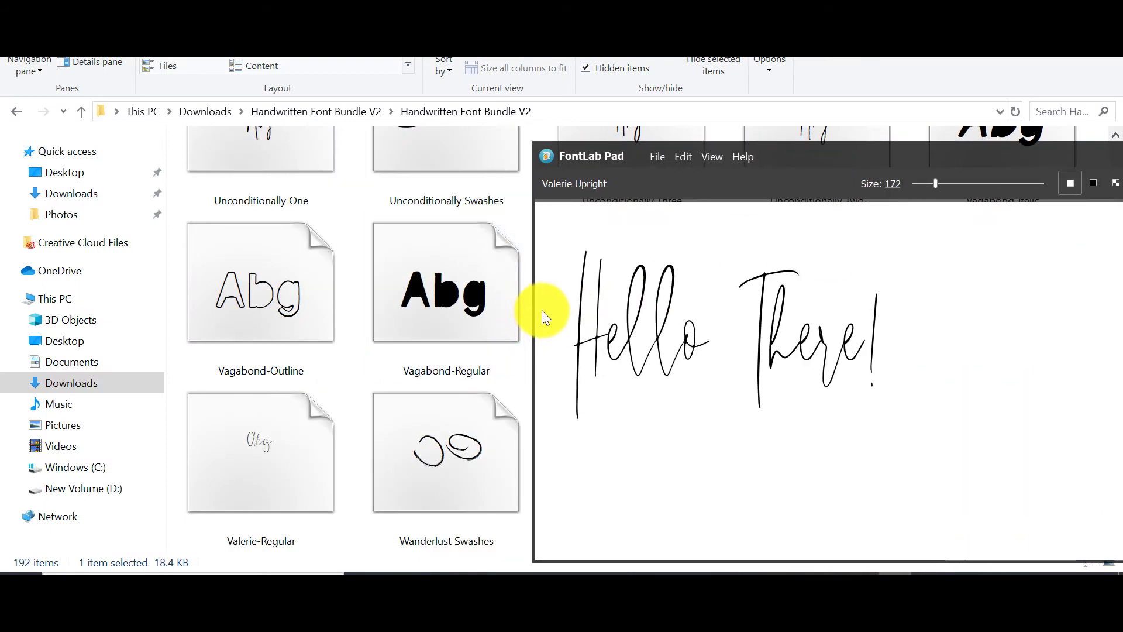
{"action": "left_click_drag", "start_coordinate": [534, 310], "coordinate": [804, 331]}
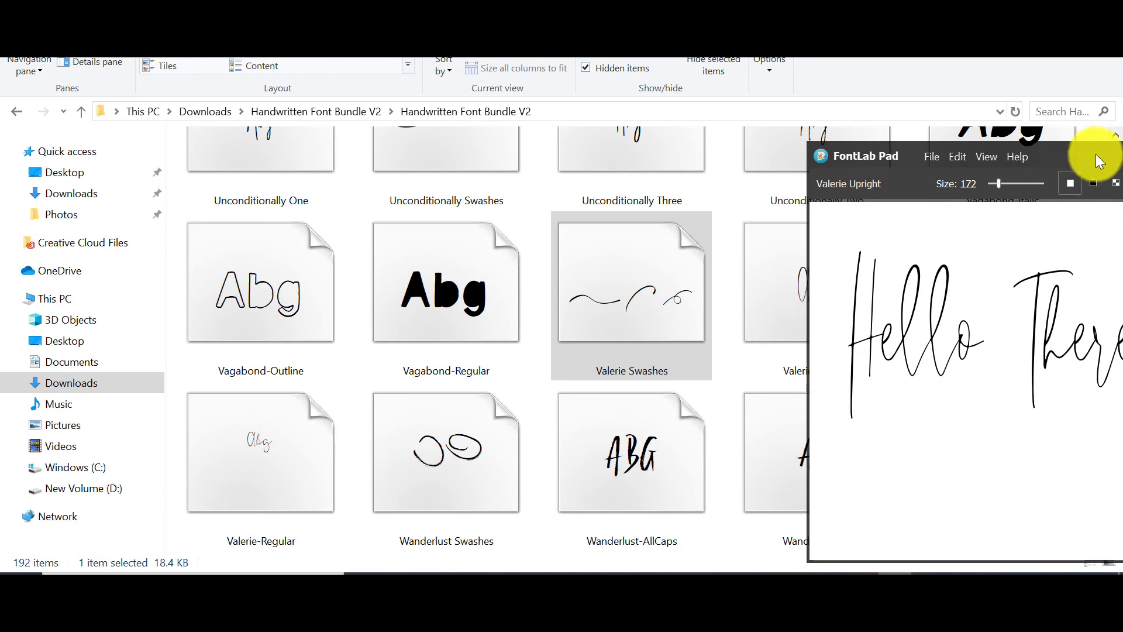
{"action": "left_click_drag", "start_coordinate": [1095, 155], "coordinate": [867, 148]}
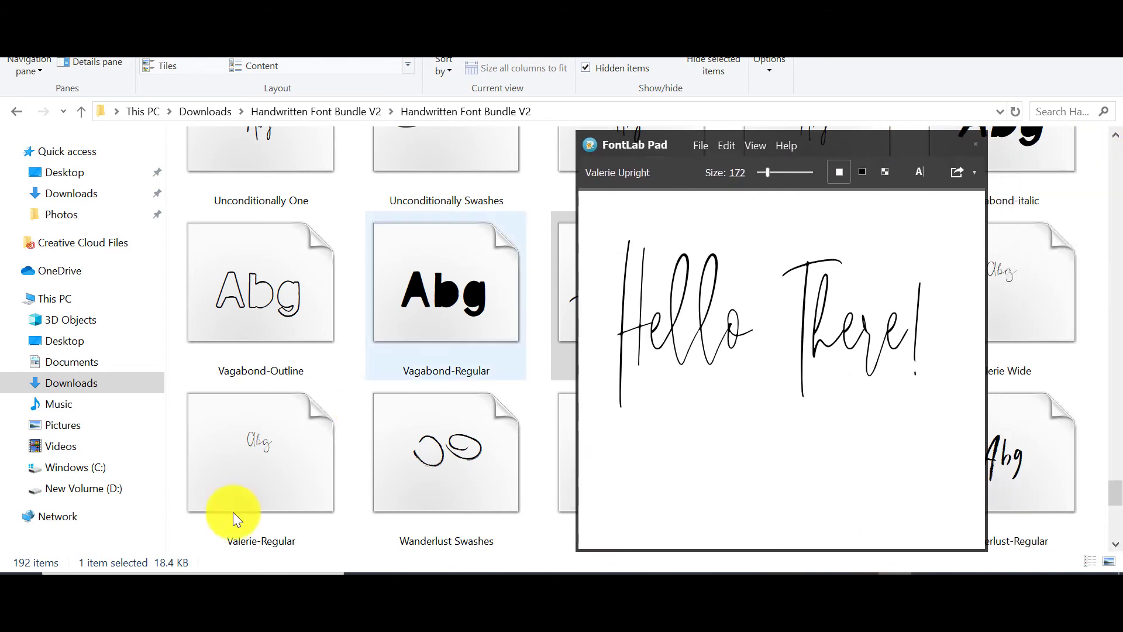
Step: Load Vagabond-Outline from the font folder into FontLab Pad to preview the phrase, then load Unconditionally One instead
{"action": "left_click", "coordinate": [233, 280]}
{"action": "left_click_drag", "start_coordinate": [233, 280], "coordinate": [755, 381]}
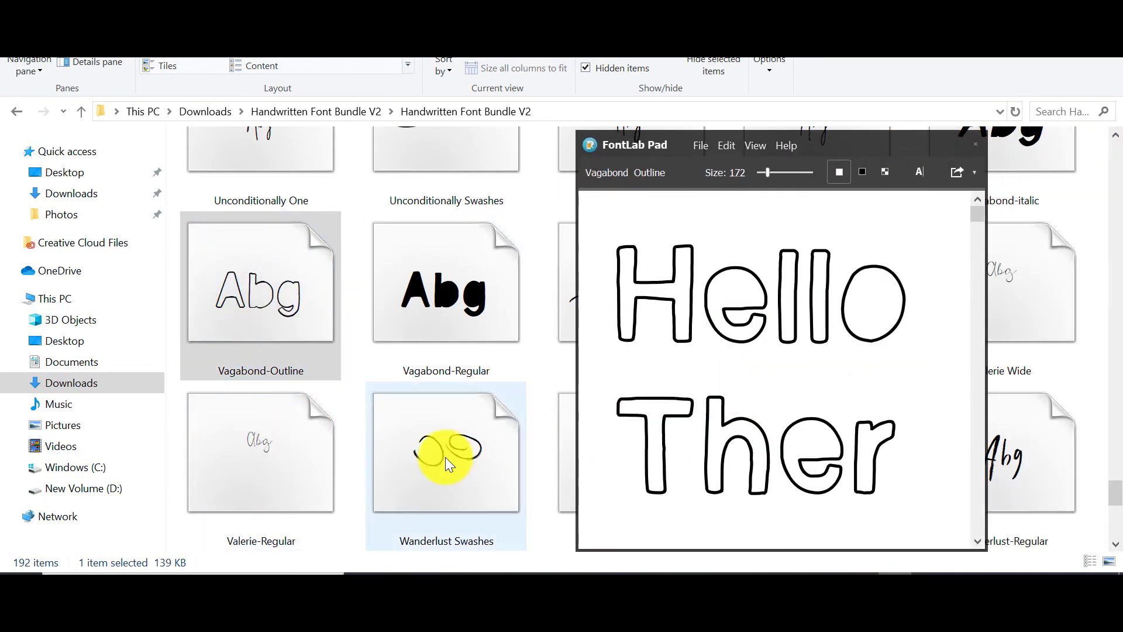
{"action": "scroll", "coordinate": [437, 432], "scroll_direction": "up", "scroll_amount": 3}
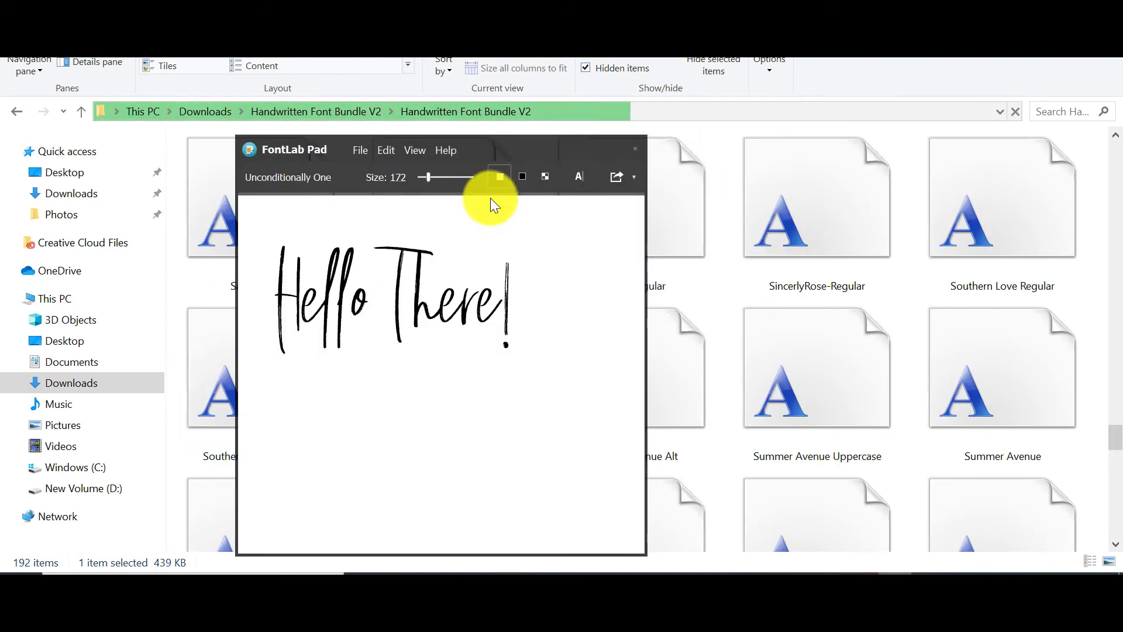
Step: Replace the Hello There! sample with "I love you", "to the moon" and "and back" on three separate lines
{"action": "left_click", "coordinate": [426, 276]}
{"action": "left_click_drag", "start_coordinate": [560, 313], "coordinate": [251, 255]}
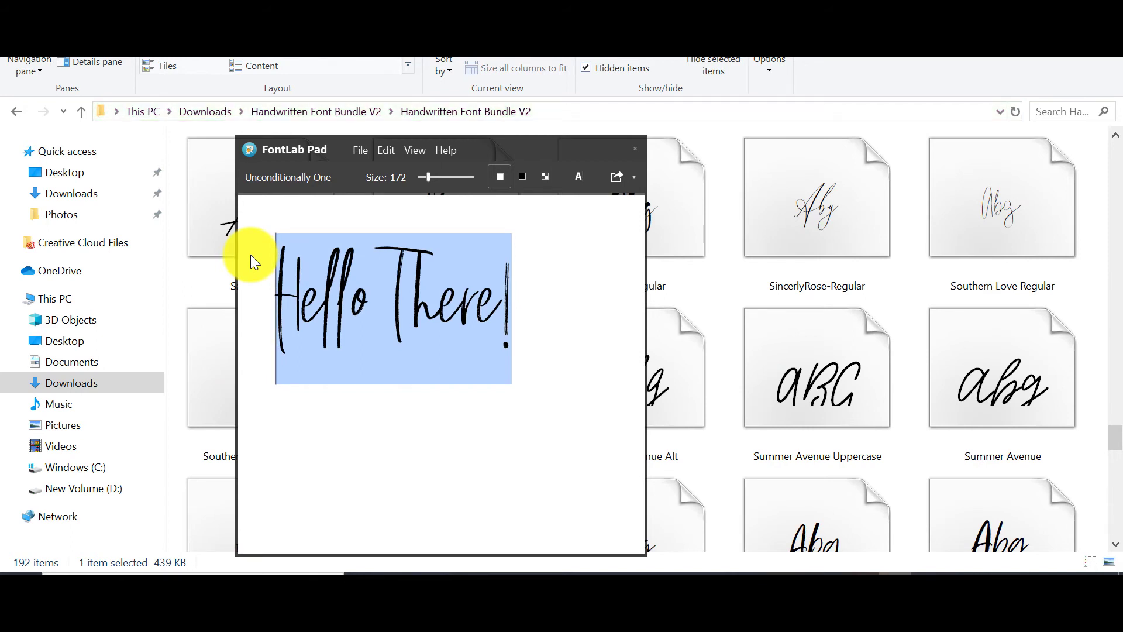
{"action": "type", "text": "T"}
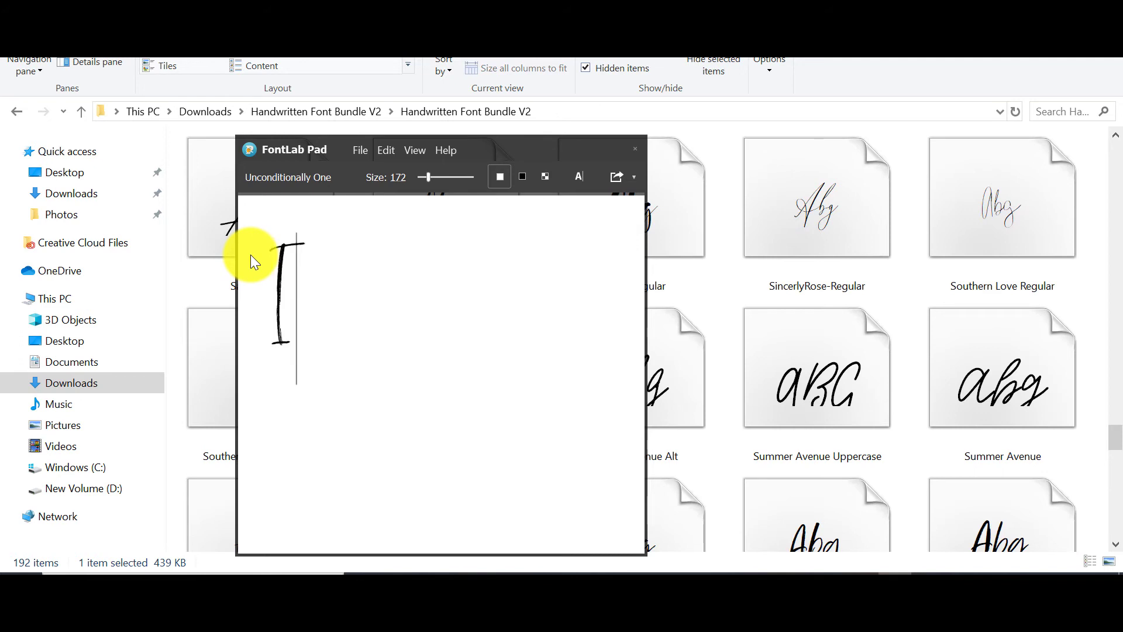
{"action": "type", "text": " love"}
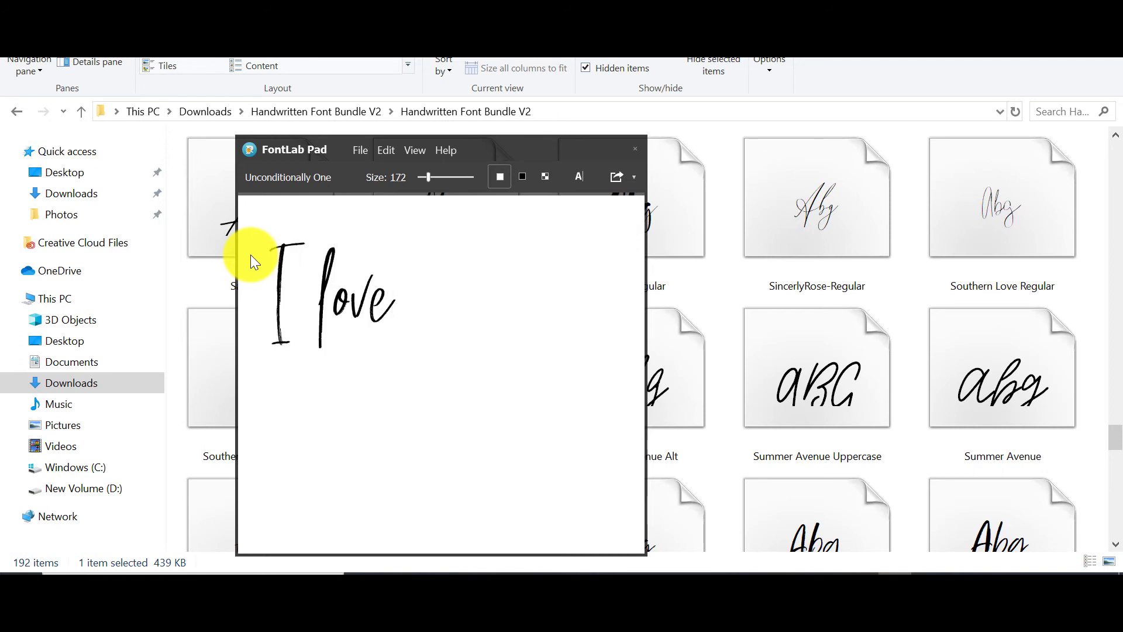
{"action": "type", "text": " you"}
{"action": "key", "text": "Return"}
{"action": "type", "text": "to"}
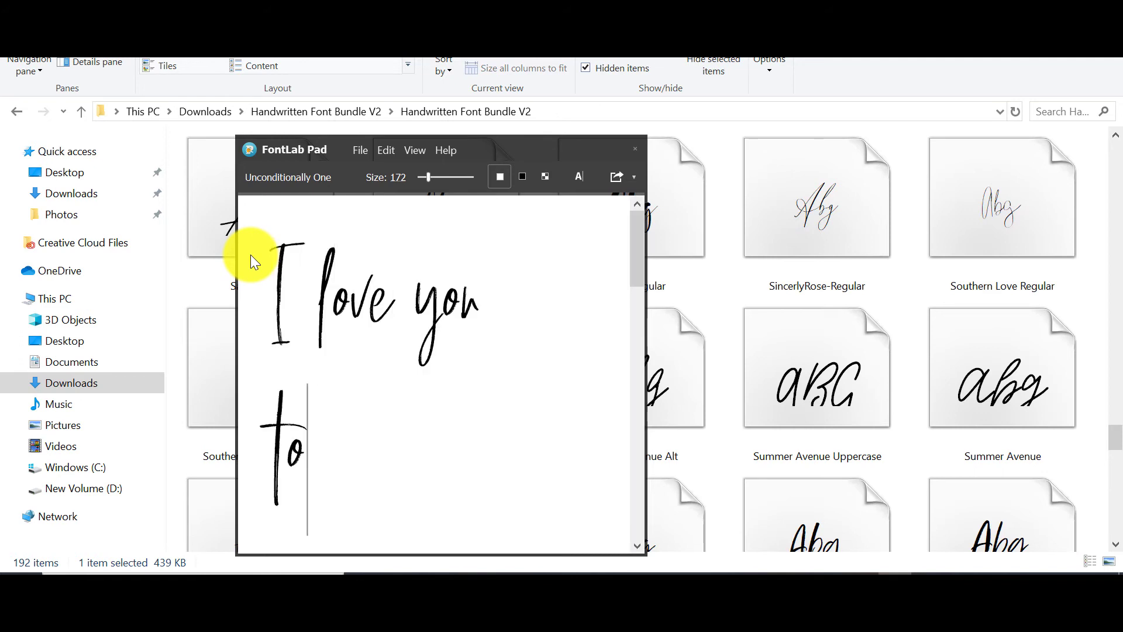
{"action": "type", "text": " the moon"}
{"action": "key", "text": "Return"}
{"action": "type", "text": "an"}
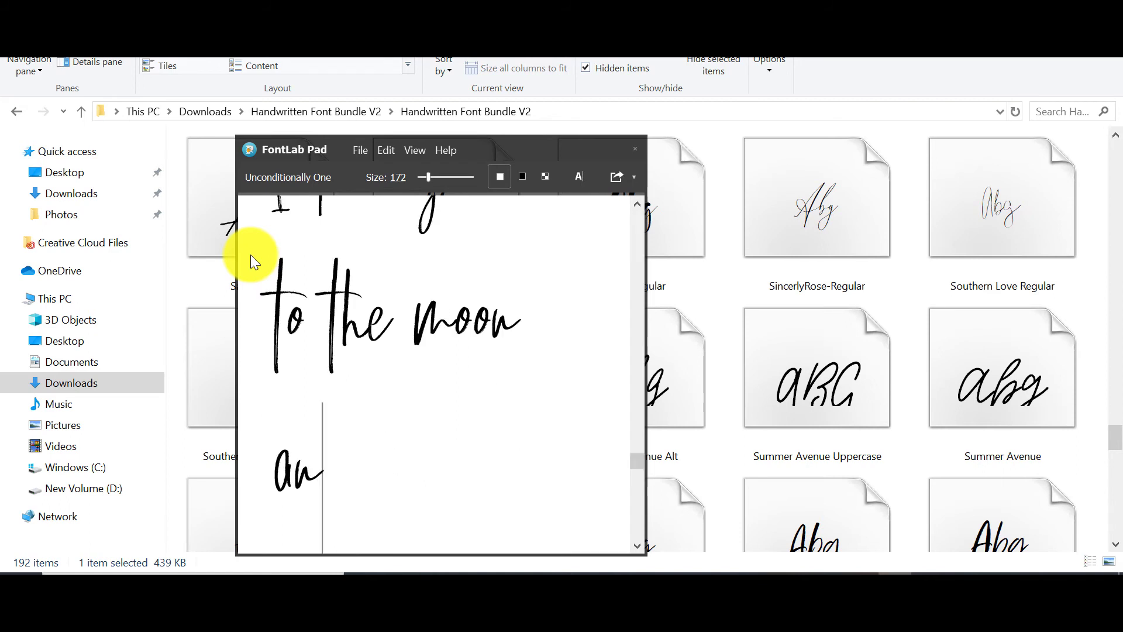
{"action": "type", "text": "d back"}
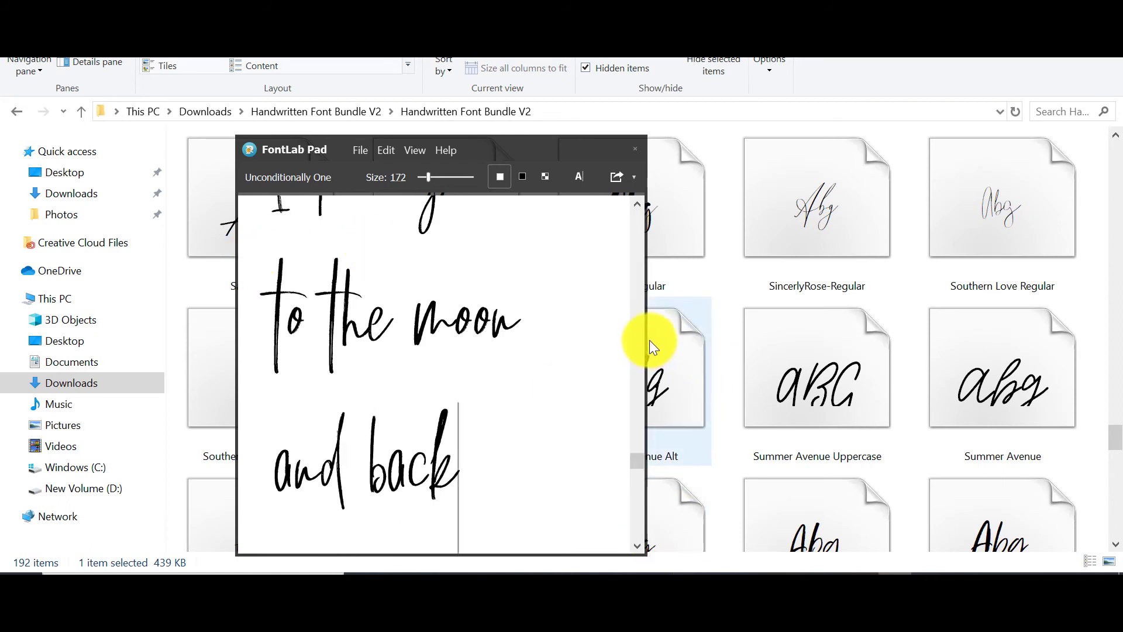
Step: Enlarge the FontLab Pad window in width and height, and reduce the text size to 76 to fit the three-line phrase
{"action": "left_click_drag", "start_coordinate": [650, 334], "coordinate": [934, 340]}
{"action": "scroll", "coordinate": [705, 336], "scroll_direction": "up", "scroll_amount": 1}
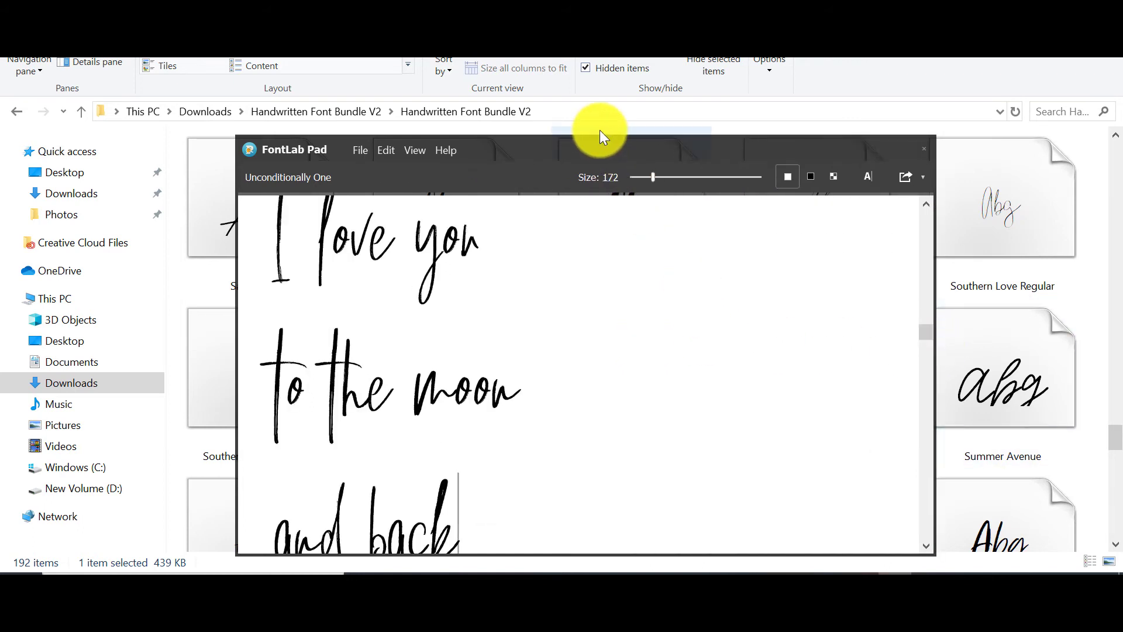
{"action": "left_click_drag", "start_coordinate": [597, 133], "coordinate": [612, 75]}
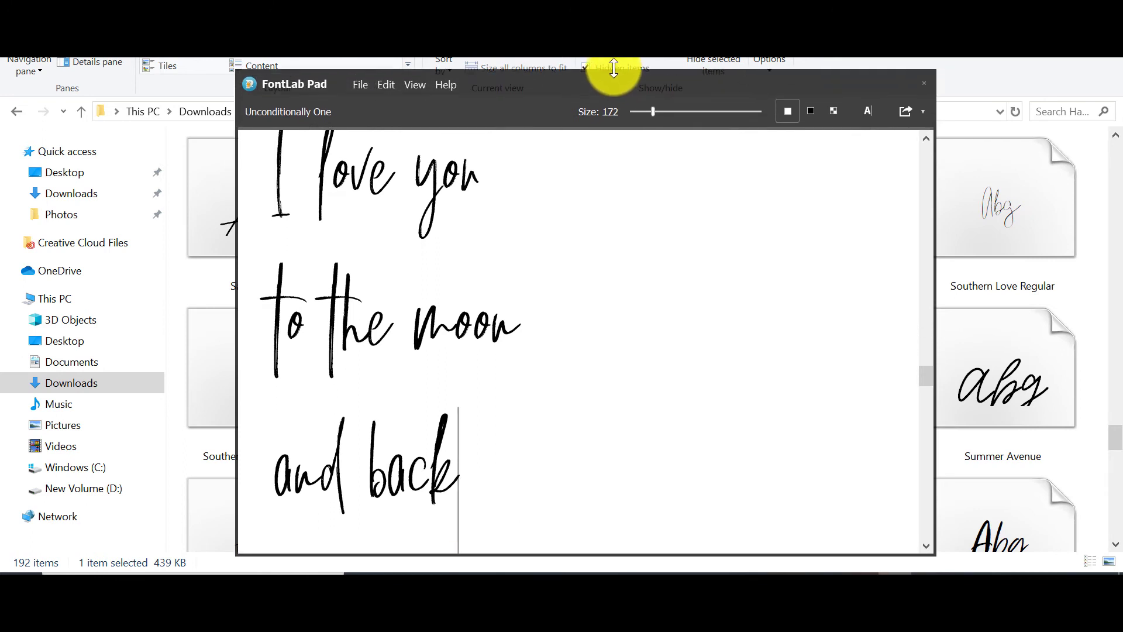
{"action": "left_click_drag", "start_coordinate": [652, 108], "coordinate": [641, 110]}
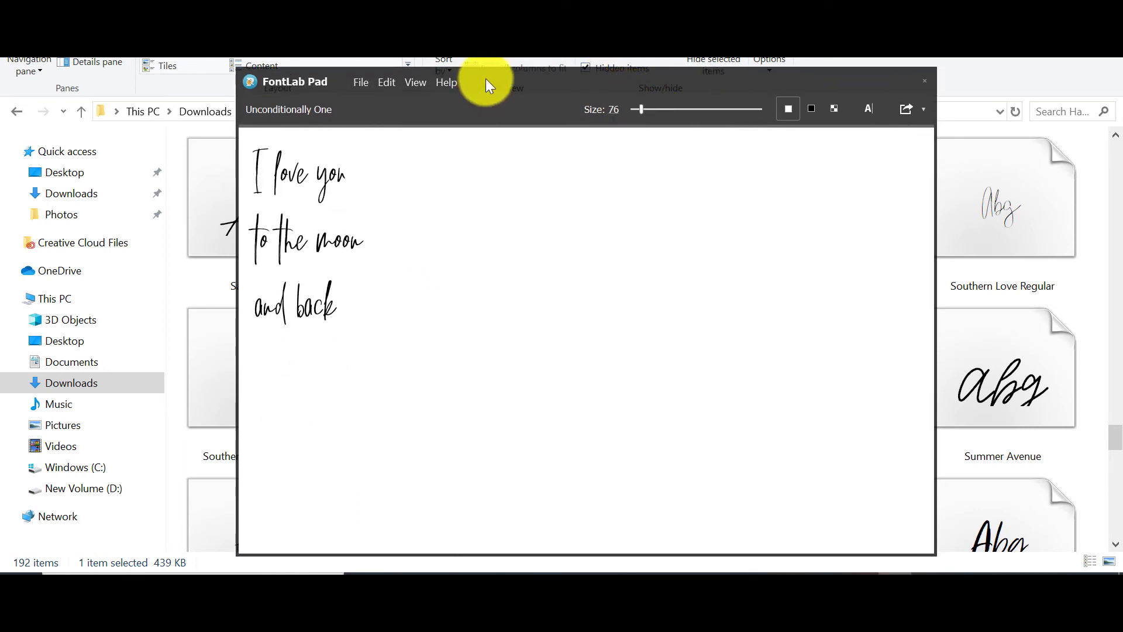
Step: Move FontLab Pad partly off the font previews and set the text size to 108
{"action": "left_click_drag", "start_coordinate": [488, 82], "coordinate": [728, 207]}
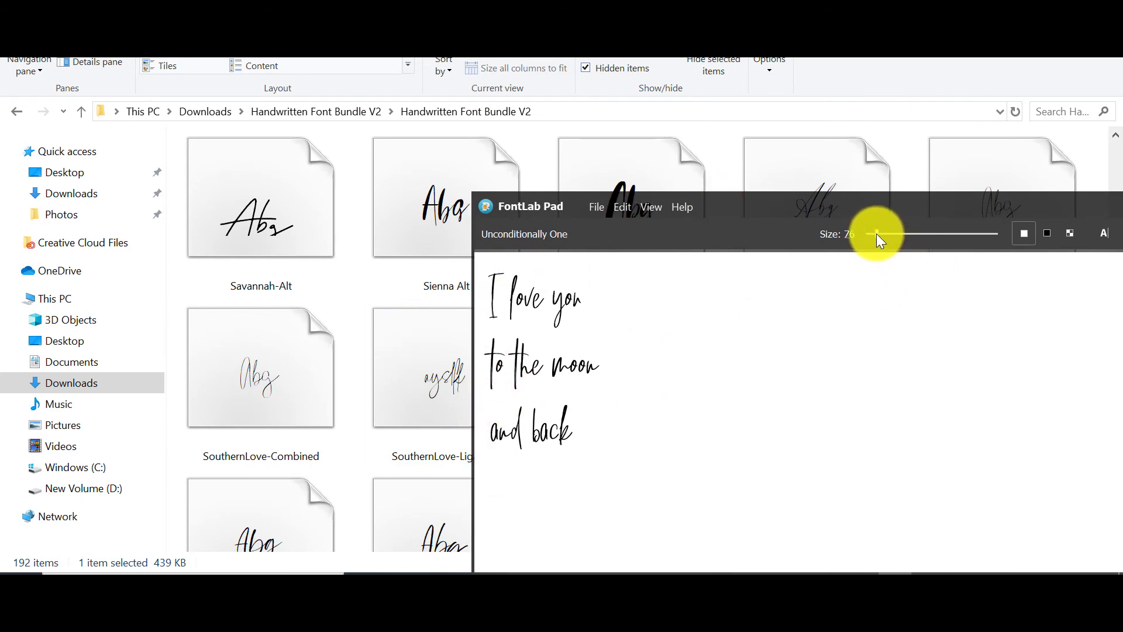
{"action": "left_click_drag", "start_coordinate": [876, 233], "coordinate": [880, 233]}
{"action": "left_click", "coordinate": [198, 390]}
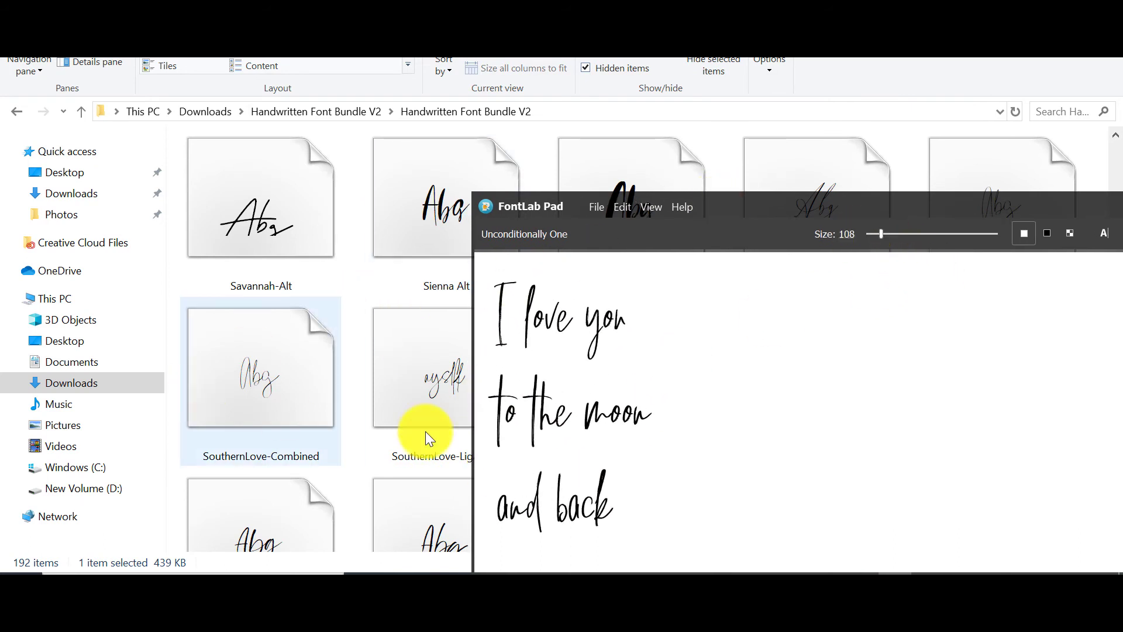
{"action": "left_click", "coordinate": [422, 394]}
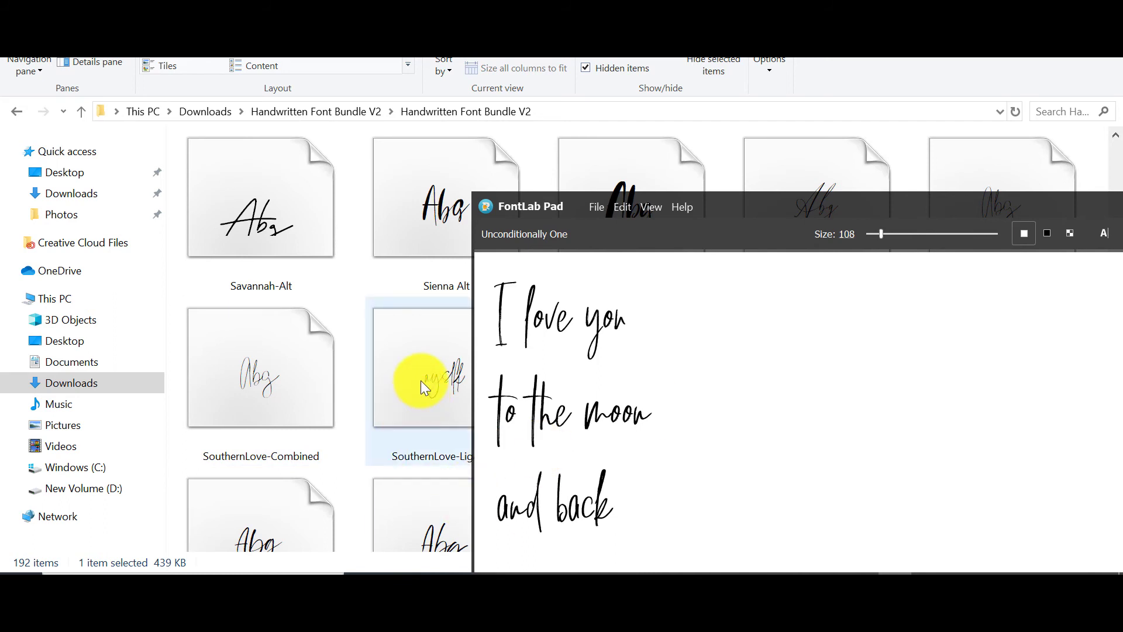
Step: Move FontLab Pad to uncover other font previews and load Sanziah Regular to preview the phrase
{"action": "scroll", "coordinate": [417, 382], "scroll_direction": "down", "scroll_amount": 1}
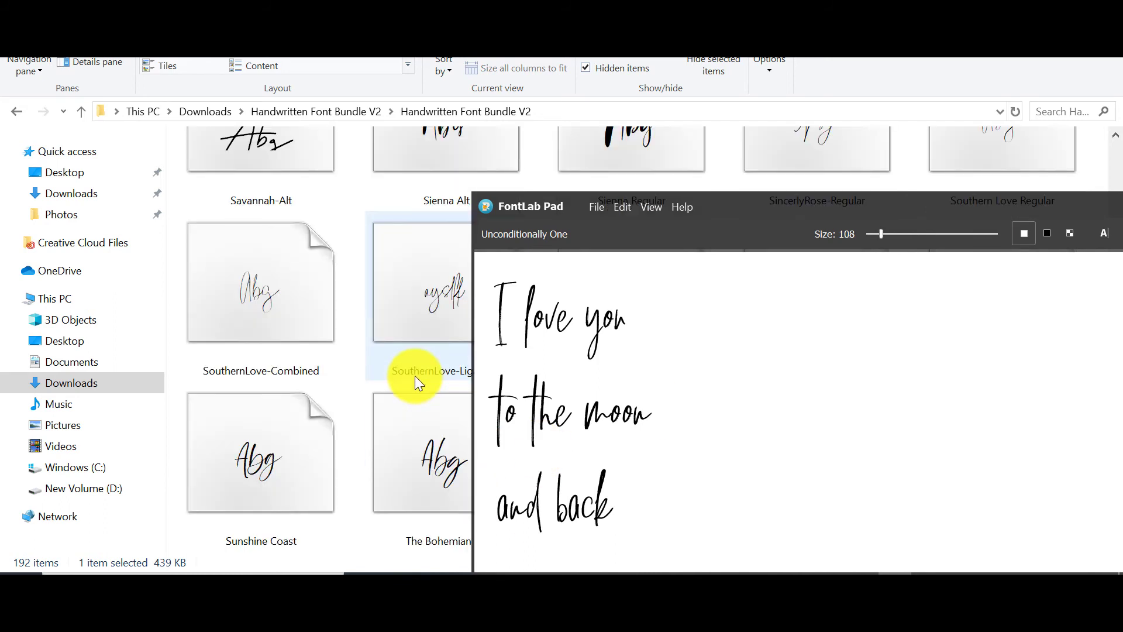
{"action": "scroll", "coordinate": [417, 382], "scroll_direction": "up", "scroll_amount": 7}
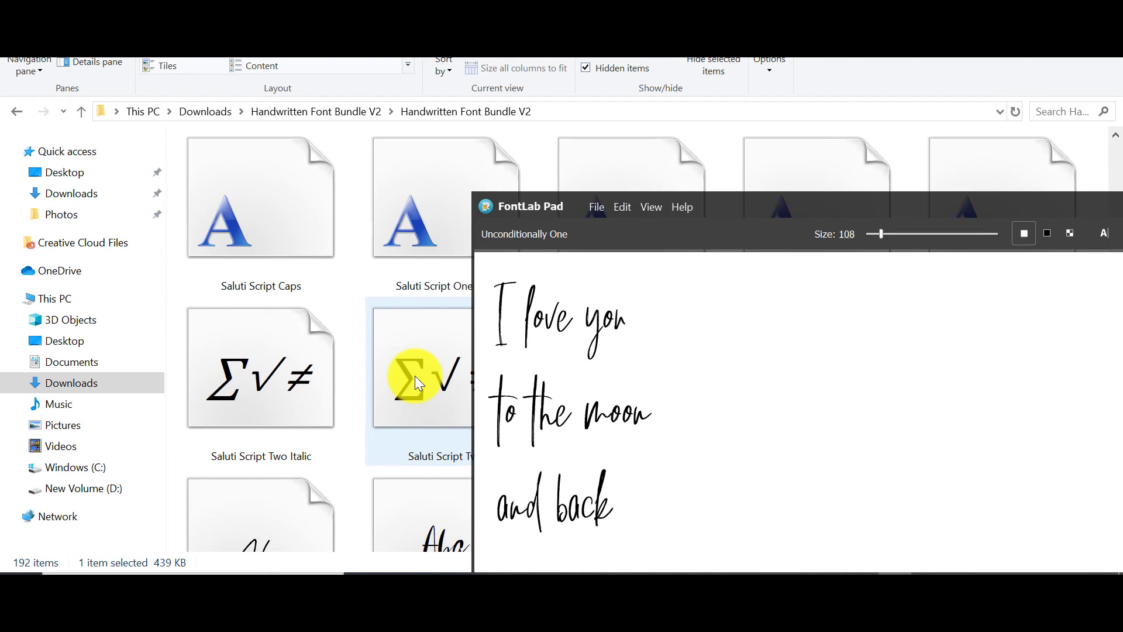
{"action": "scroll", "coordinate": [415, 375], "scroll_direction": "up", "scroll_amount": 2}
{"action": "scroll", "coordinate": [415, 376], "scroll_direction": "down", "scroll_amount": 5}
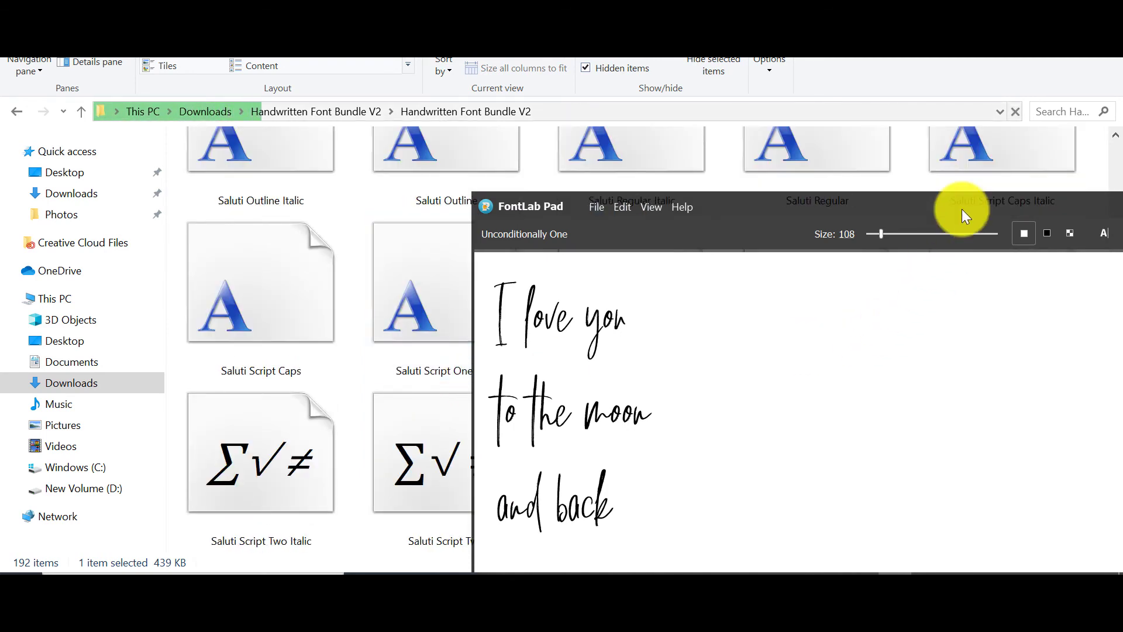
{"action": "left_click_drag", "start_coordinate": [963, 201], "coordinate": [549, 155]}
{"action": "left_click", "coordinate": [845, 453]}
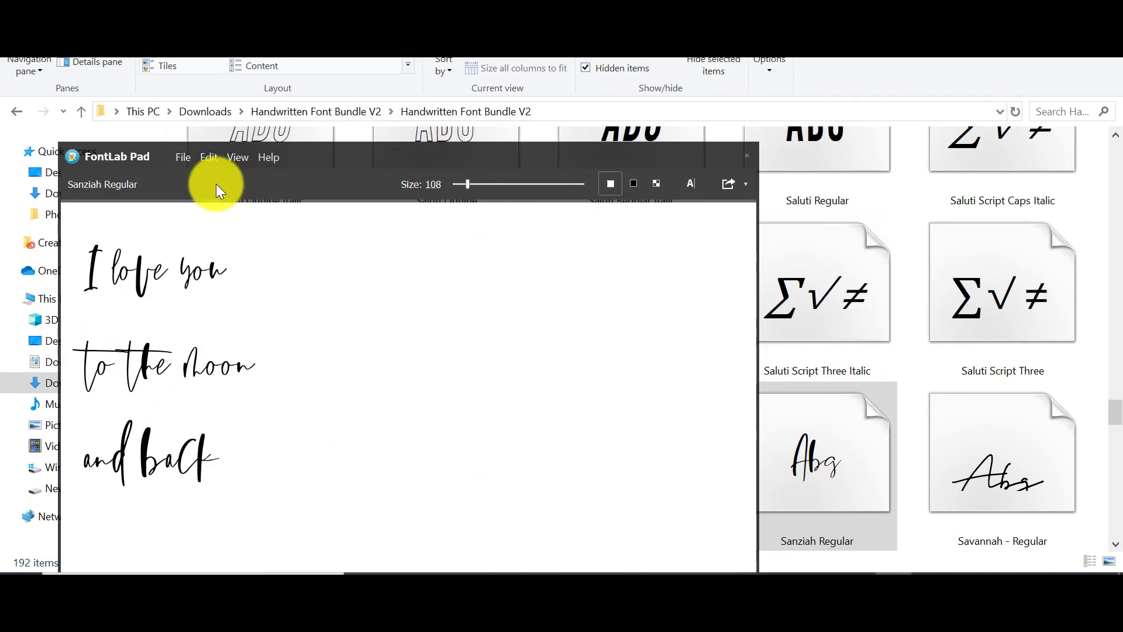
{"action": "left_click", "coordinate": [209, 157]}
{"action": "left_click", "coordinate": [551, 339]}
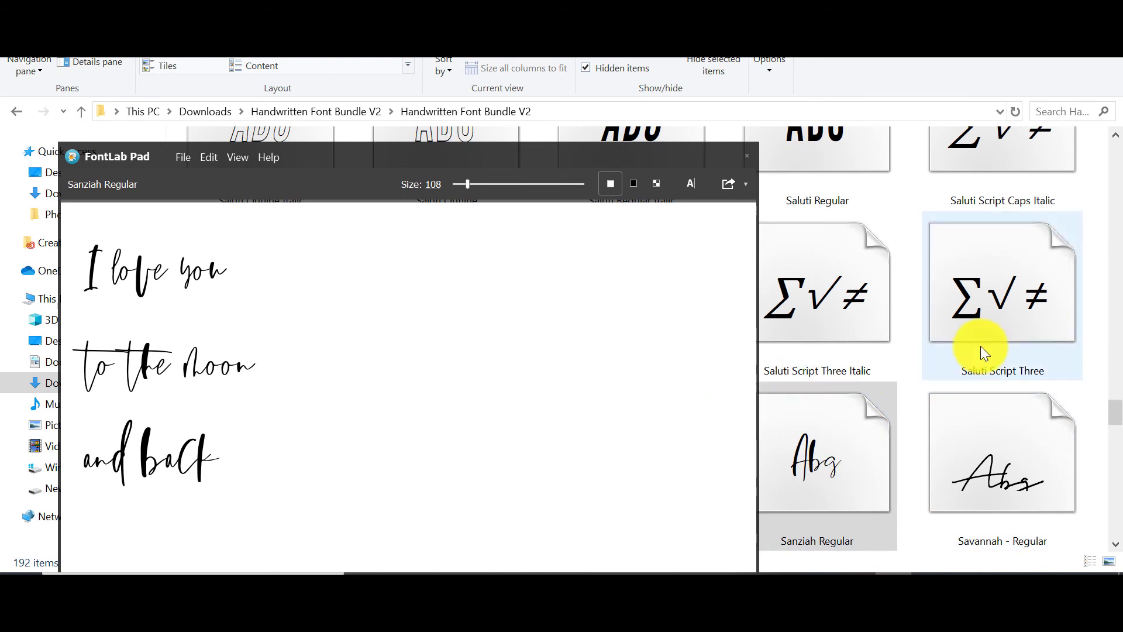
Step: Preview the phrase in Roses Please Alt, then in Oh Savannah Regular, by loading each from the font folder
{"action": "scroll", "coordinate": [980, 345], "scroll_direction": "up", "scroll_amount": 5}
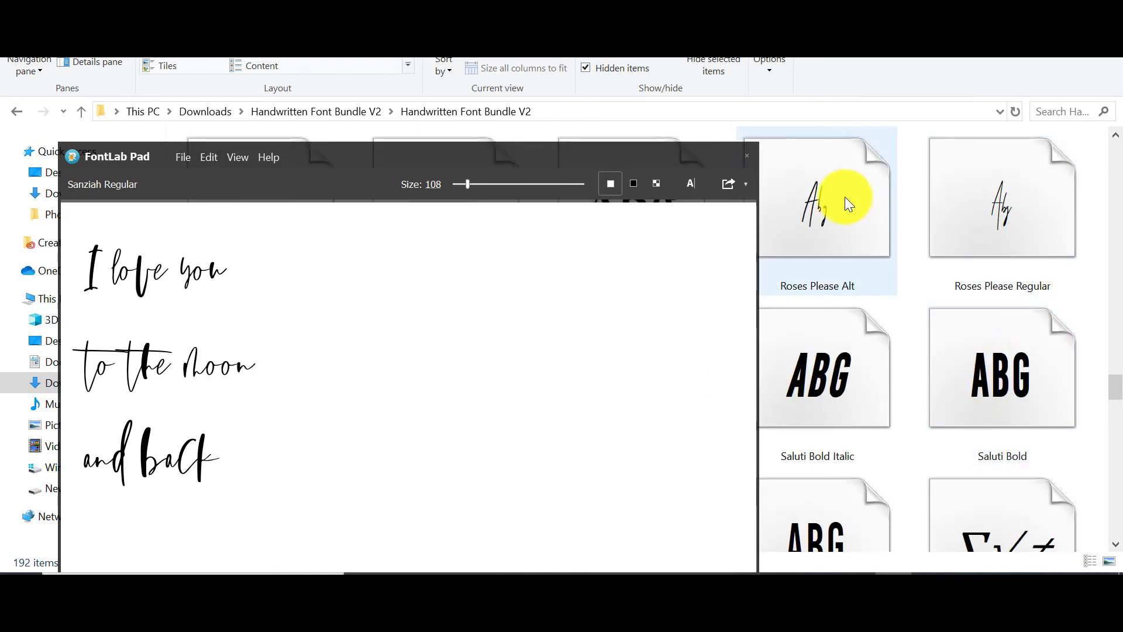
{"action": "left_click_drag", "start_coordinate": [835, 233], "coordinate": [181, 364]}
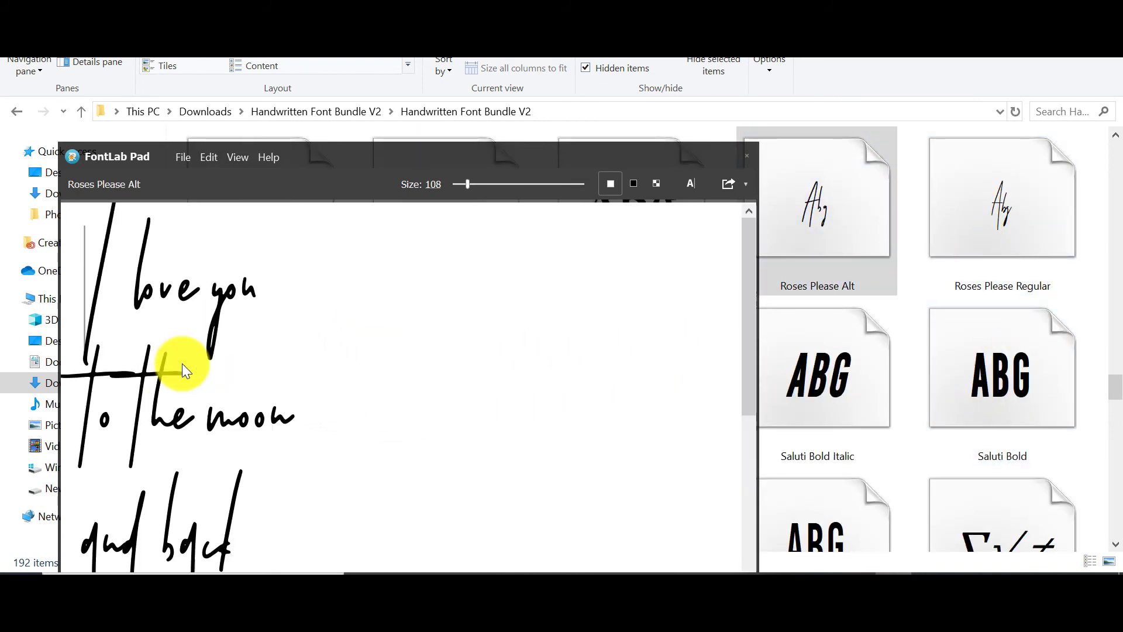
{"action": "scroll", "coordinate": [875, 354], "scroll_direction": "up", "scroll_amount": 3}
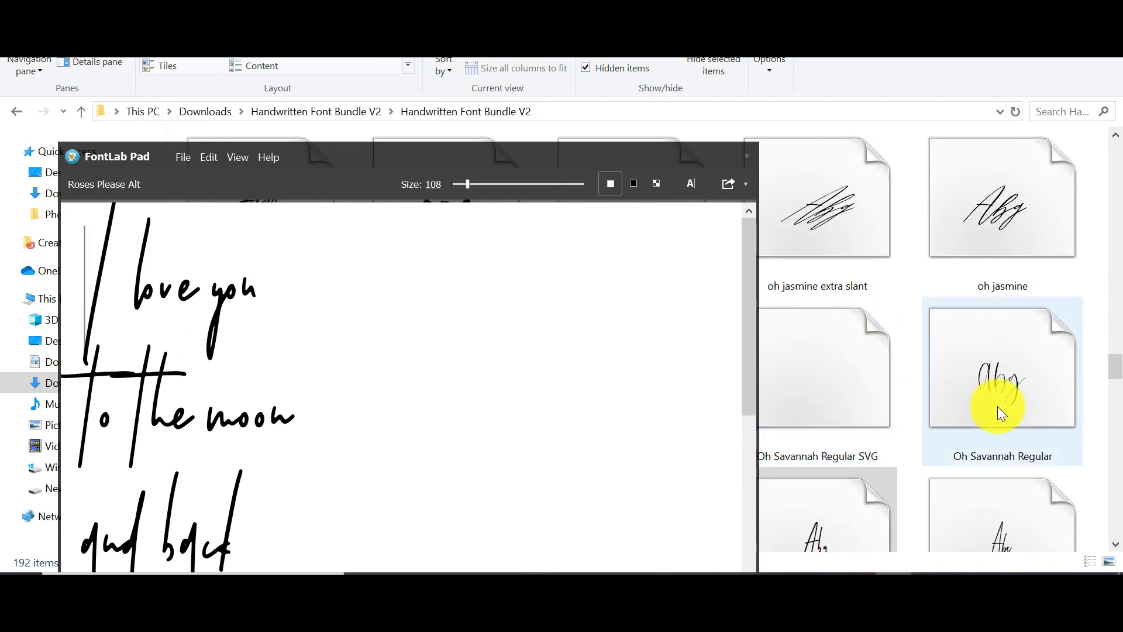
{"action": "left_click_drag", "start_coordinate": [1007, 401], "coordinate": [213, 393]}
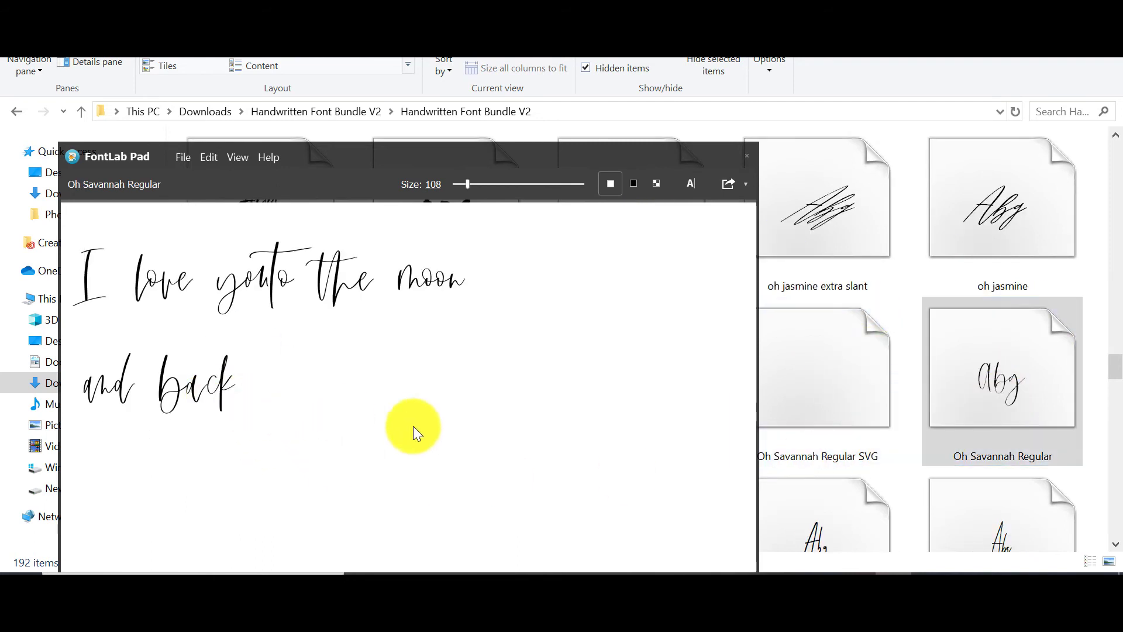
Step: Load Moonwalker-Alt and then LaParisienneFive from the font folder to preview the phrase
{"action": "scroll", "coordinate": [1100, 340], "scroll_direction": "up", "scroll_amount": 4}
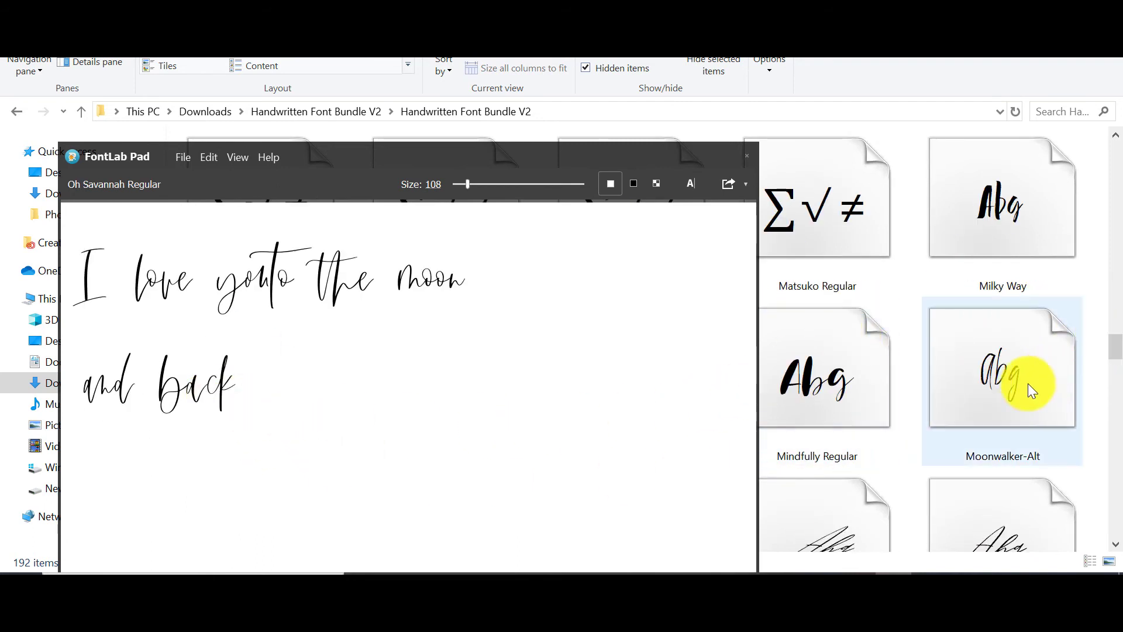
{"action": "left_click_drag", "start_coordinate": [1010, 365], "coordinate": [206, 301]}
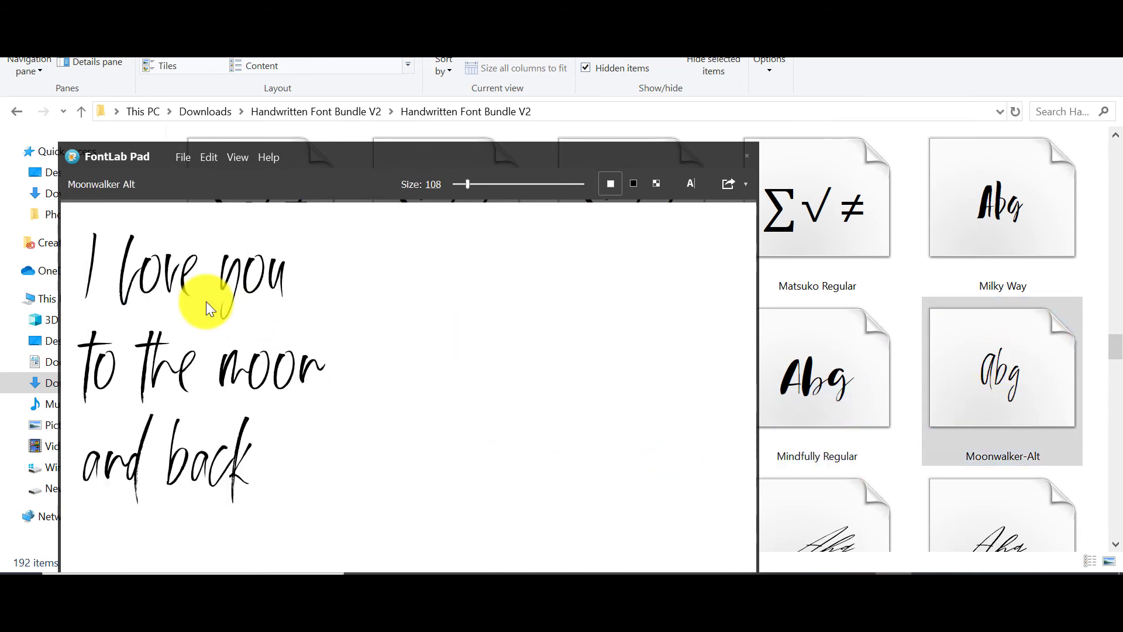
{"action": "scroll", "coordinate": [954, 367], "scroll_direction": "up", "scroll_amount": 10}
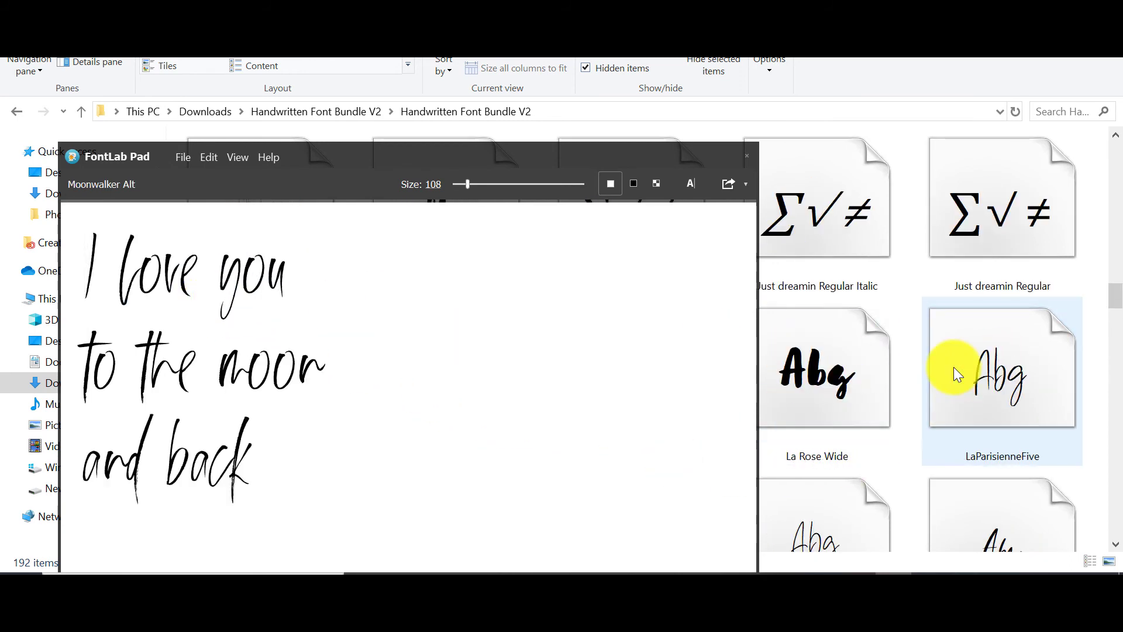
{"action": "left_click_drag", "start_coordinate": [982, 344], "coordinate": [188, 388]}
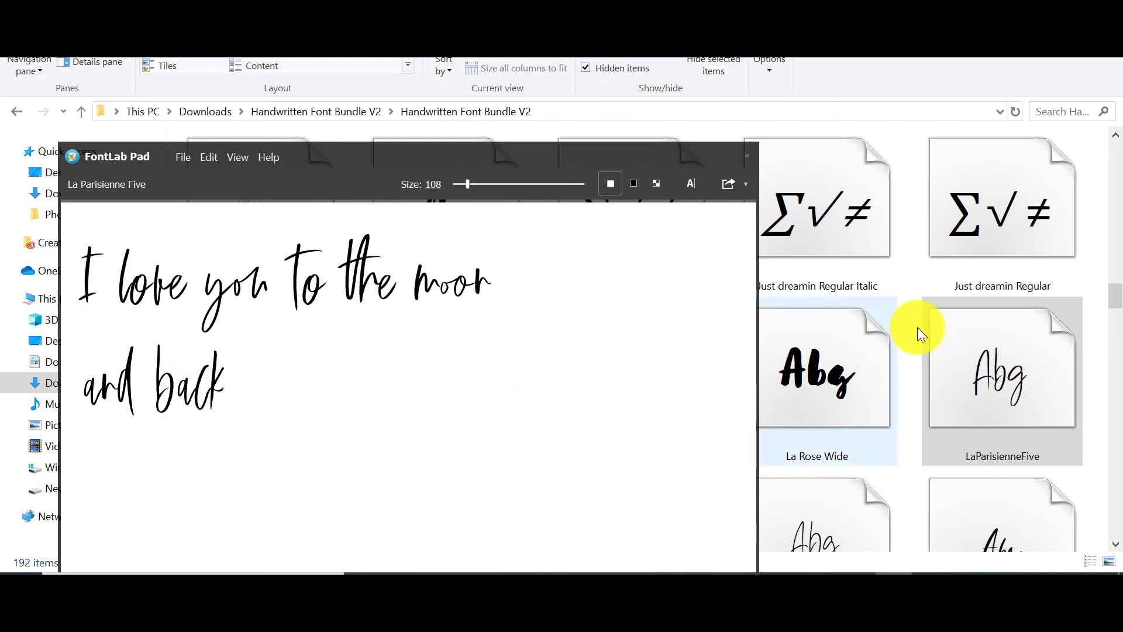
Step: Load Dear Rose and then Classy Alt from the font folder to preview the phrase
{"action": "scroll", "coordinate": [991, 281], "scroll_direction": "up", "scroll_amount": 10}
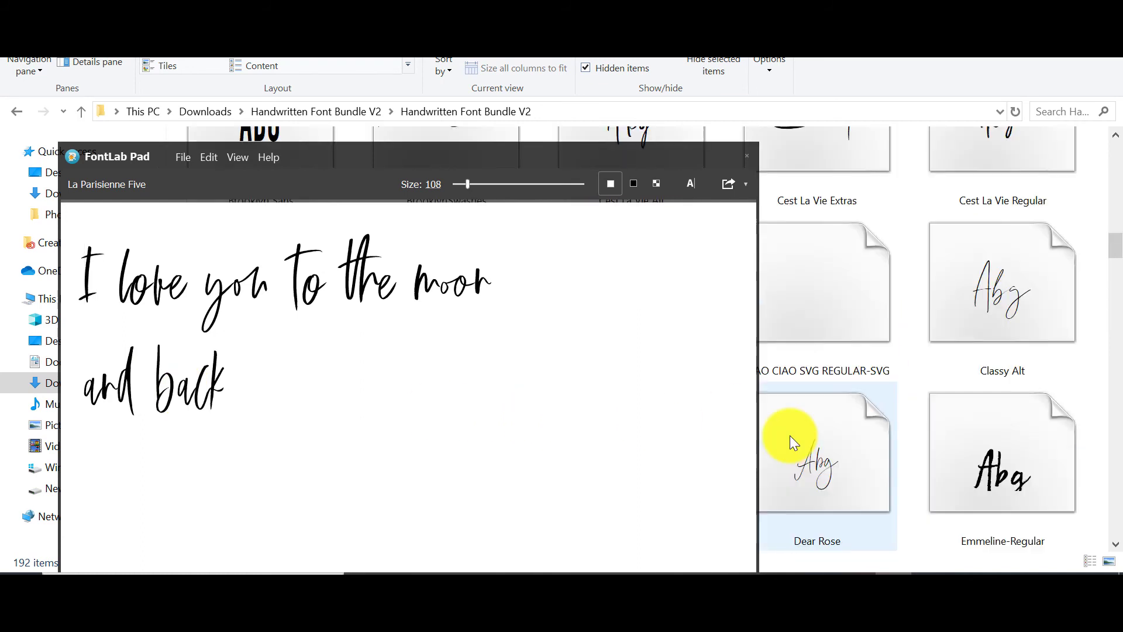
{"action": "left_click_drag", "start_coordinate": [843, 437], "coordinate": [270, 334]}
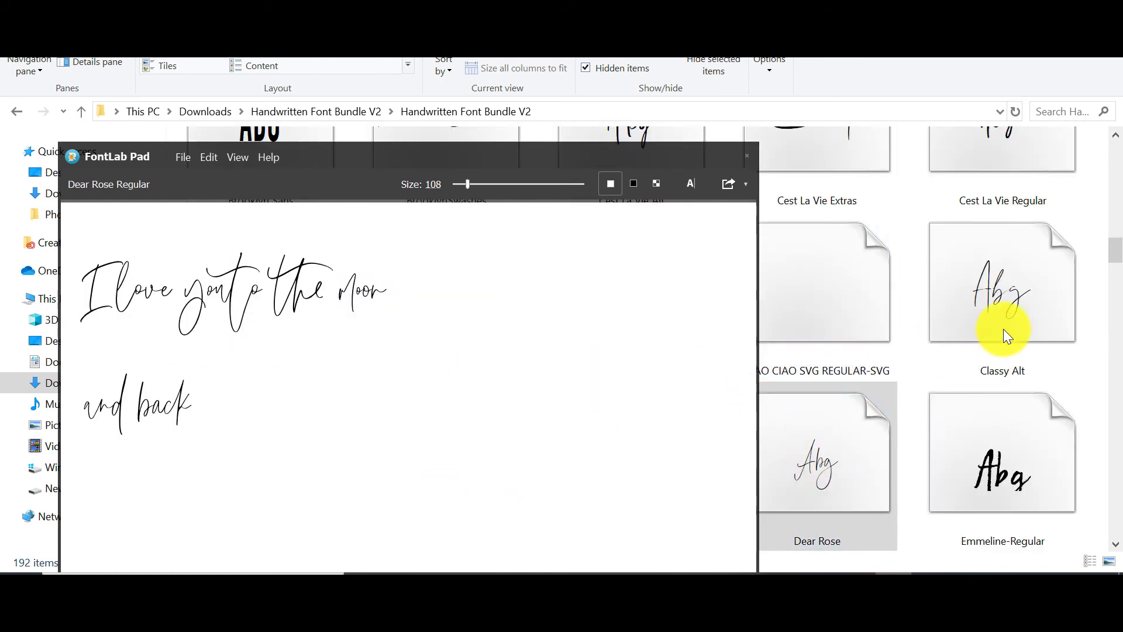
{"action": "left_click_drag", "start_coordinate": [1003, 330], "coordinate": [243, 369]}
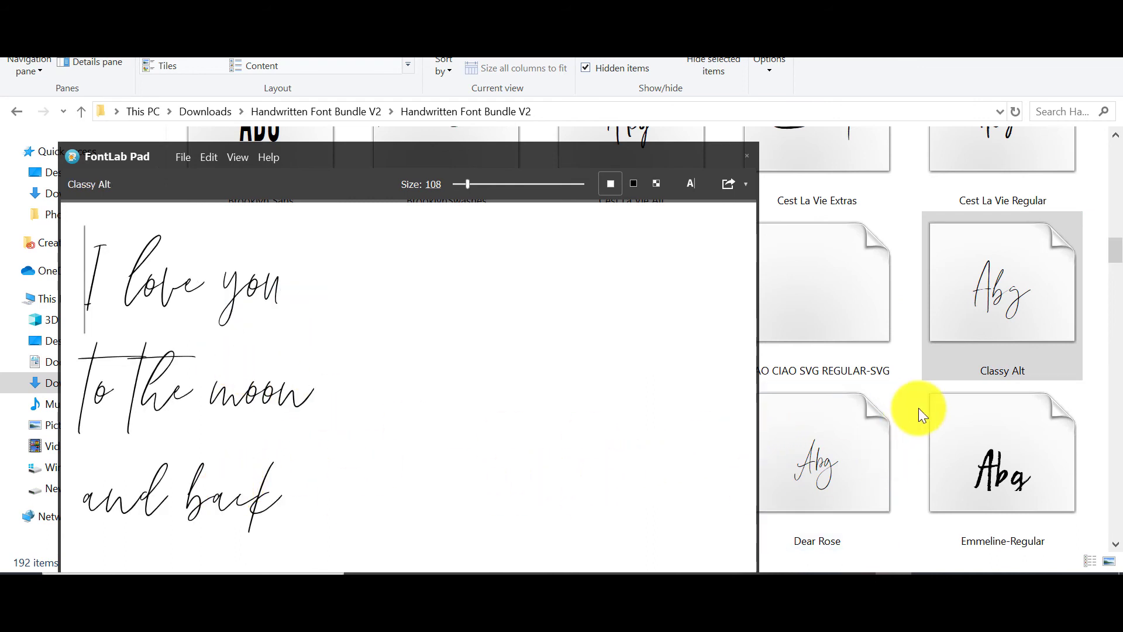
Step: Preview the phrase in Brooklyn Alt, then in Bella Vista Regular, loading both from the font folder
{"action": "scroll", "coordinate": [918, 408], "scroll_direction": "up", "scroll_amount": 2}
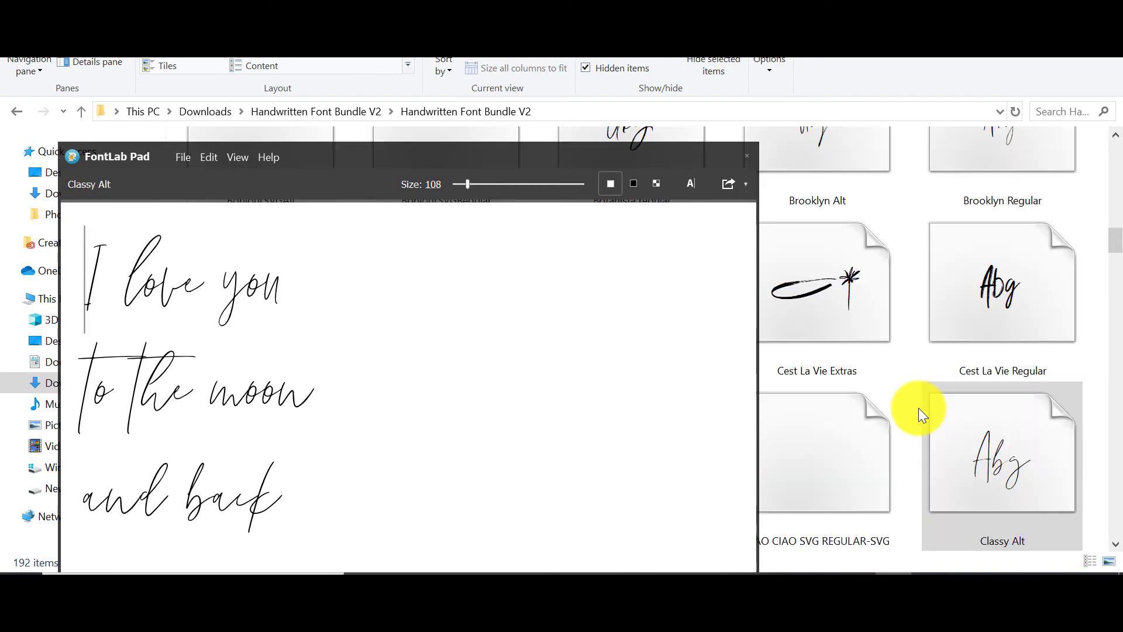
{"action": "scroll", "coordinate": [919, 408], "scroll_direction": "up", "scroll_amount": 2}
{"action": "scroll", "coordinate": [857, 359], "scroll_direction": "up", "scroll_amount": 1}
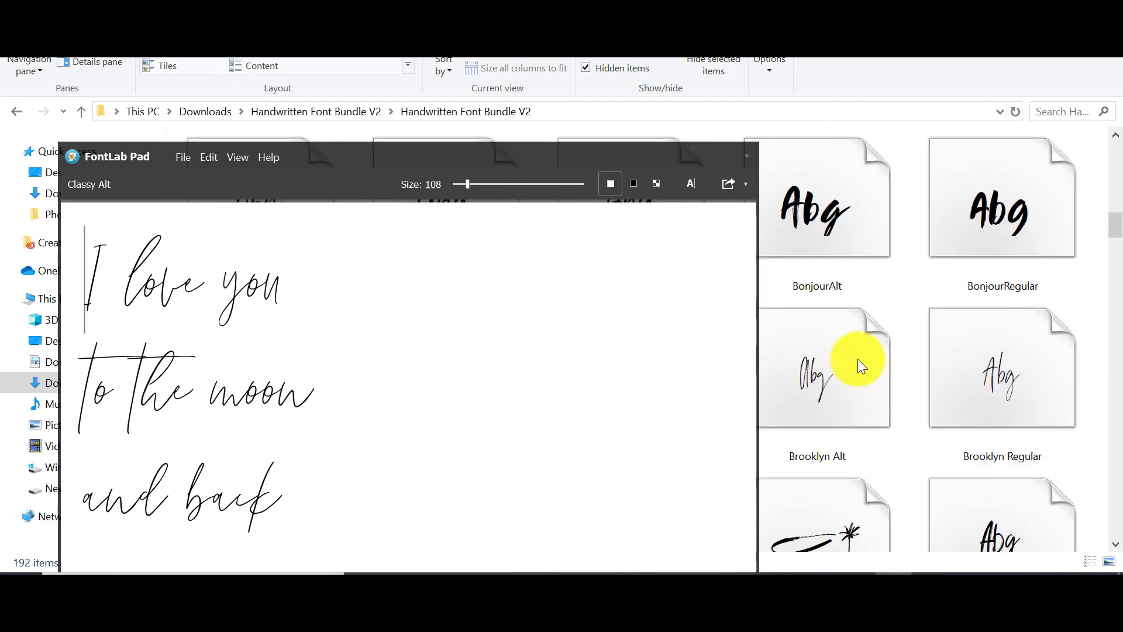
{"action": "left_click_drag", "start_coordinate": [858, 359], "coordinate": [120, 413]}
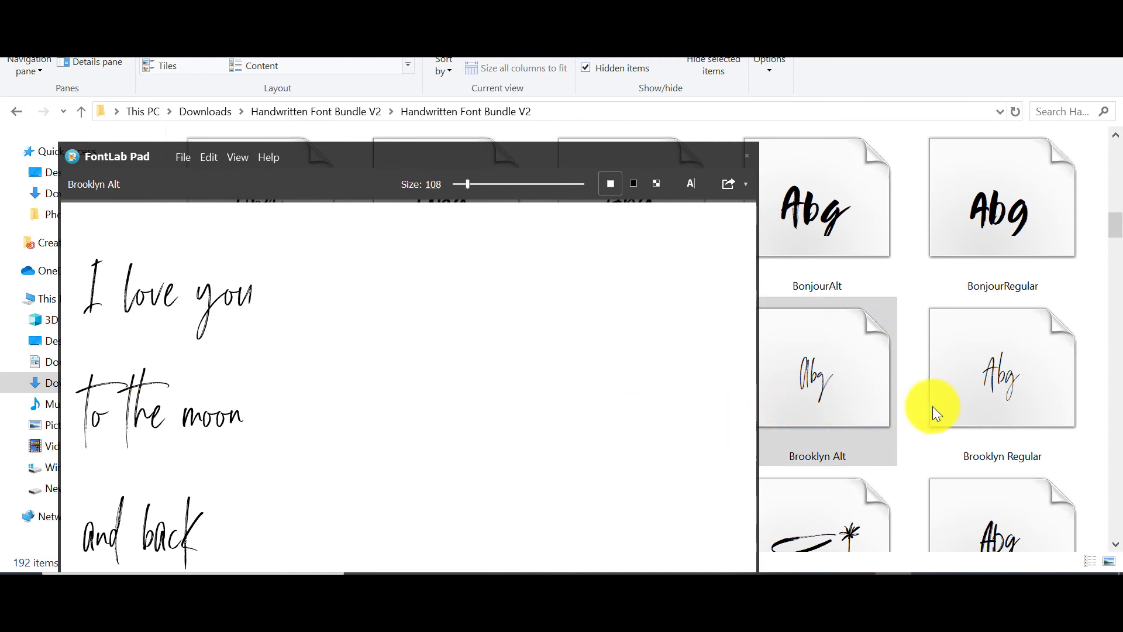
{"action": "scroll", "coordinate": [932, 407], "scroll_direction": "up", "scroll_amount": 5}
{"action": "left_click", "coordinate": [876, 388]}
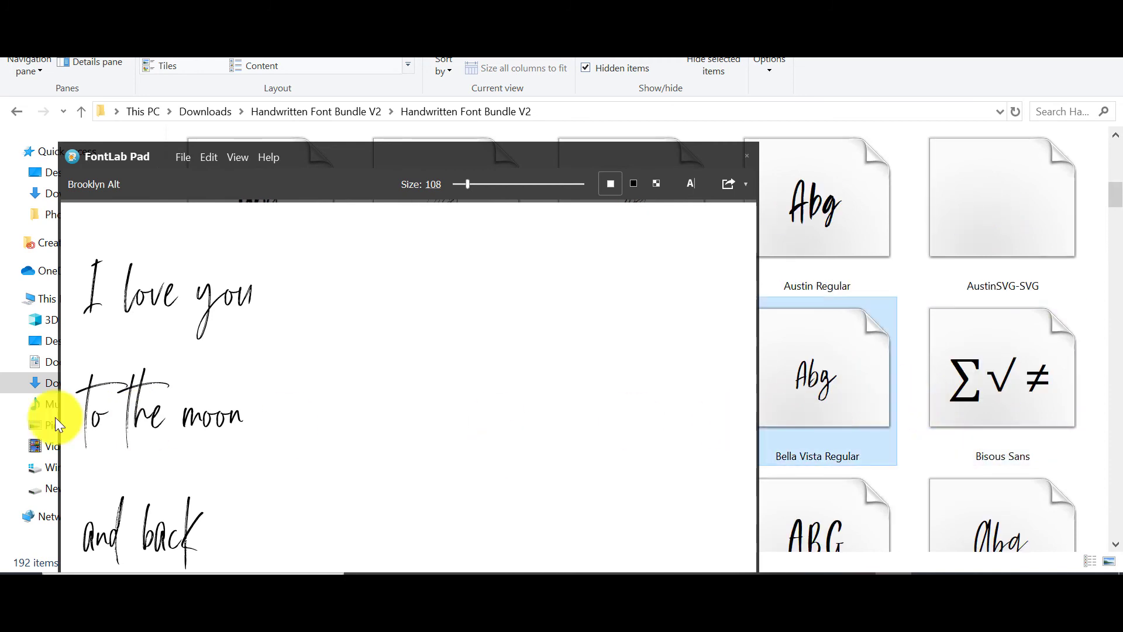
{"action": "left_click_drag", "start_coordinate": [55, 417], "coordinate": [228, 380]}
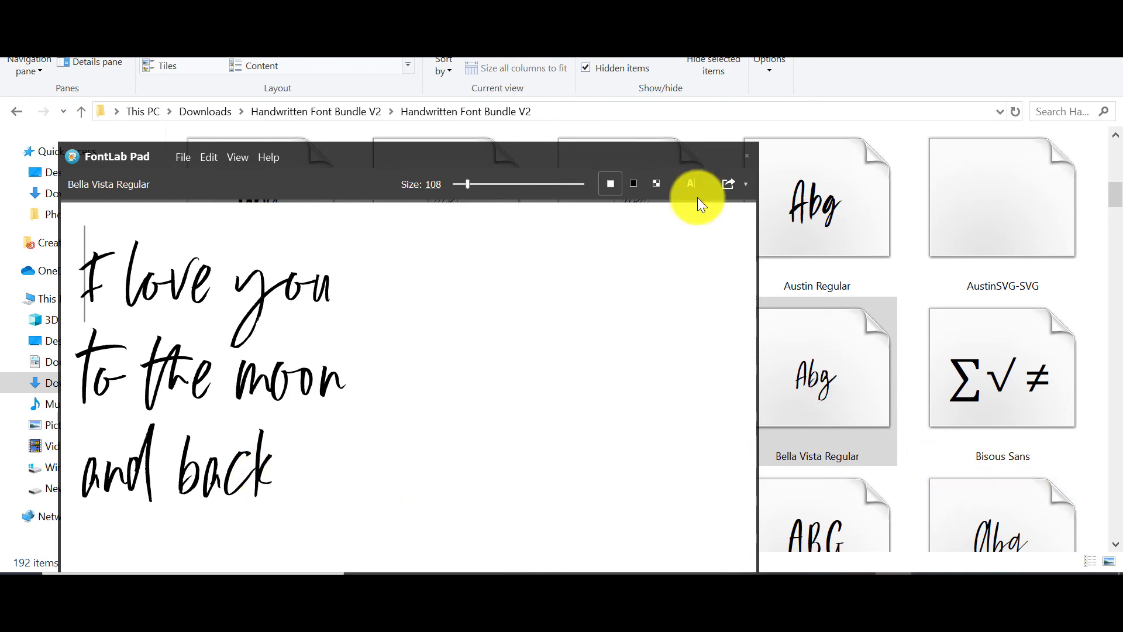
Step: Load Augusto Alt from the font folder into FontLab Pad and break the text so "to the moon" starts its own line
{"action": "left_click_drag", "start_coordinate": [588, 159], "coordinate": [1093, 104]}
{"action": "left_click_drag", "start_coordinate": [395, 205], "coordinate": [668, 355]}
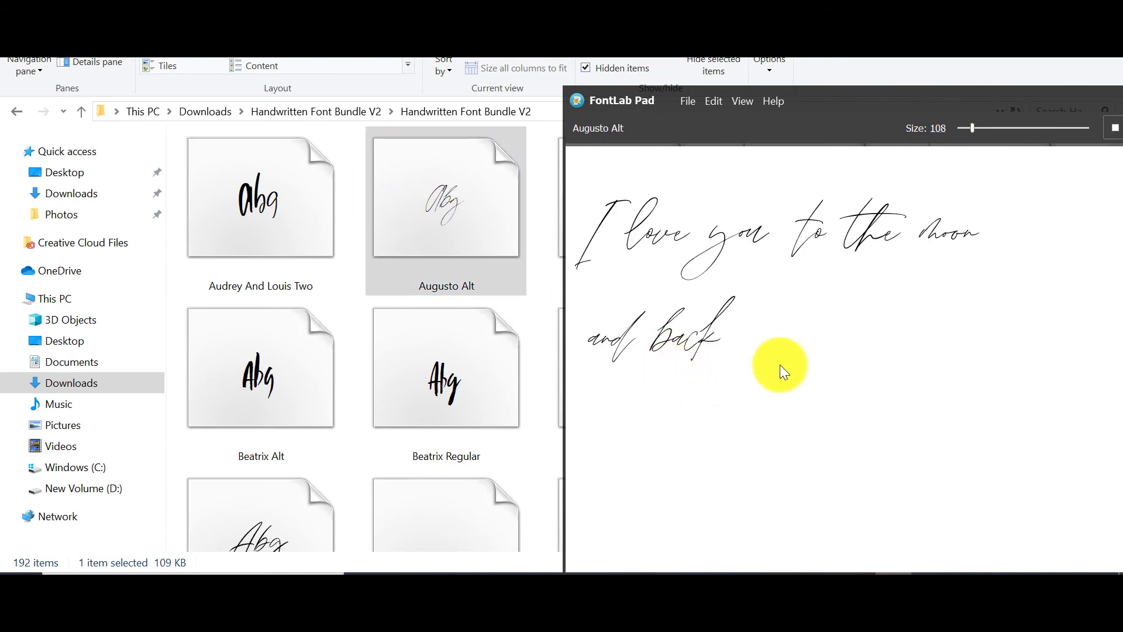
{"action": "left_click", "coordinate": [797, 242]}
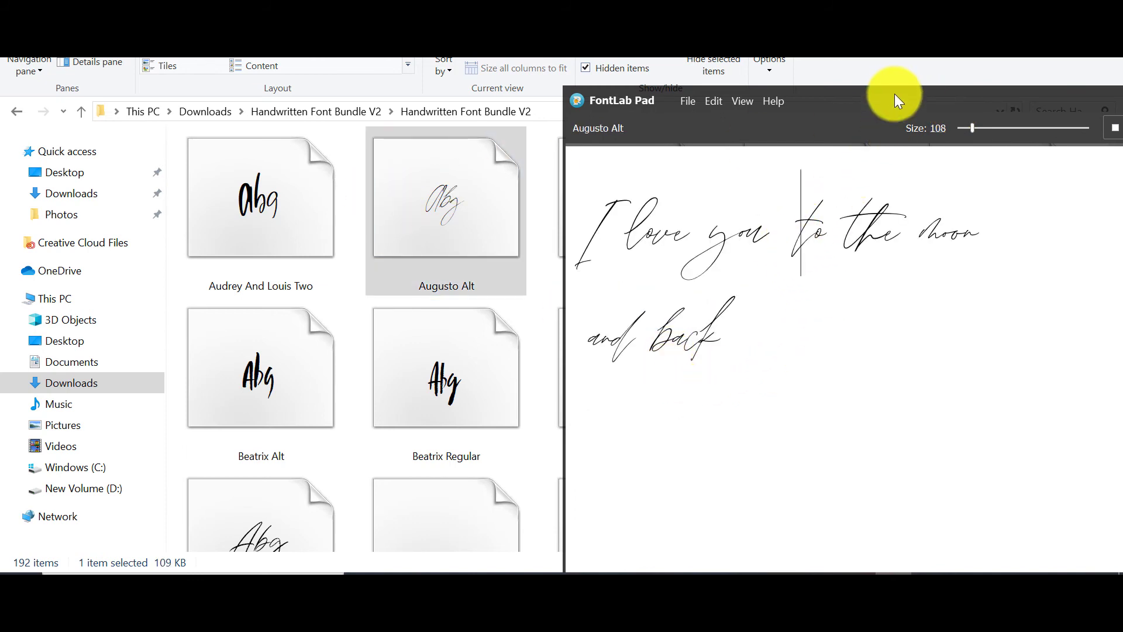
{"action": "left_click_drag", "start_coordinate": [893, 95], "coordinate": [627, 58]}
{"action": "key", "text": "Return"}
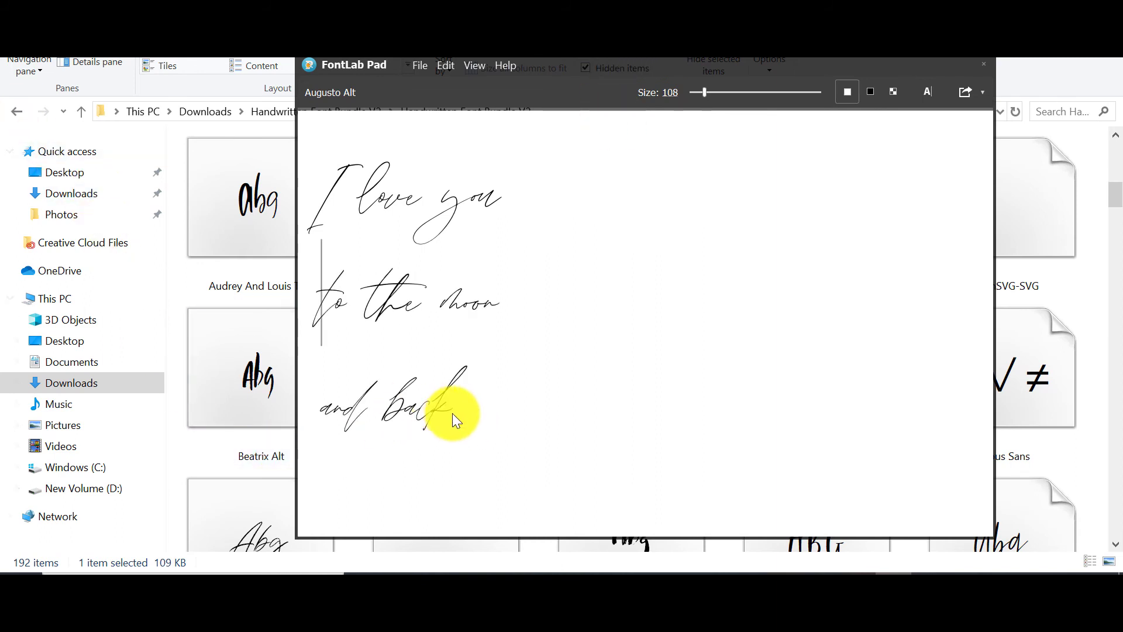
Step: Centre-align all three lines of the phrase using the text formatting options
{"action": "left_click_drag", "start_coordinate": [452, 414], "coordinate": [297, 213]}
{"action": "left_click", "coordinate": [532, 251]}
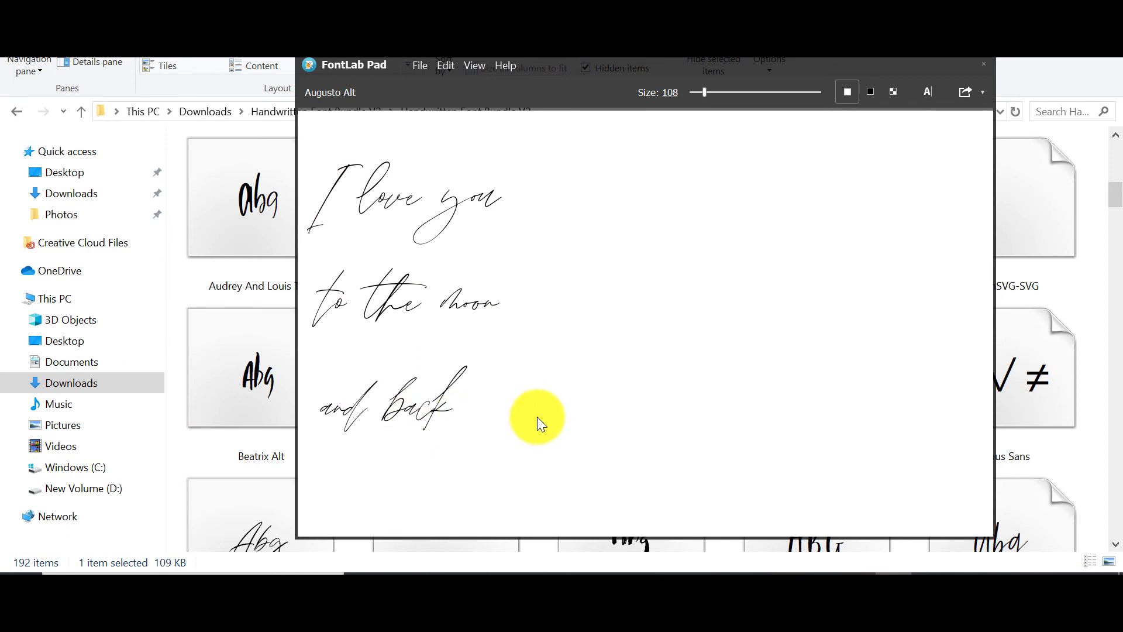
{"action": "left_click_drag", "start_coordinate": [537, 417], "coordinate": [304, 196]}
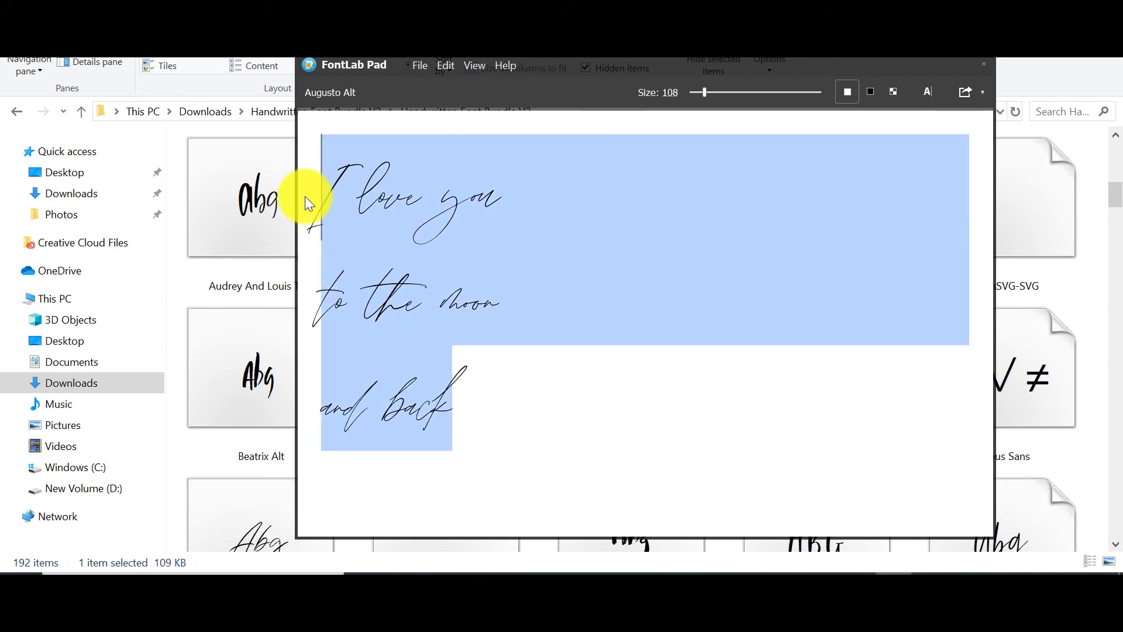
{"action": "left_click", "coordinate": [929, 94]}
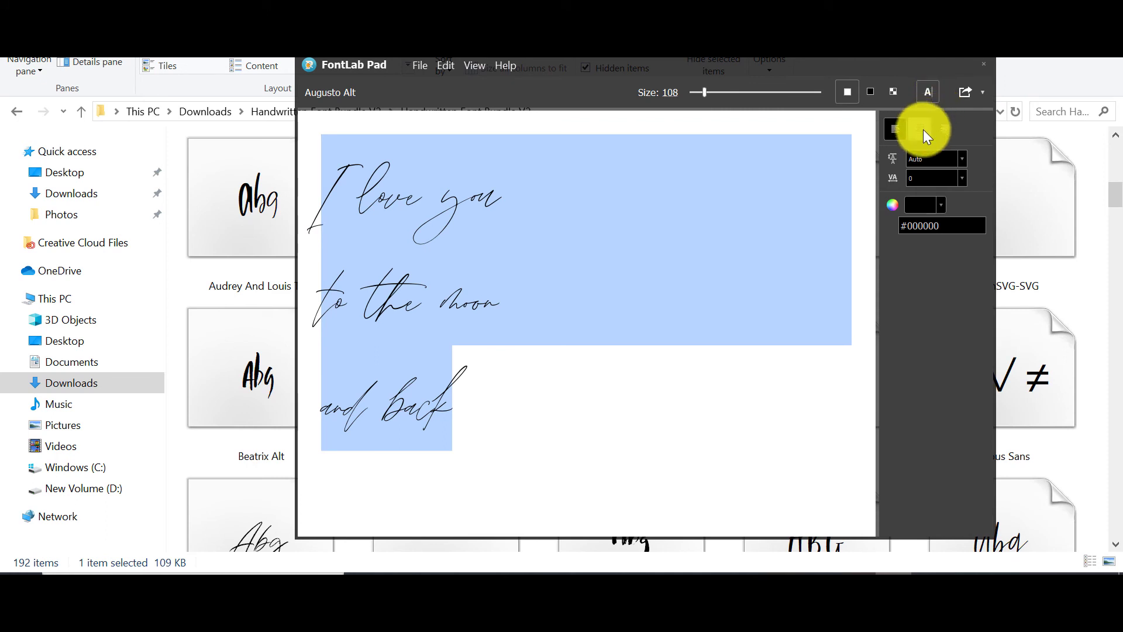
{"action": "left_click", "coordinate": [923, 129]}
{"action": "left_click", "coordinate": [690, 383]}
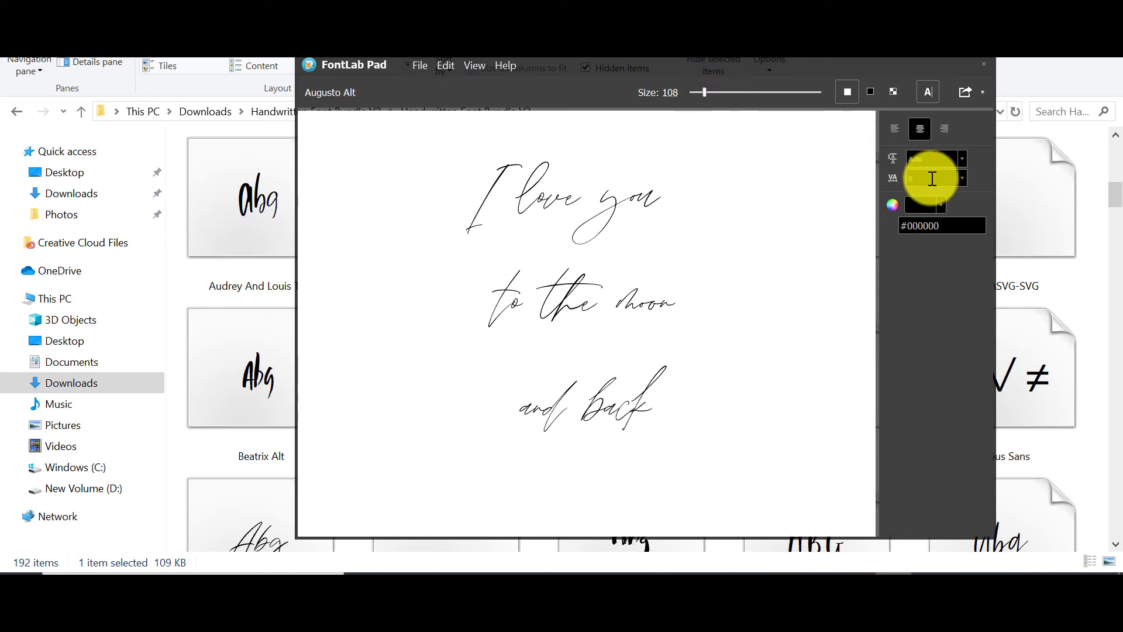
Step: Set the line spacing of the three-line phrase to -25 and retype "and back" as its last line
{"action": "left_click_drag", "start_coordinate": [711, 395], "coordinate": [475, 176]}
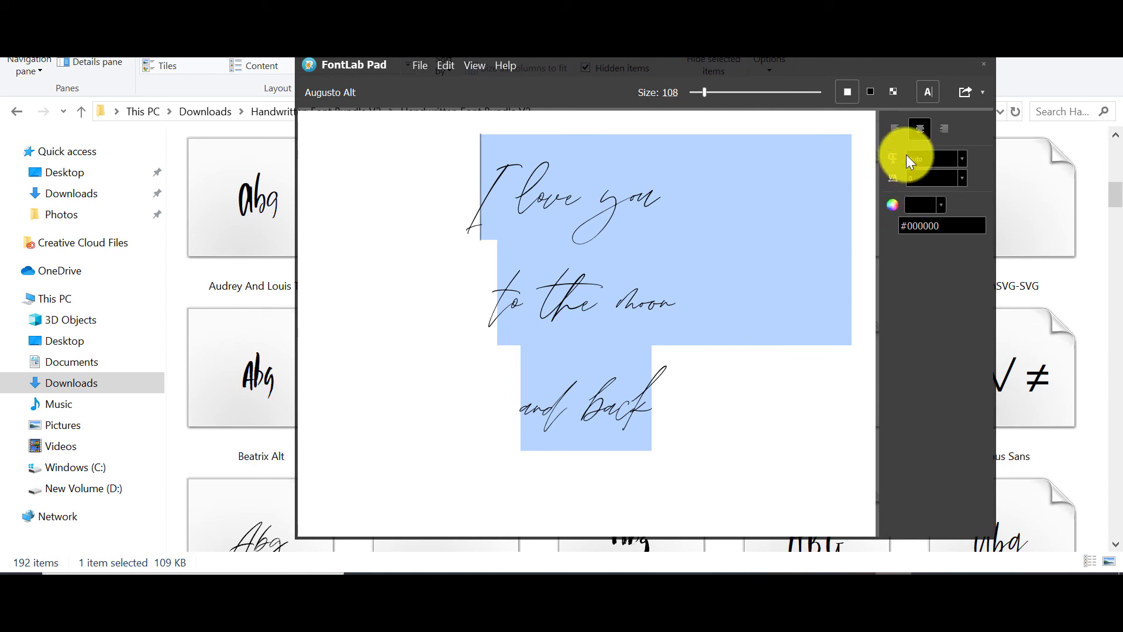
{"action": "left_click", "coordinate": [963, 160]}
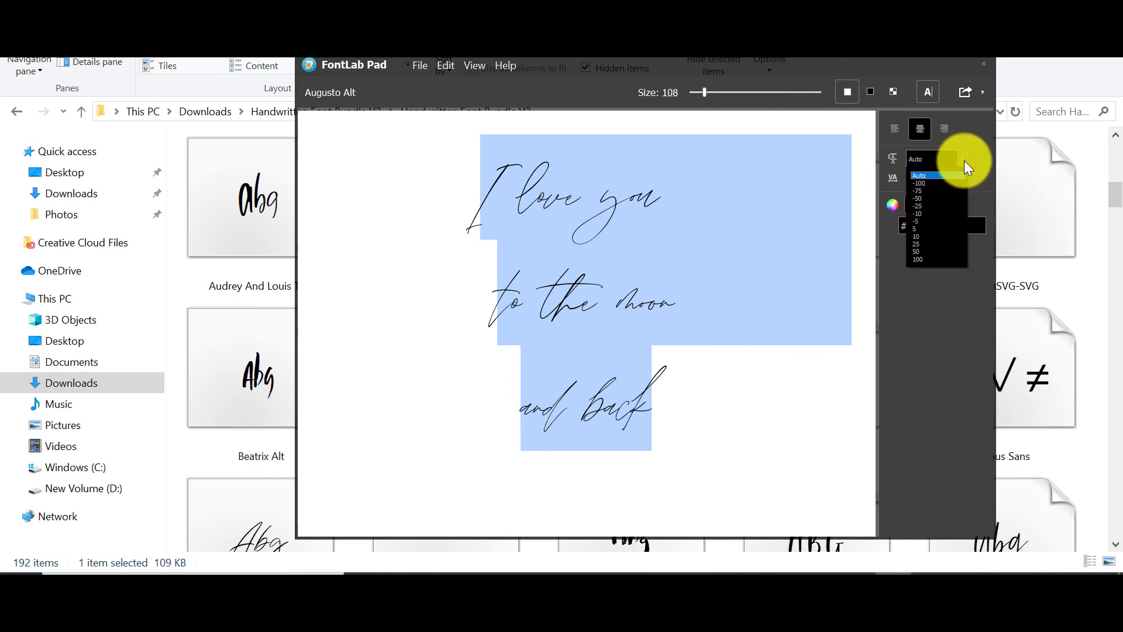
{"action": "left_click", "coordinate": [919, 207]}
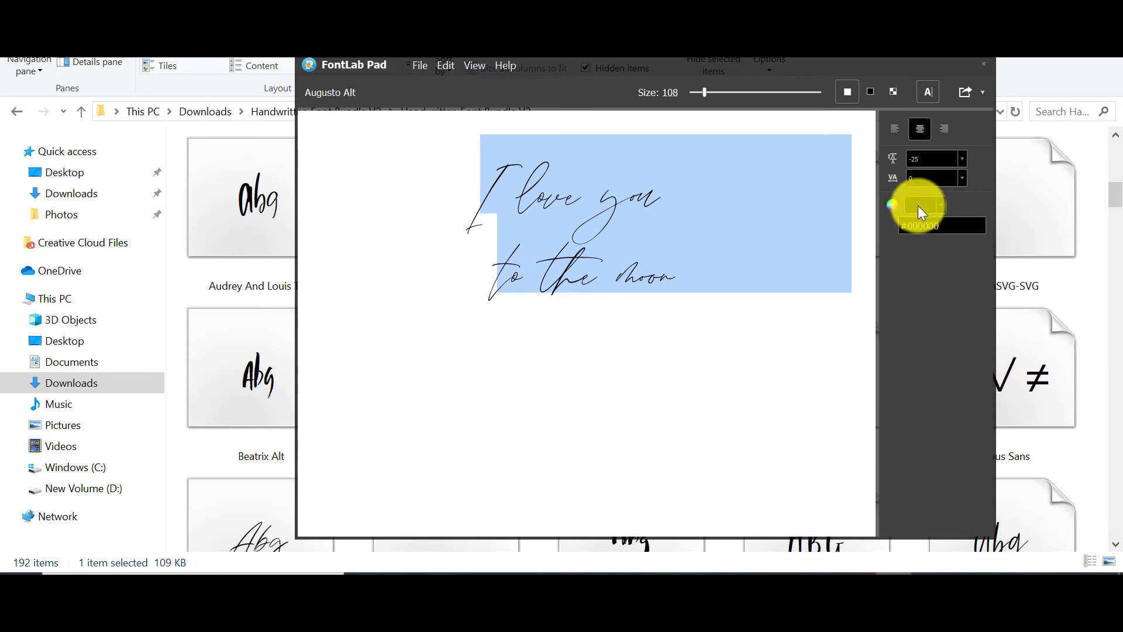
{"action": "left_click", "coordinate": [917, 205]}
{"action": "left_click", "coordinate": [656, 230]}
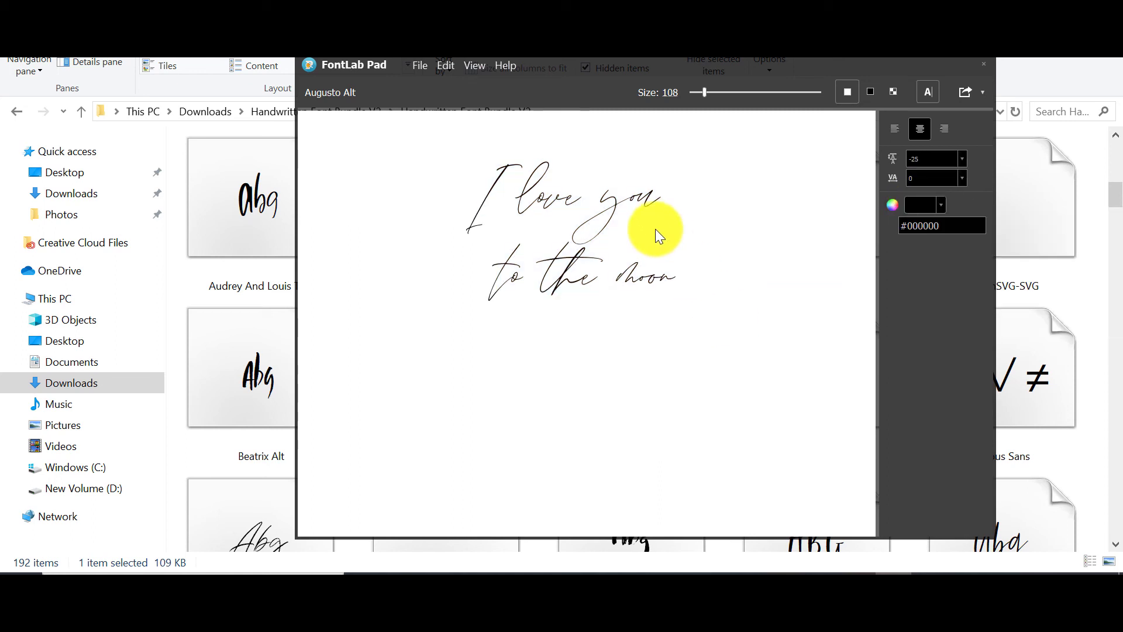
{"action": "type", "text": "and back"}
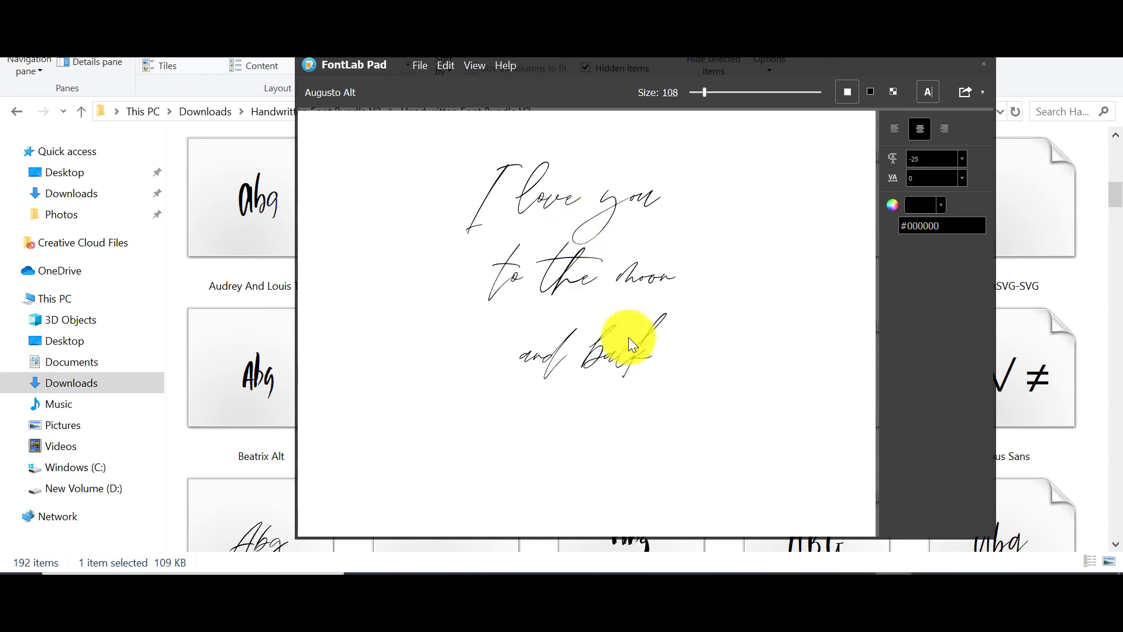
Step: Set the line spacing of the whole phrase to -20
{"action": "left_click_drag", "start_coordinate": [656, 366], "coordinate": [434, 176]}
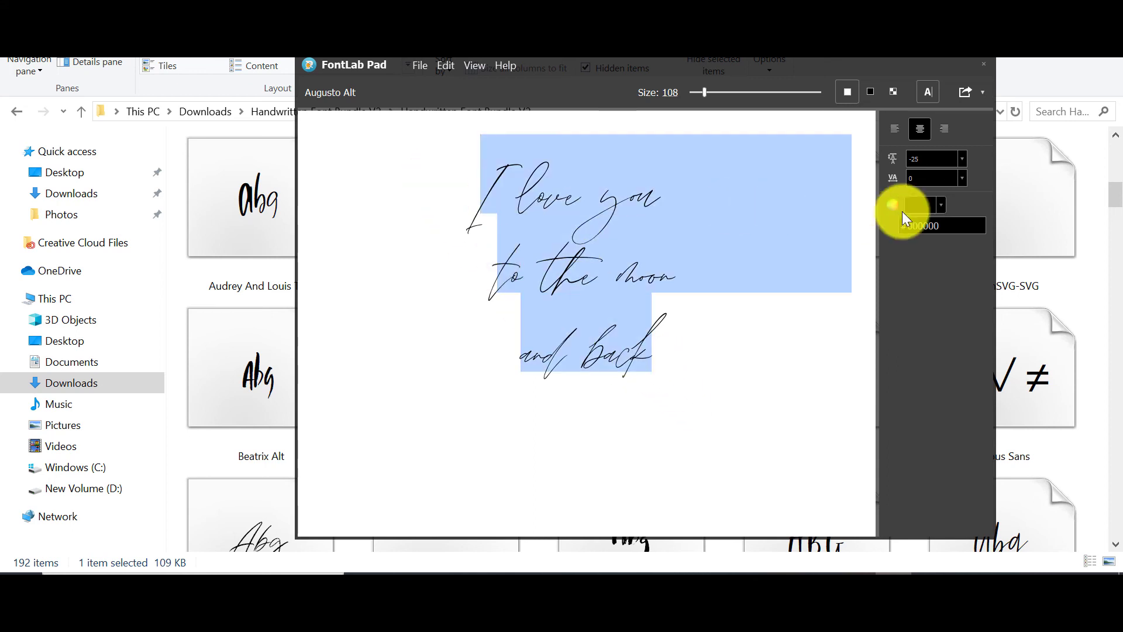
{"action": "left_click", "coordinate": [963, 159]}
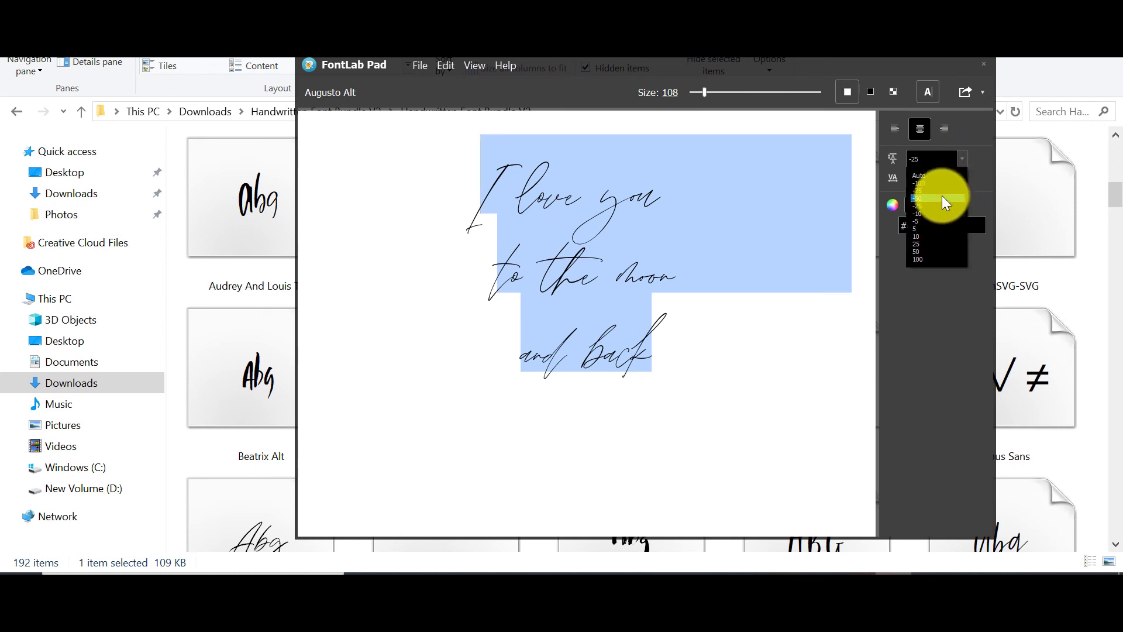
{"action": "left_click", "coordinate": [940, 154]}
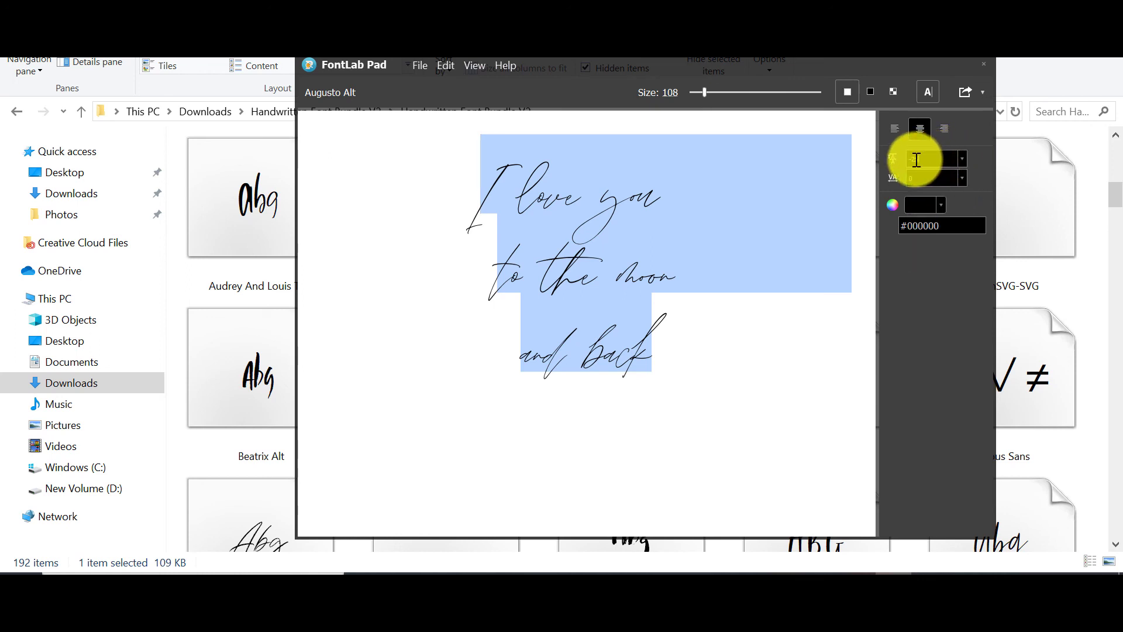
{"action": "scroll", "coordinate": [919, 159], "scroll_direction": "up", "scroll_amount": 1}
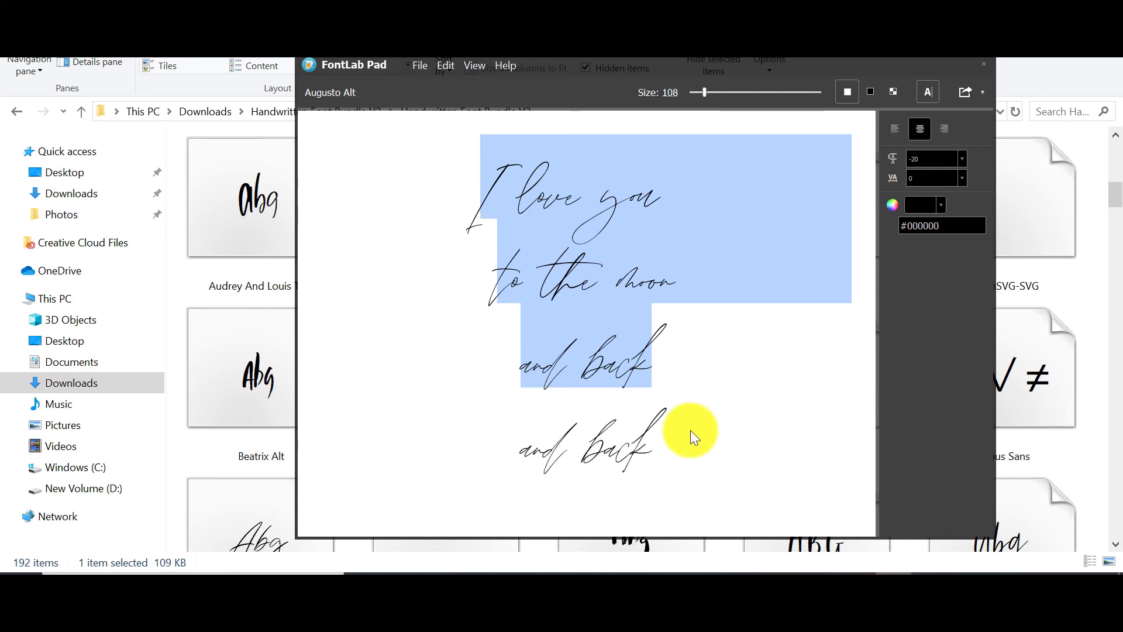
Step: Delete the duplicate "and back" line and enlarge the phrase to font size 131
{"action": "left_click_drag", "start_coordinate": [690, 430], "coordinate": [490, 432]}
{"action": "key", "text": "BackSpace"}
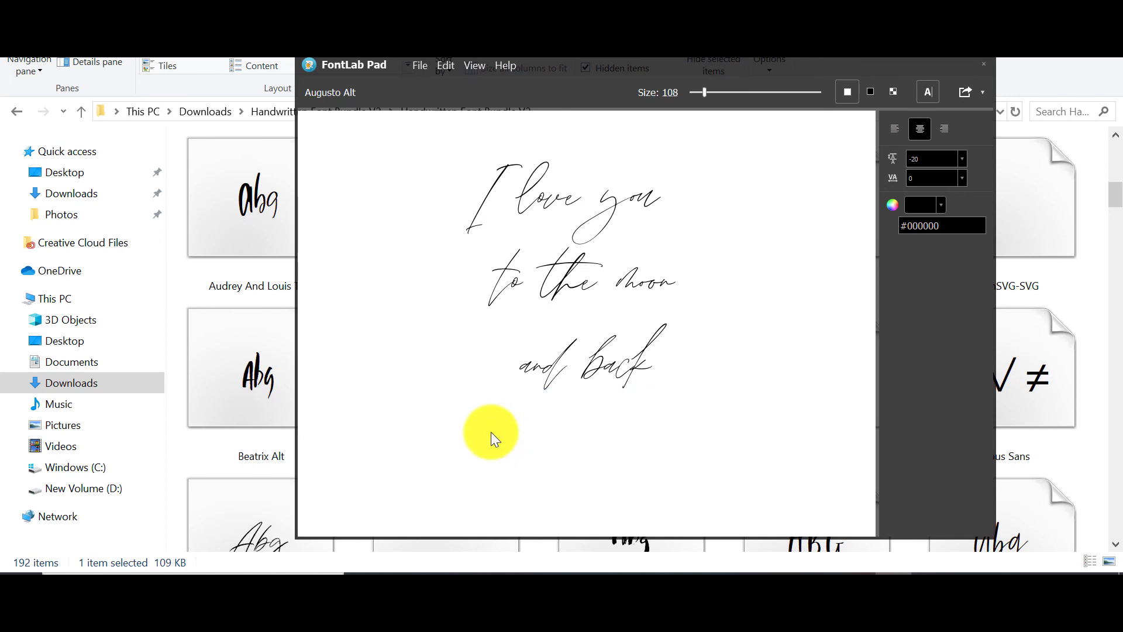
{"action": "key", "text": "BackSpace"}
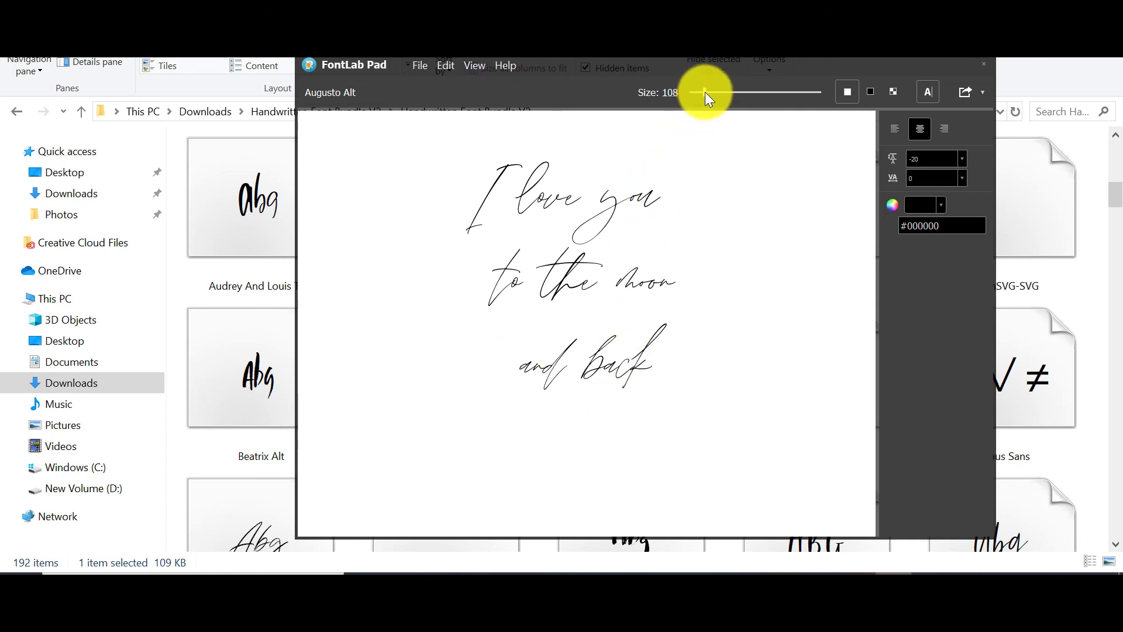
{"action": "left_click_drag", "start_coordinate": [705, 92], "coordinate": [711, 91]}
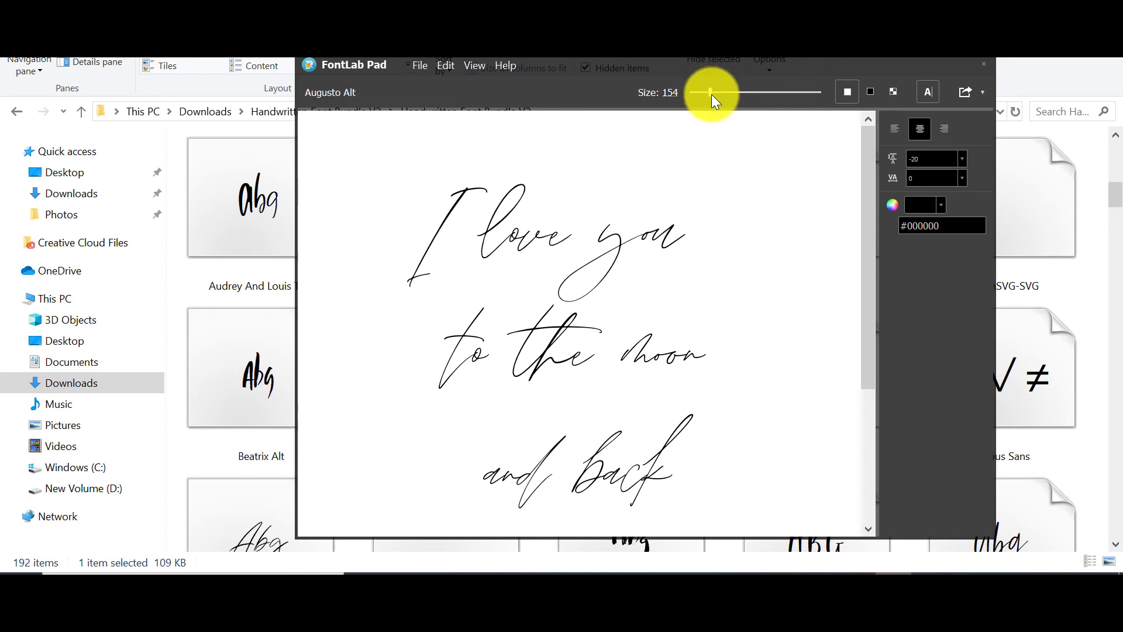
{"action": "left_click_drag", "start_coordinate": [711, 93], "coordinate": [709, 91]}
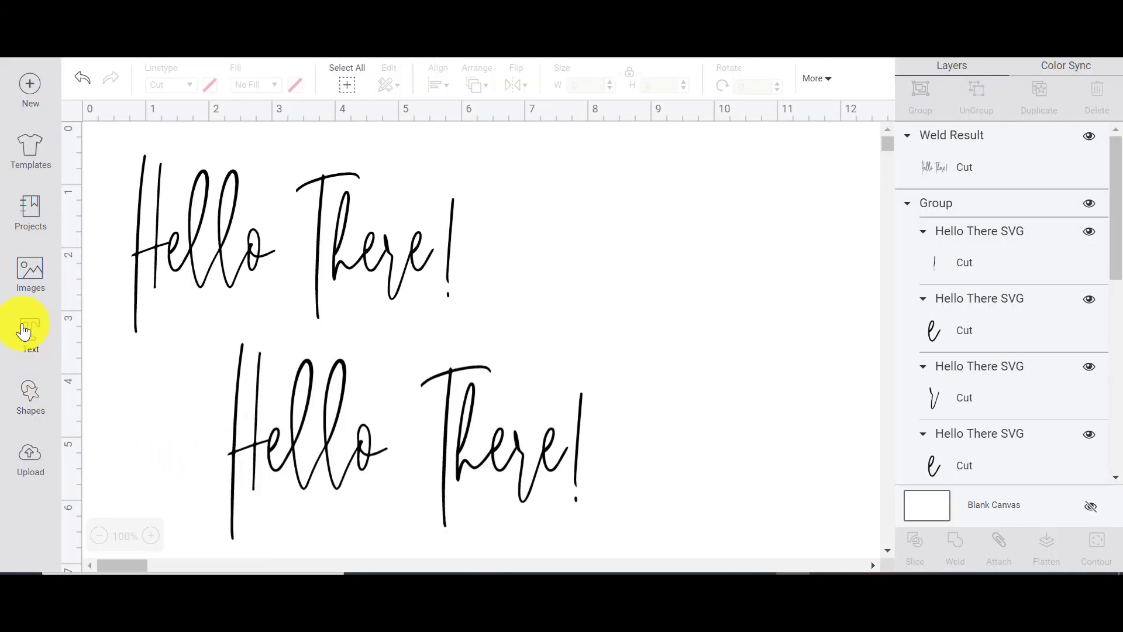
Step: Switch to Cricut Design Space, add the text "Hello There" and place it beside the upper script lettering
{"action": "left_click", "coordinate": [24, 331]}
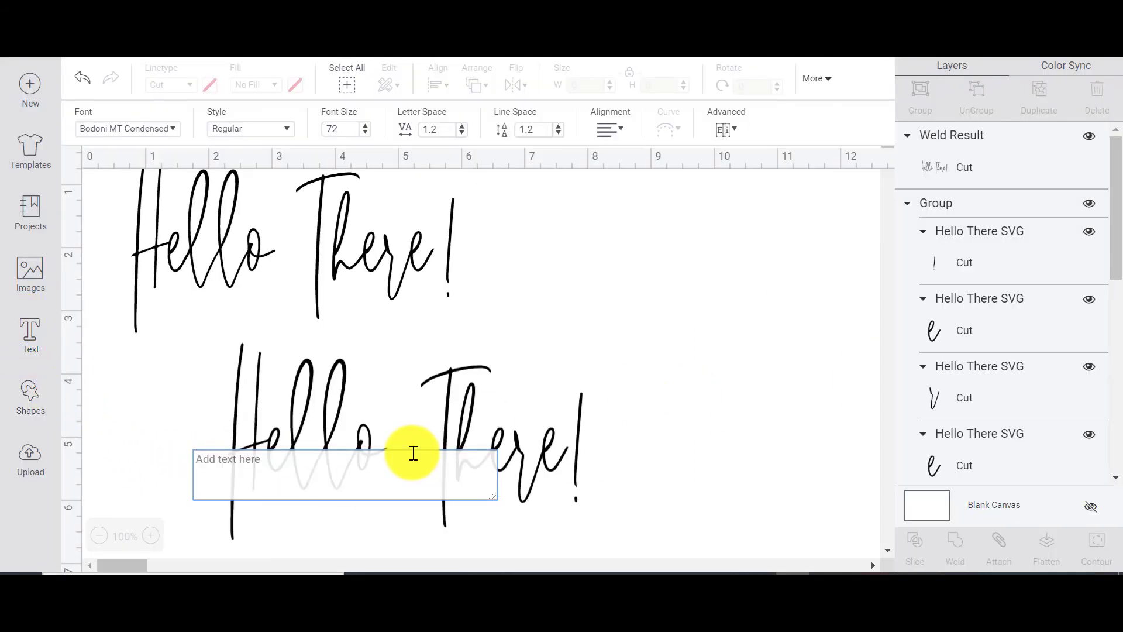
{"action": "type", "text": "He"}
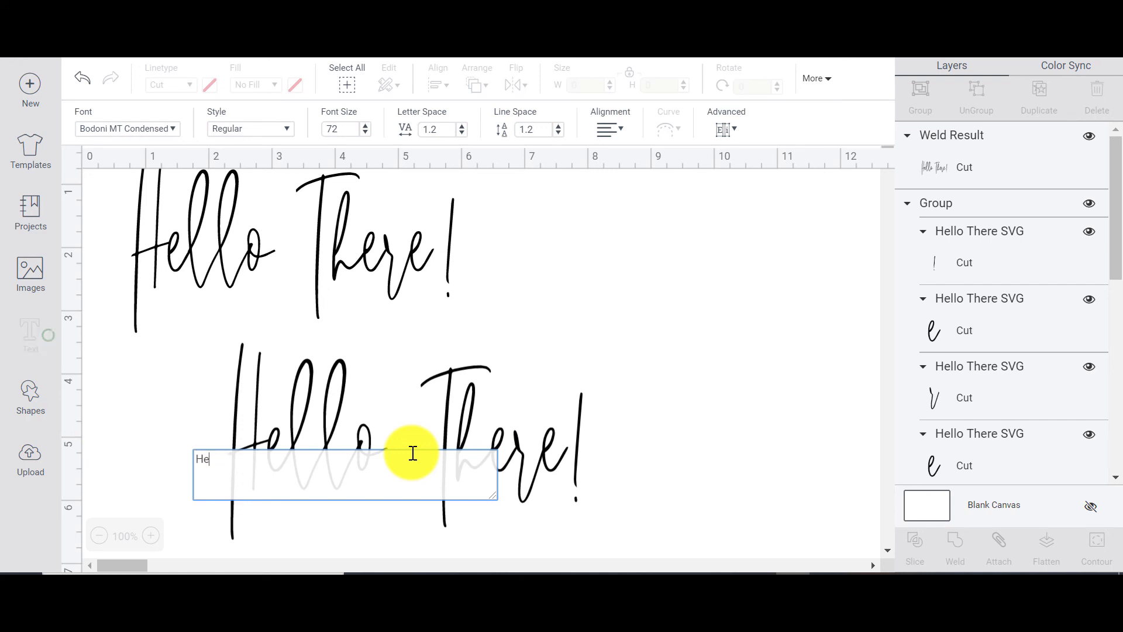
{"action": "type", "text": "llo There"}
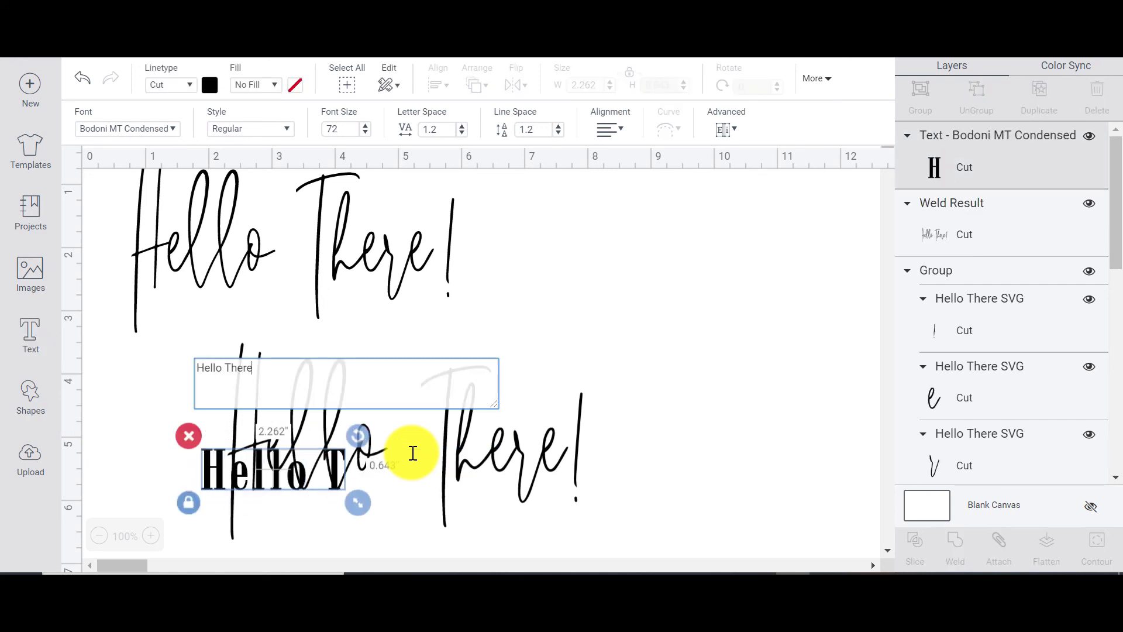
{"action": "left_click", "coordinate": [403, 473]}
{"action": "left_click_drag", "start_coordinate": [417, 466], "coordinate": [742, 241]}
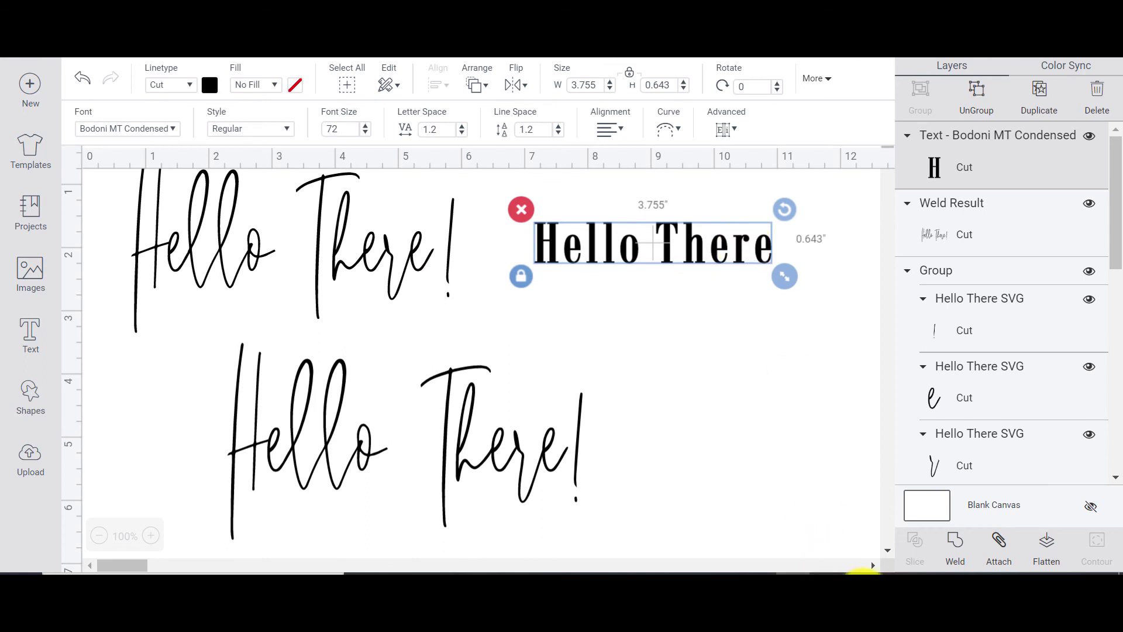
{"action": "mouse_move", "coordinate": [863, 577]}
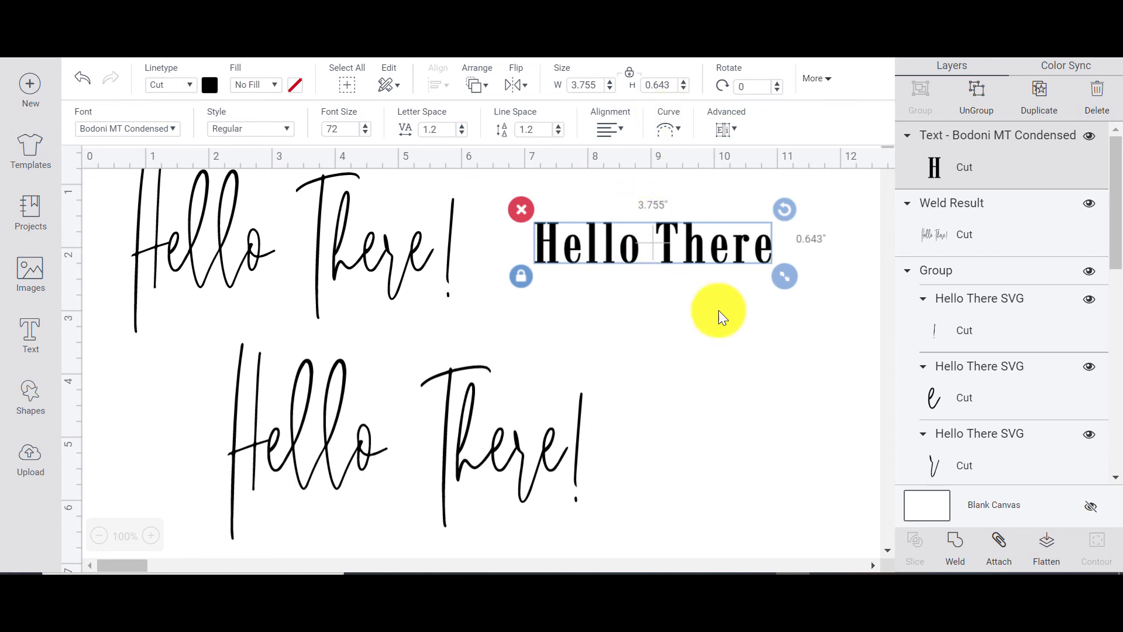
{"action": "left_click", "coordinate": [843, 540]}
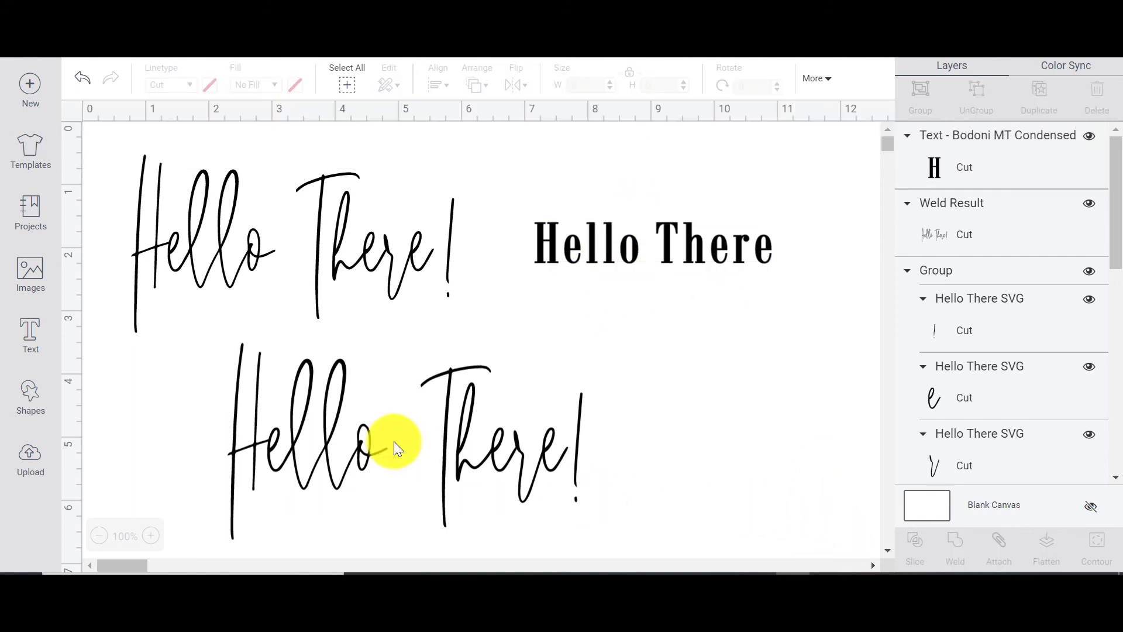
Step: Curve the Bodoni MT Condensed "Hello There" text into an upward arch
{"action": "left_click", "coordinate": [319, 427]}
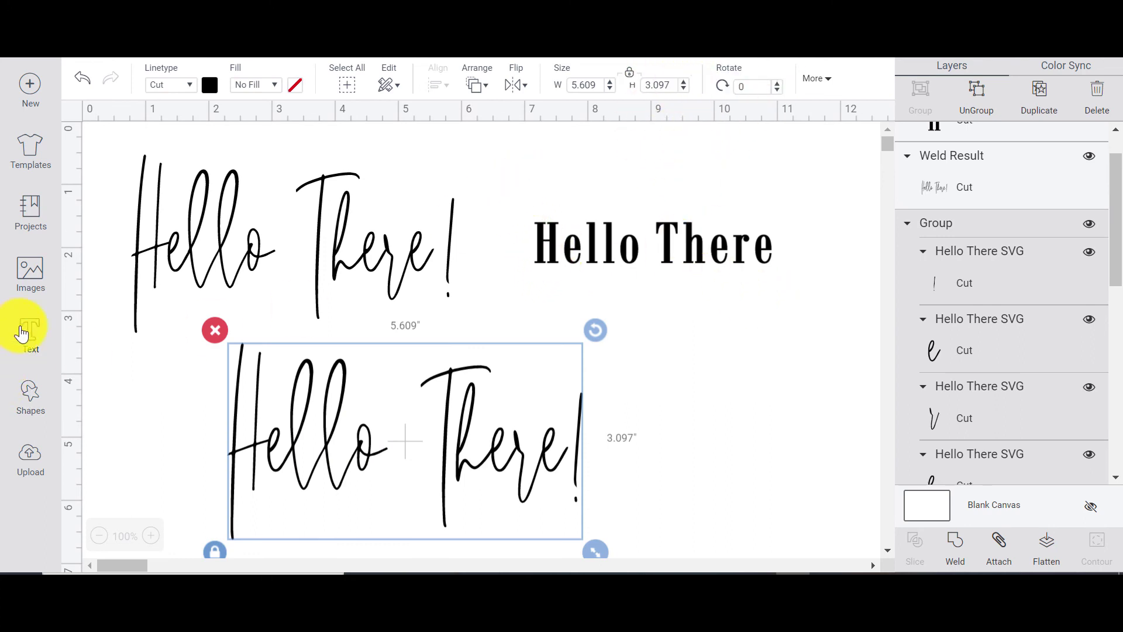
{"action": "left_click_drag", "start_coordinate": [524, 194], "coordinate": [827, 282]}
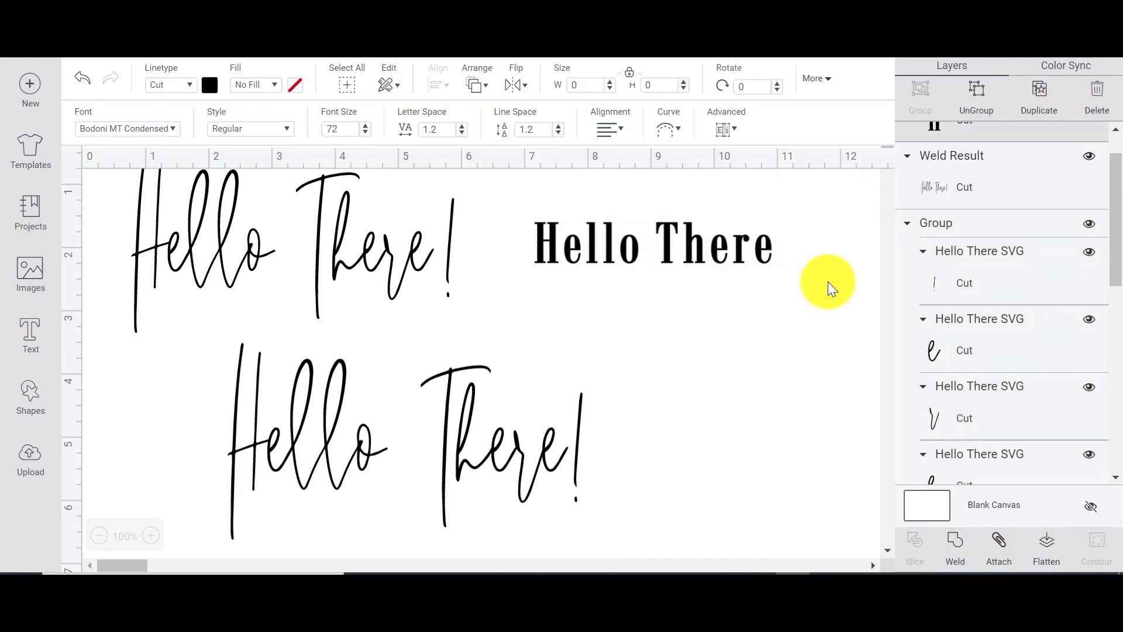
{"action": "left_click", "coordinate": [671, 133]}
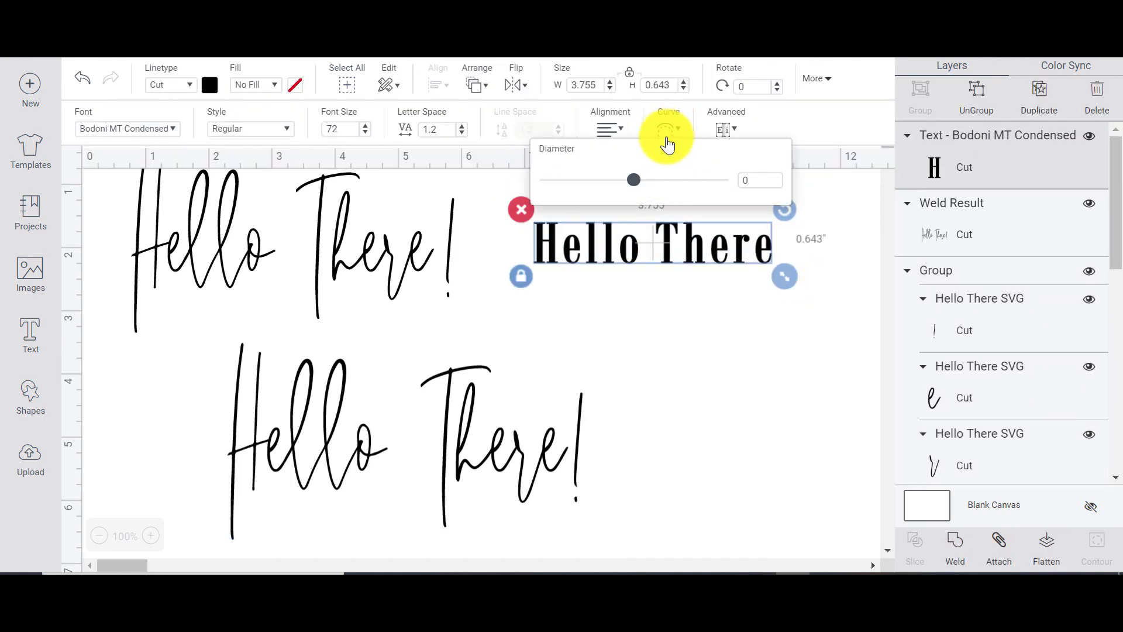
{"action": "left_click_drag", "start_coordinate": [645, 189], "coordinate": [705, 194]}
{"action": "left_click", "coordinate": [703, 394]}
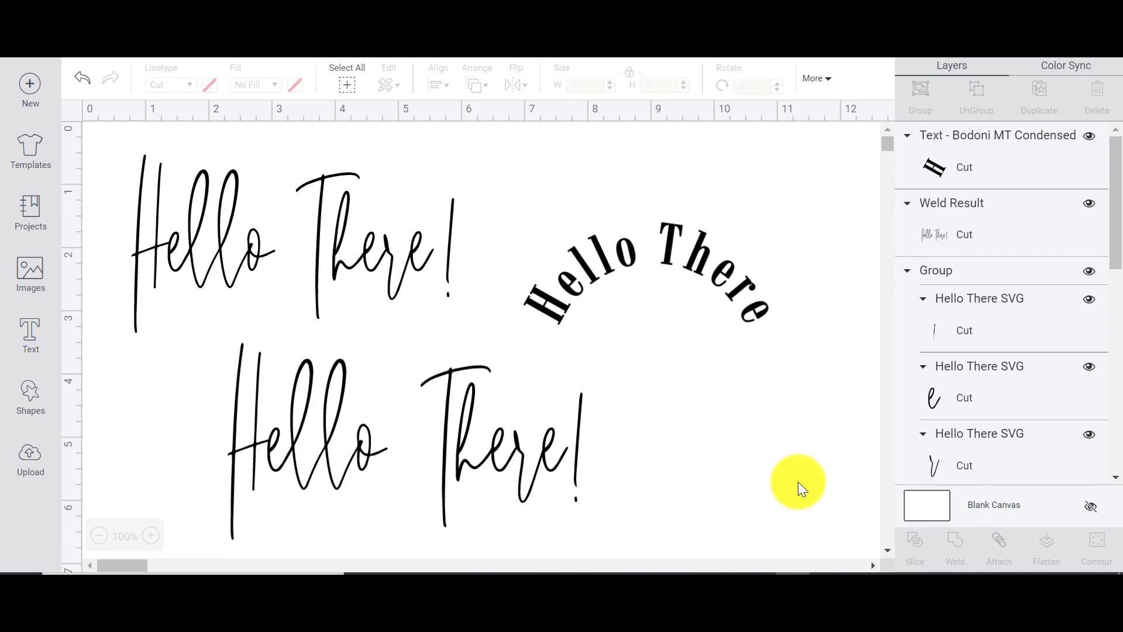
Step: Review the phrase in FontLab Pad, then return to Cricut Design Space and compare the upper and lower script lettering
{"action": "left_click", "coordinate": [856, 590]}
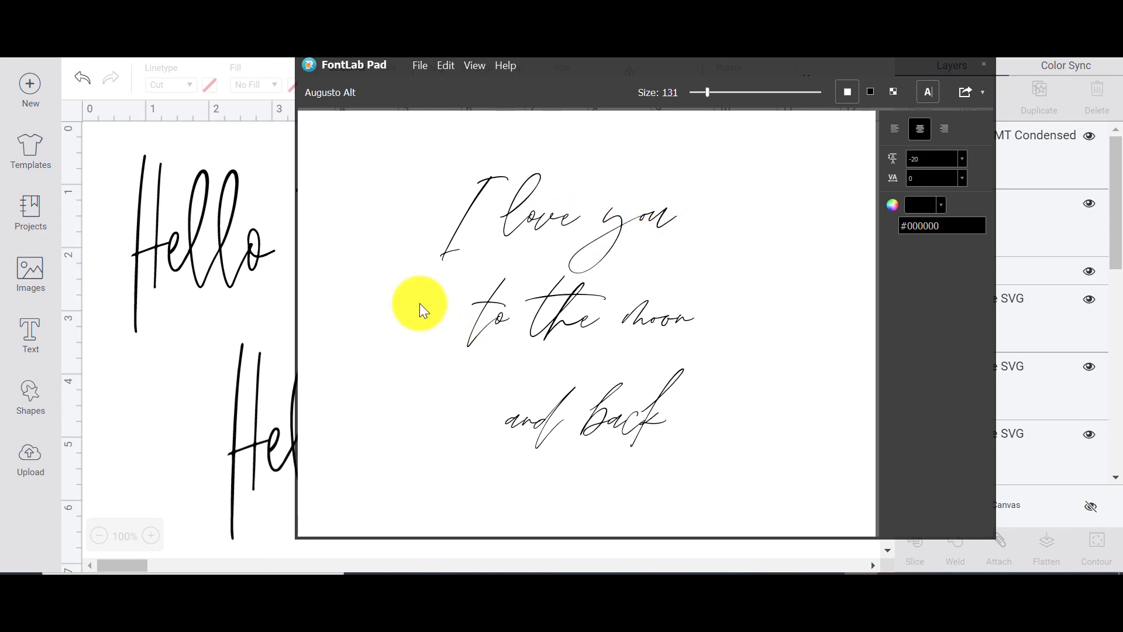
{"action": "left_click", "coordinate": [211, 305]}
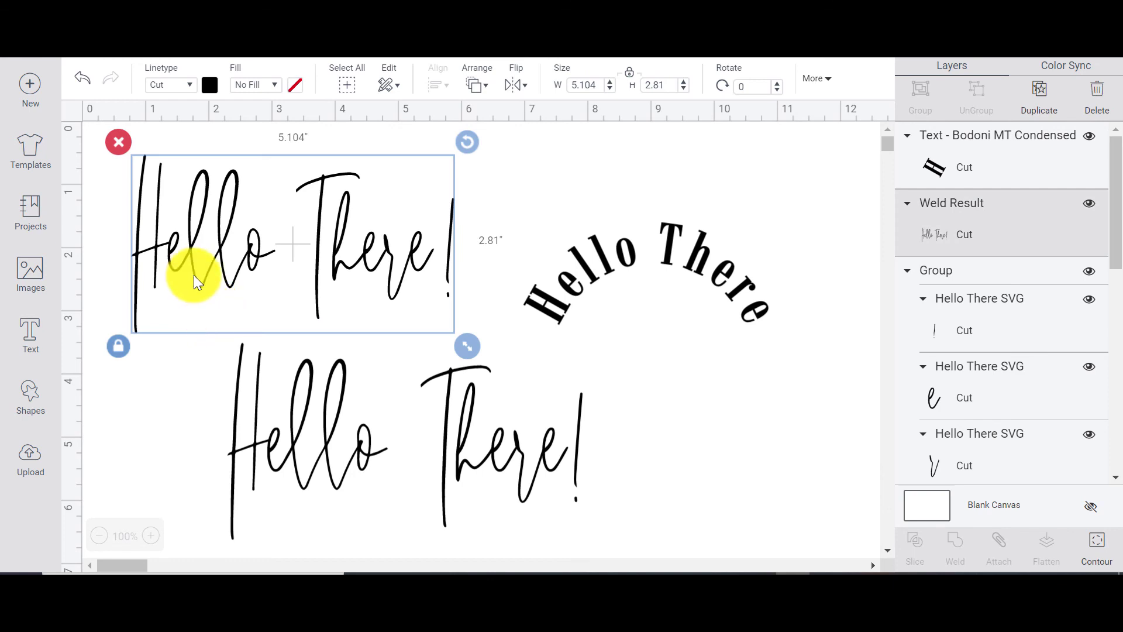
{"action": "left_click", "coordinate": [500, 452]}
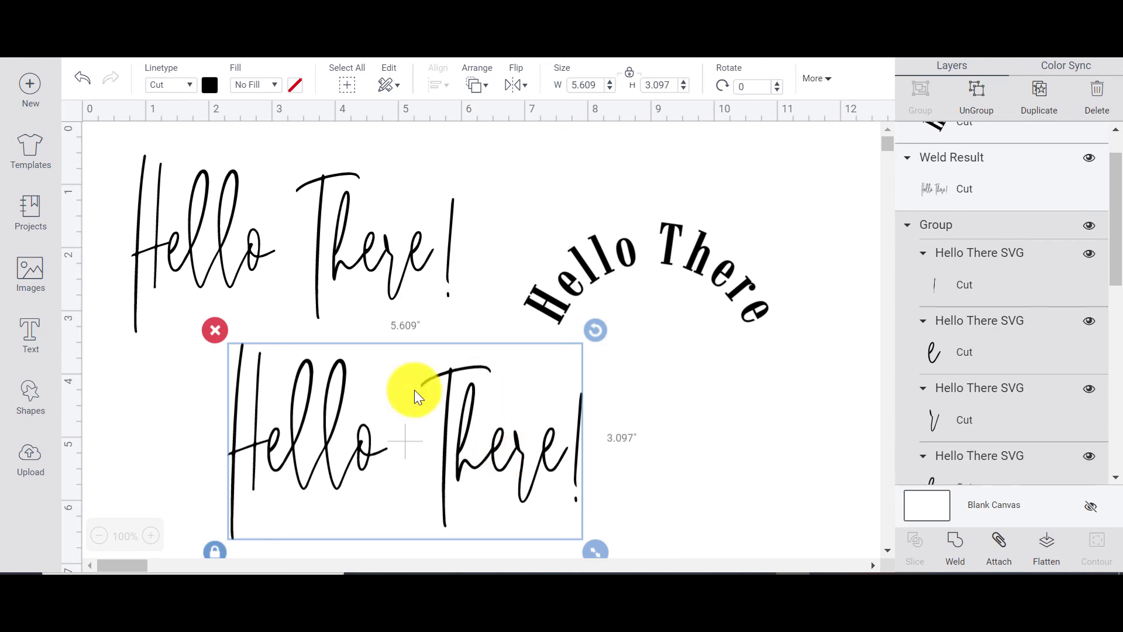